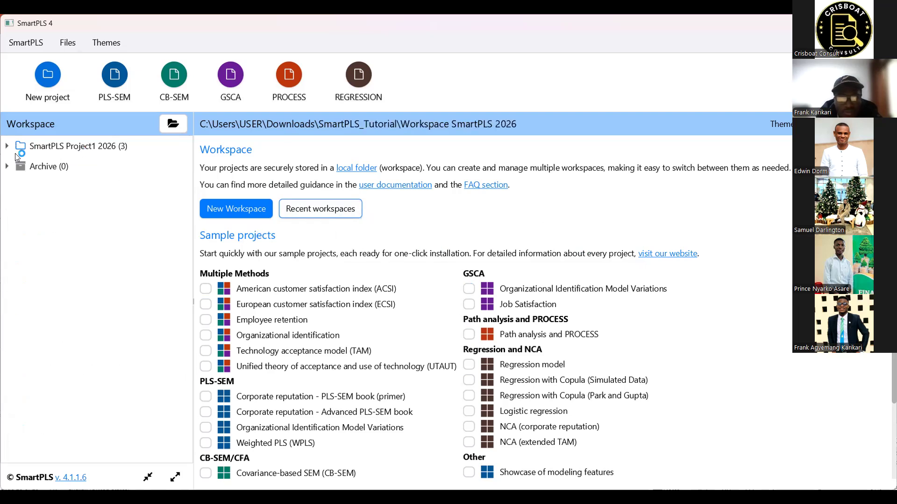
Step: Start a data file import for SmartPLS Project1 2026 and browse to the Downloads folder
left_click(7, 146)
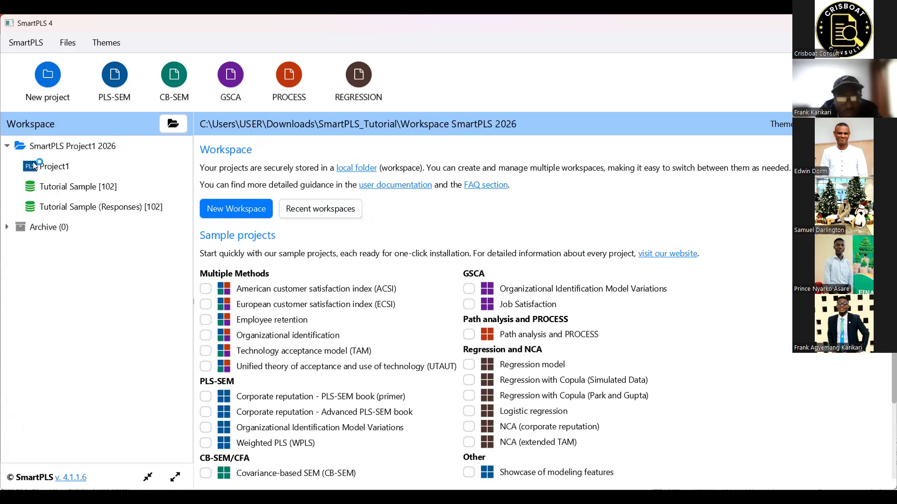
left_click(83, 210)
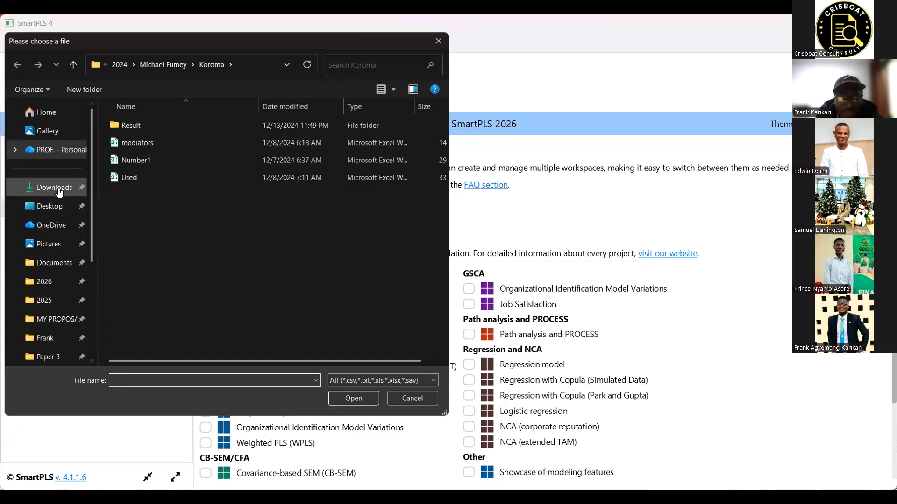
left_click(55, 189)
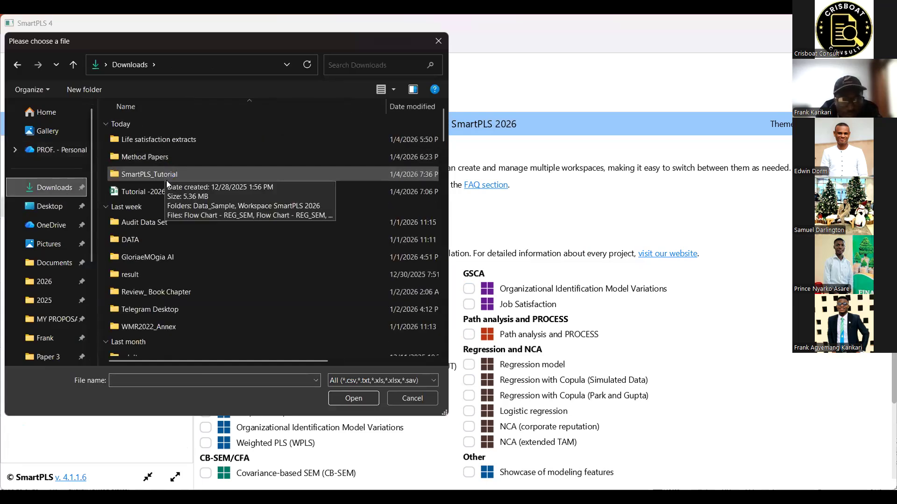
Step: Find the Tutorial 2 Excel file in the Downloads folder and open it for import
left_click(169, 189)
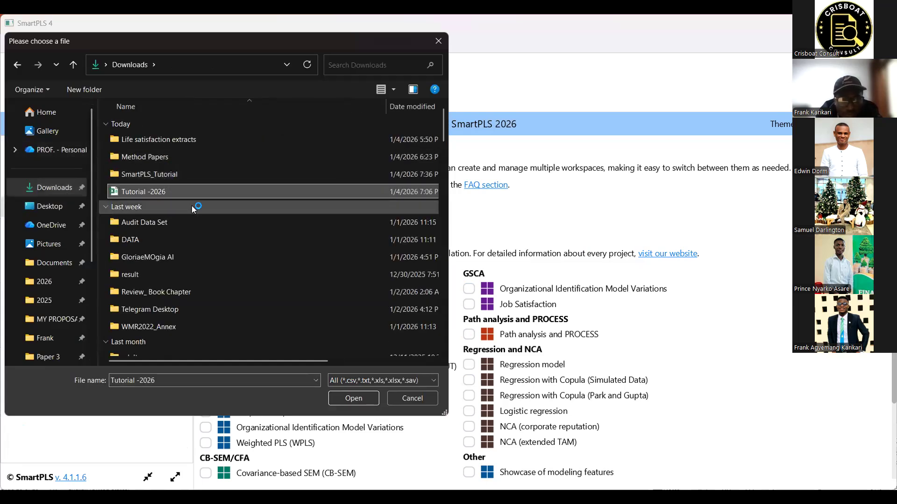
scroll(193, 208, "down", 5)
scroll(193, 210, "down", 2)
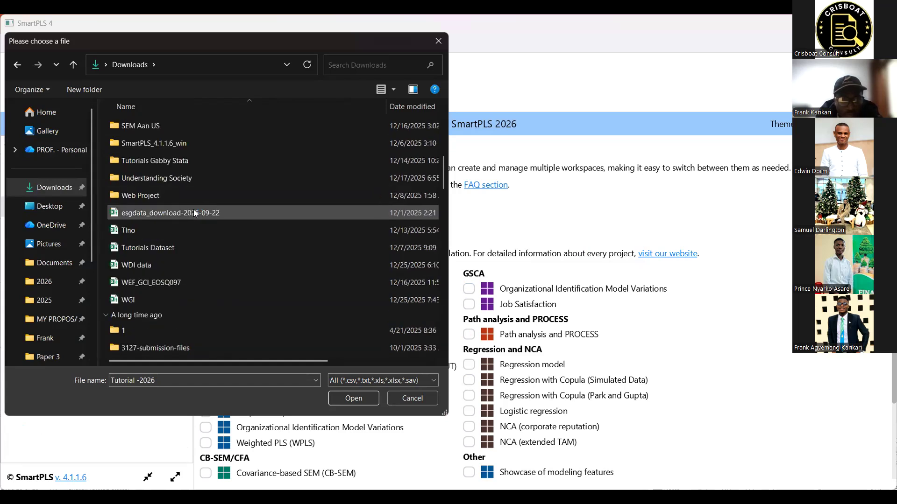
scroll(194, 210, "up", 7)
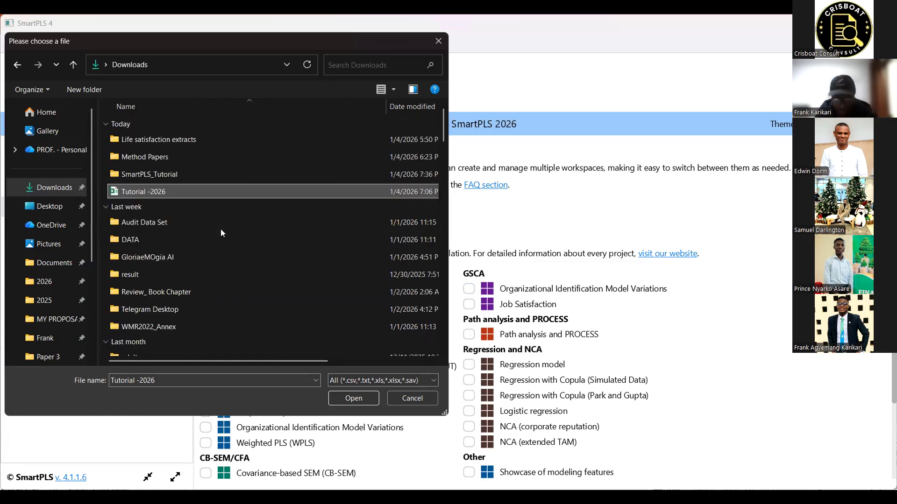
key("t")
key("t")
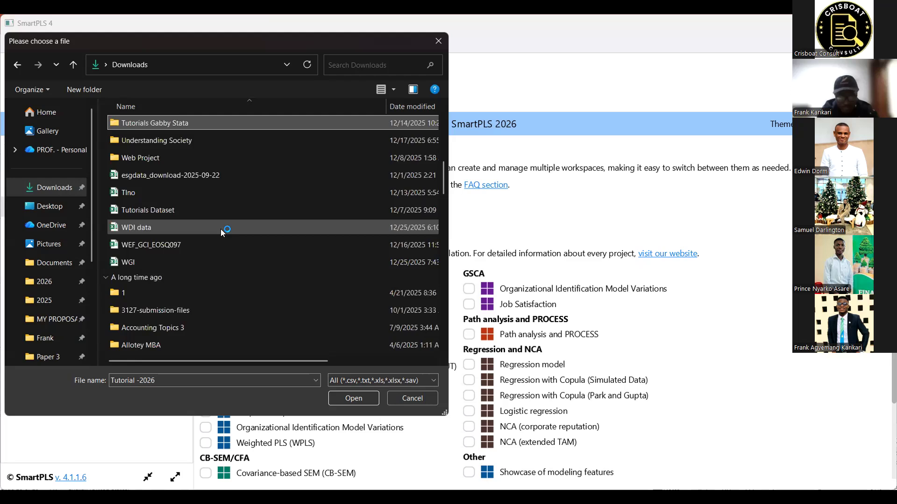
key("t")
key("t")
key("t")
key("t")
key("t")
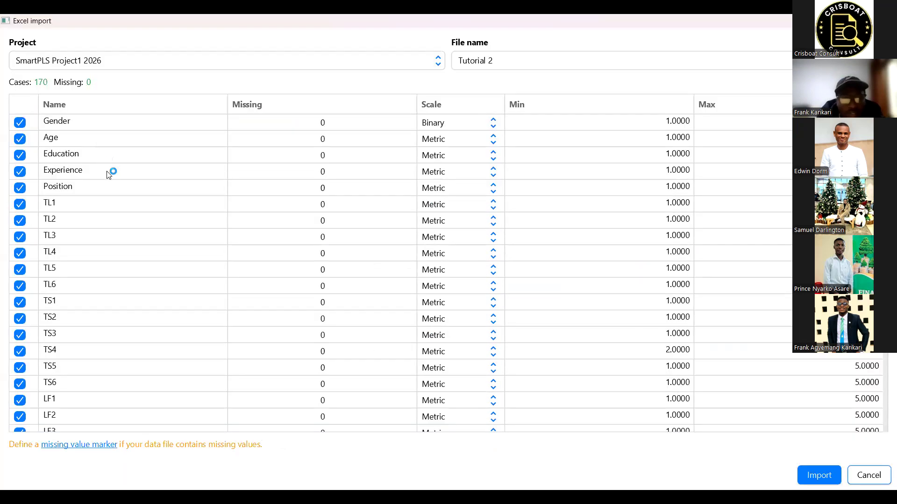
Step: Examine the indicator names in the Excel import list, from TL and TS through LF, MOT, COM and FP
left_click(66, 204)
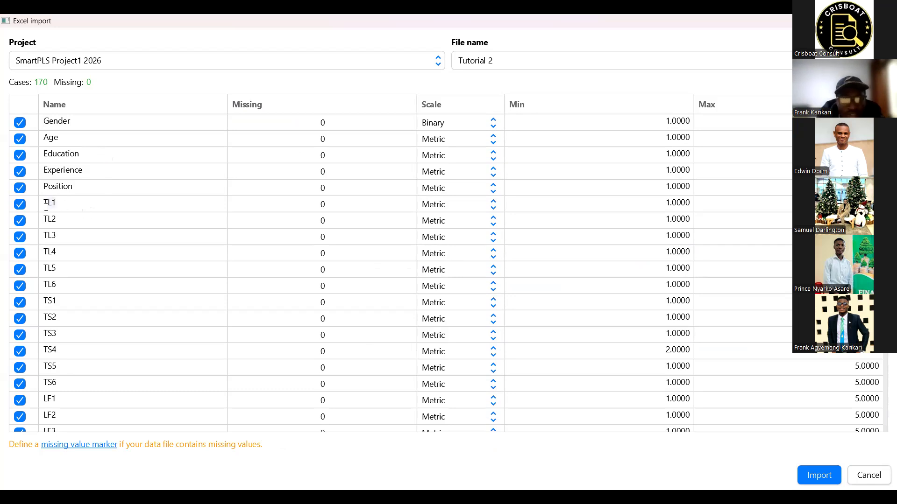
left_click(39, 208)
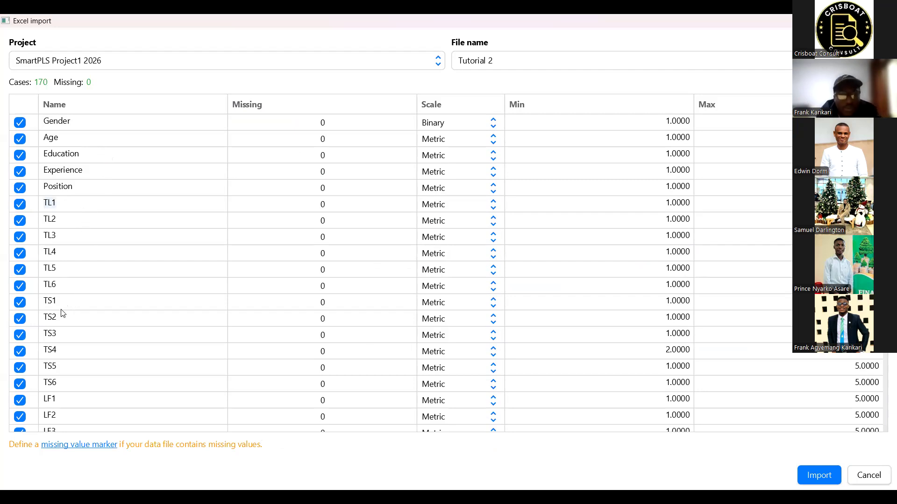
left_click(49, 302)
left_click(41, 307)
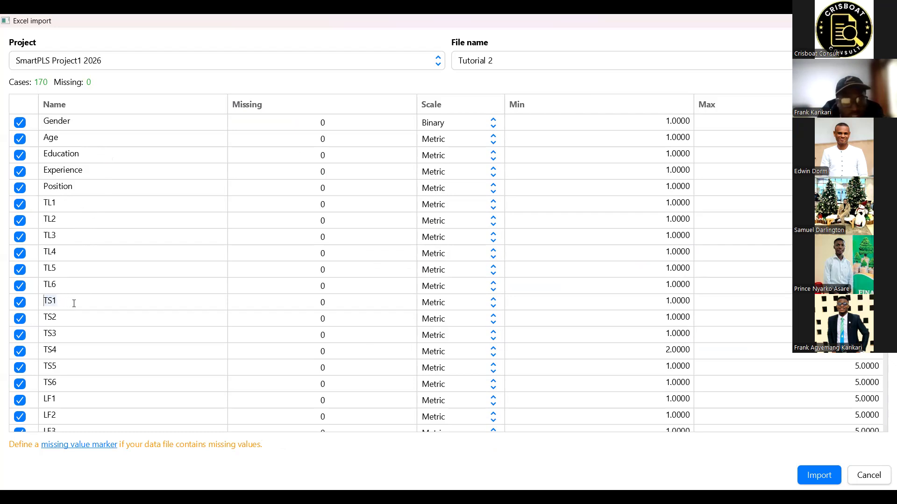
scroll(74, 304, "down", 2)
left_click(51, 308)
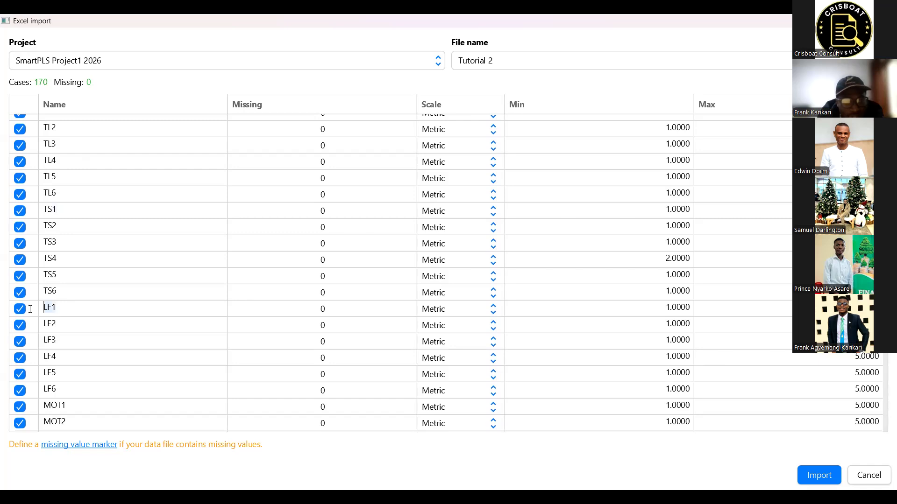
scroll(84, 306, "down", 2)
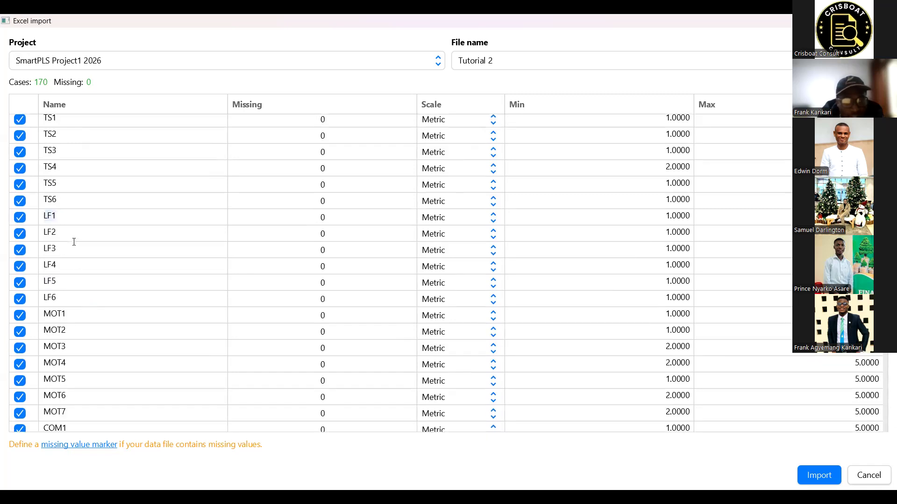
scroll(68, 278, "down", 2)
left_click(40, 220)
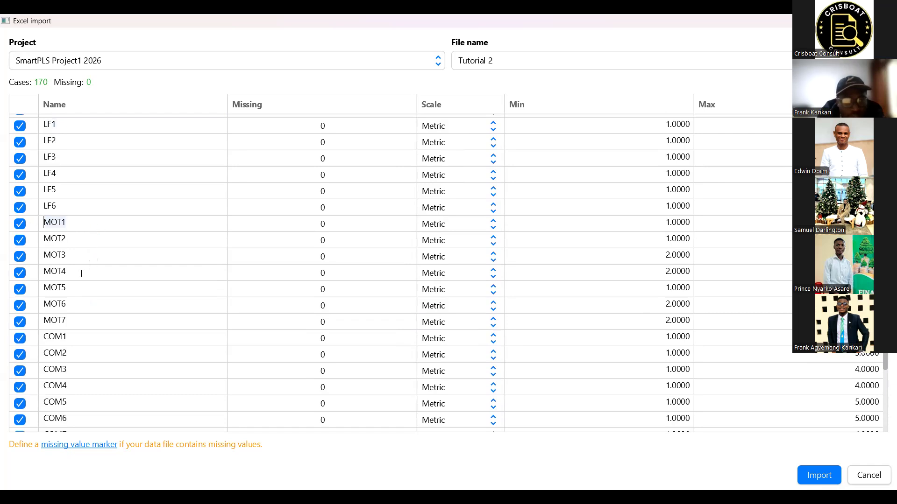
scroll(79, 288, "down", 2)
left_click(31, 249)
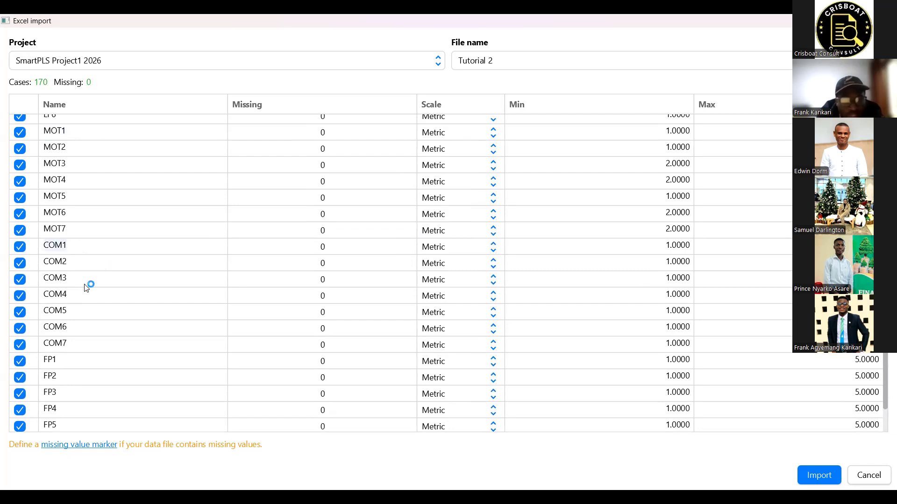
scroll(72, 310, "down", 1)
scroll(95, 309, "up", 2)
scroll(96, 309, "down", 2)
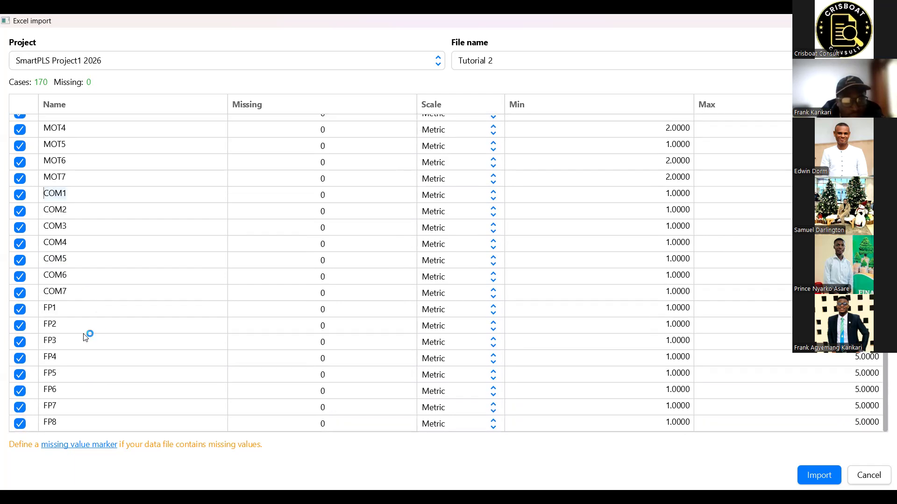
left_click_drag(58, 310, 24, 316)
scroll(70, 312, "up", 10)
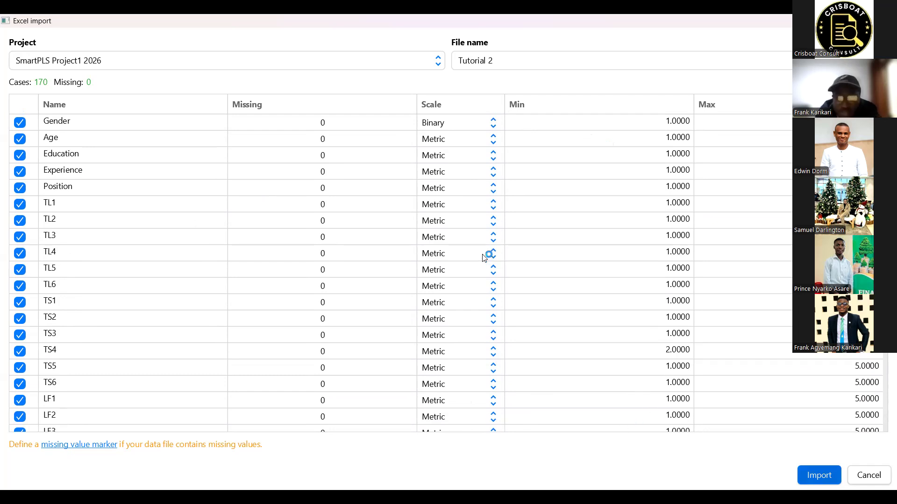
Step: Import the Tutorial 2 data with all indicators and view its indicator statistics, correlations and raw data
left_click(809, 471)
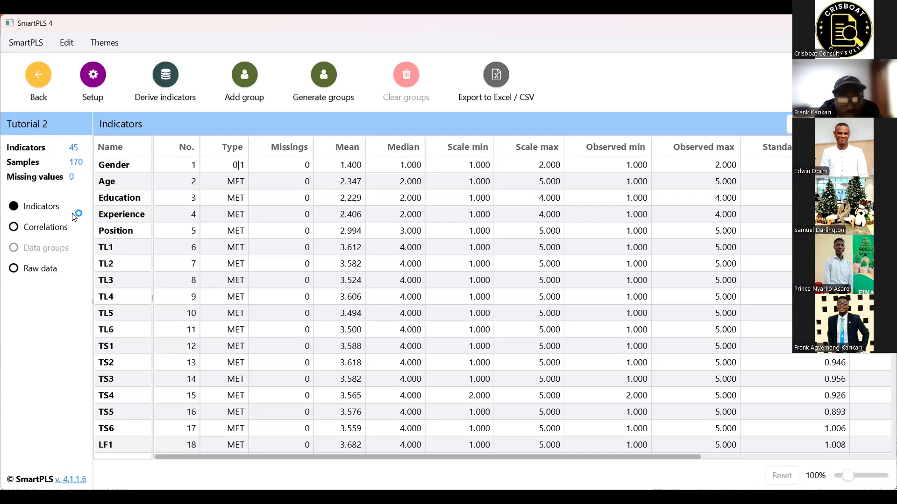
left_click_drag(419, 458, 719, 480)
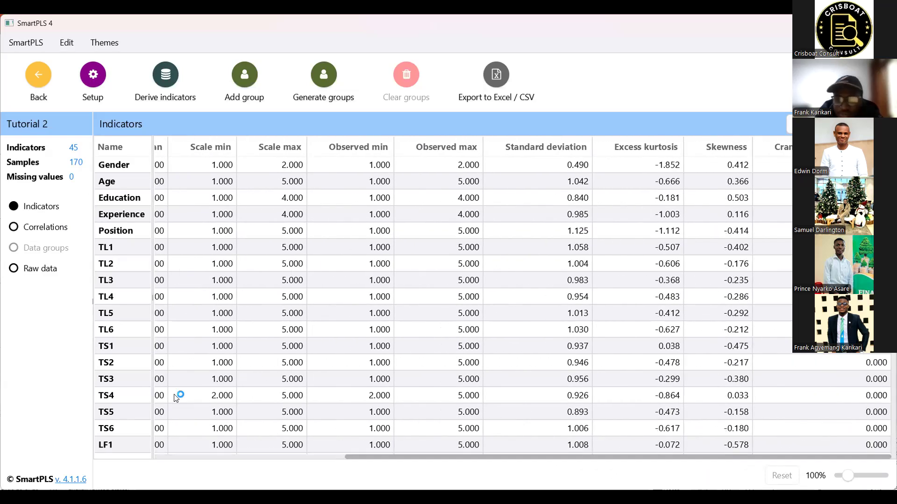
left_click(55, 228)
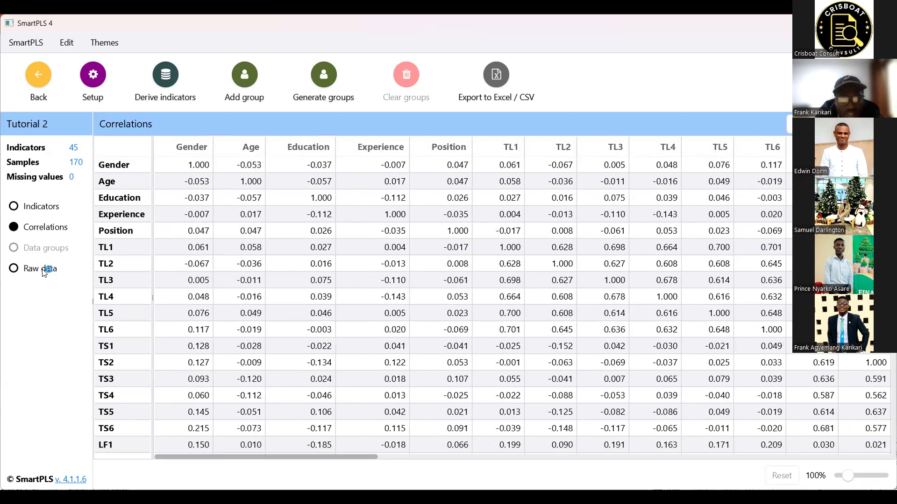
left_click(45, 270)
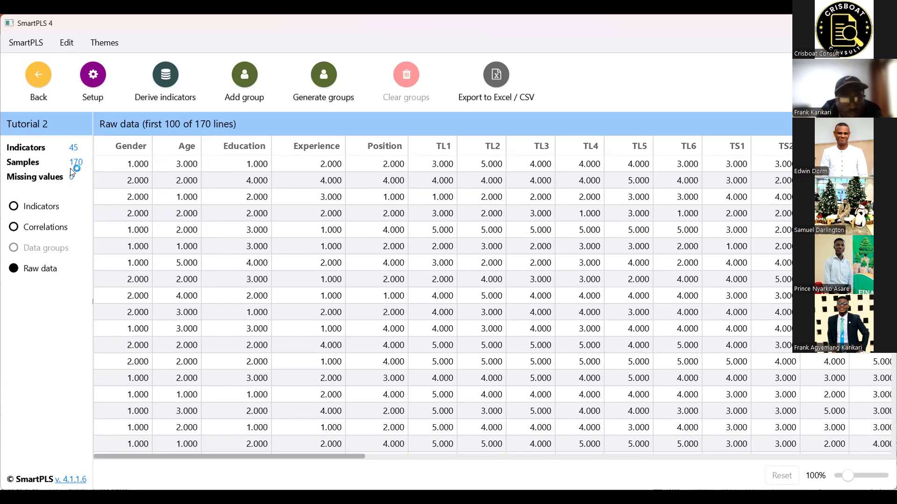
Step: Return to the workspace and create a PLS-SEM model named Project 2 in SmartPLS Project1 2026
left_click(40, 89)
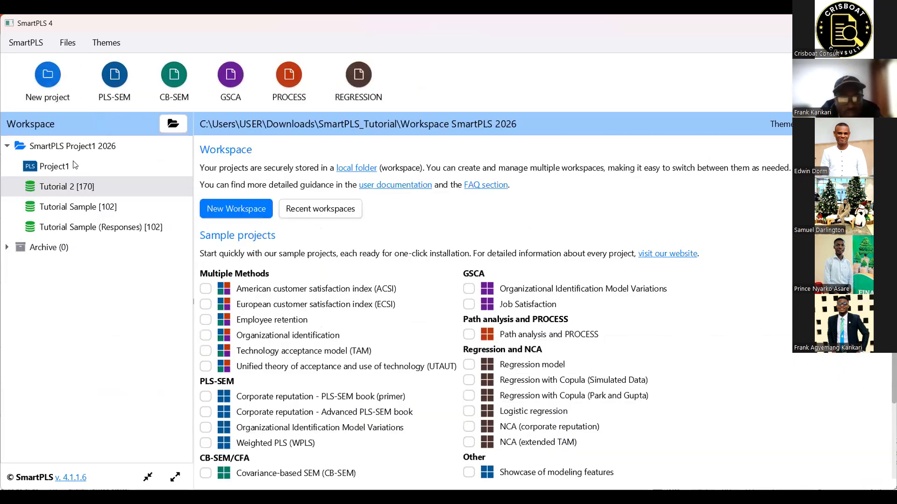
left_click(114, 75)
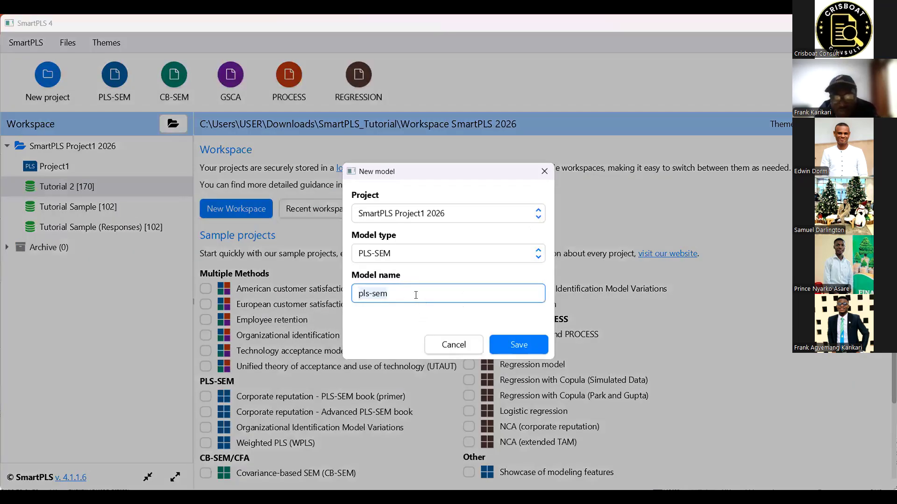
type("Project 2")
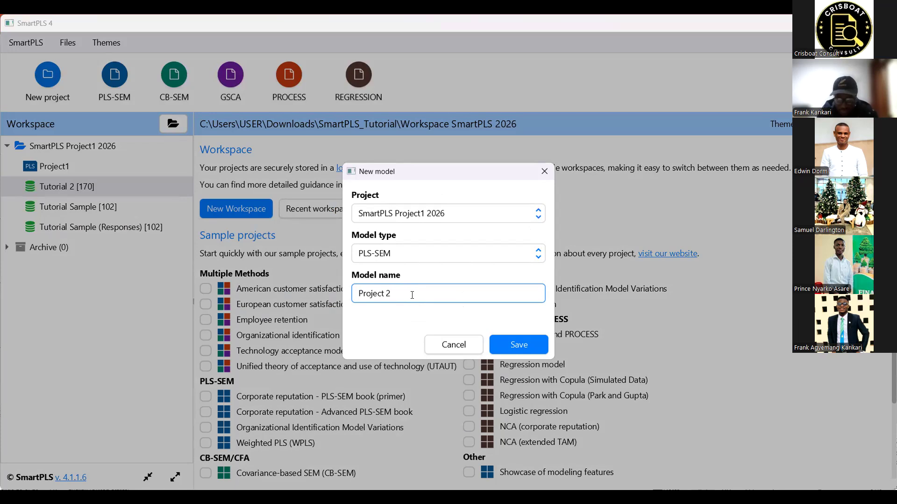
key("Return")
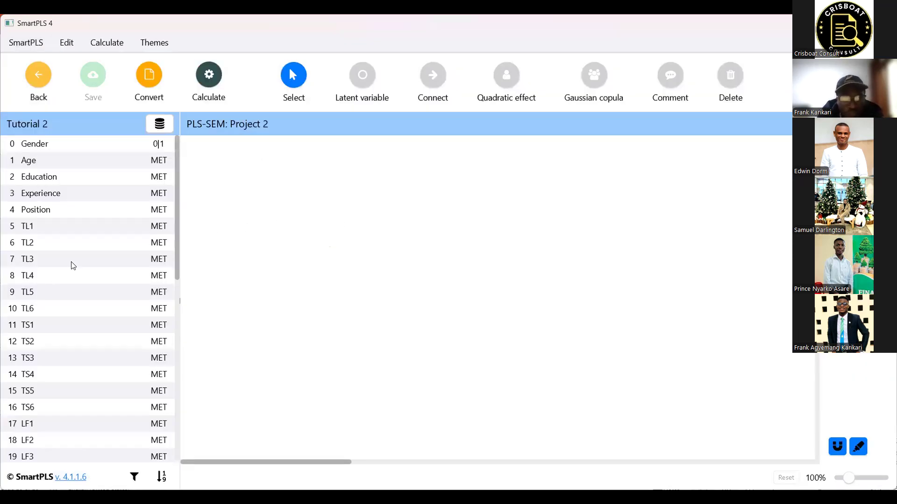
Step: Place a latent variable named Alpha on the empty canvas and undo its creation
left_click(100, 232)
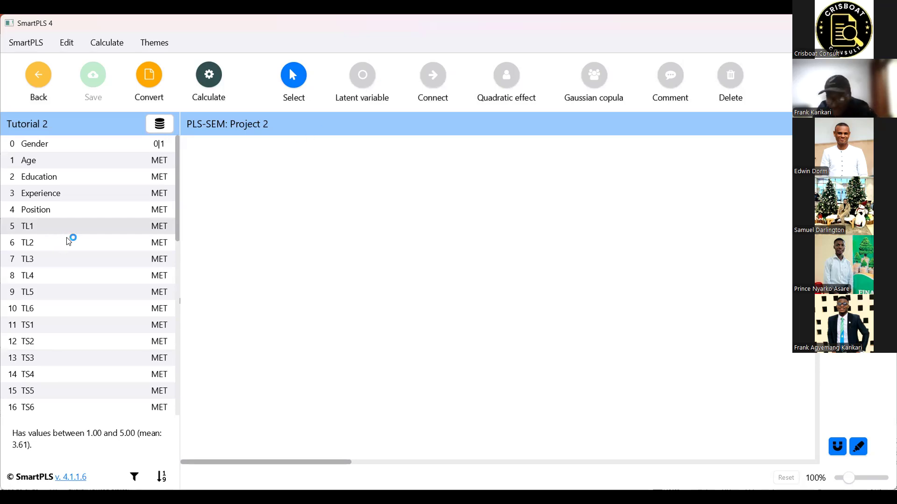
left_click(373, 69)
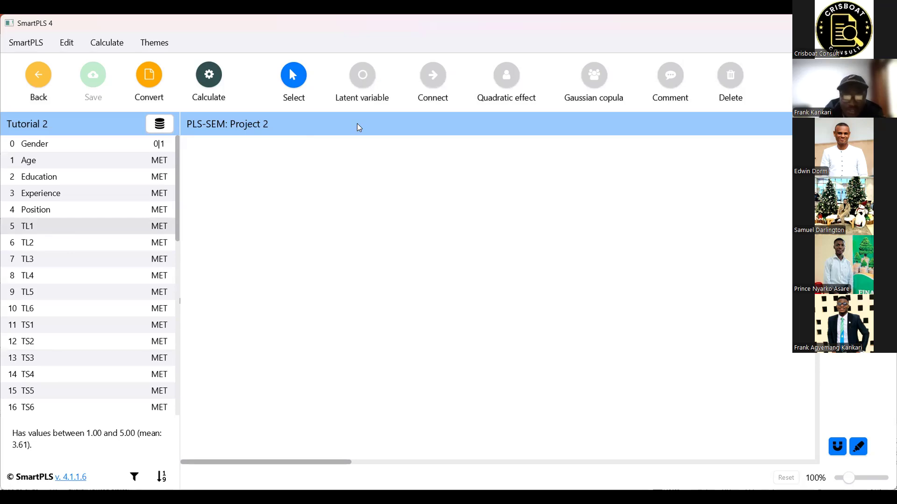
left_click(308, 210)
type("Alpha")
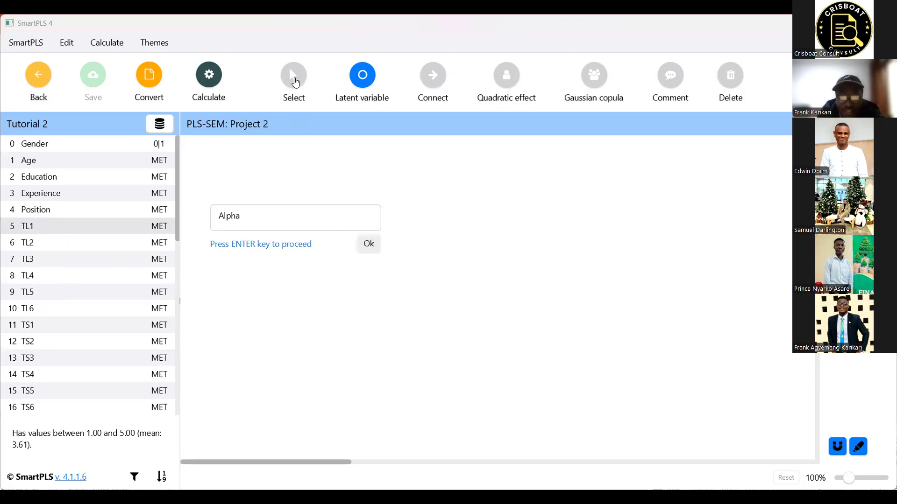
key("Return")
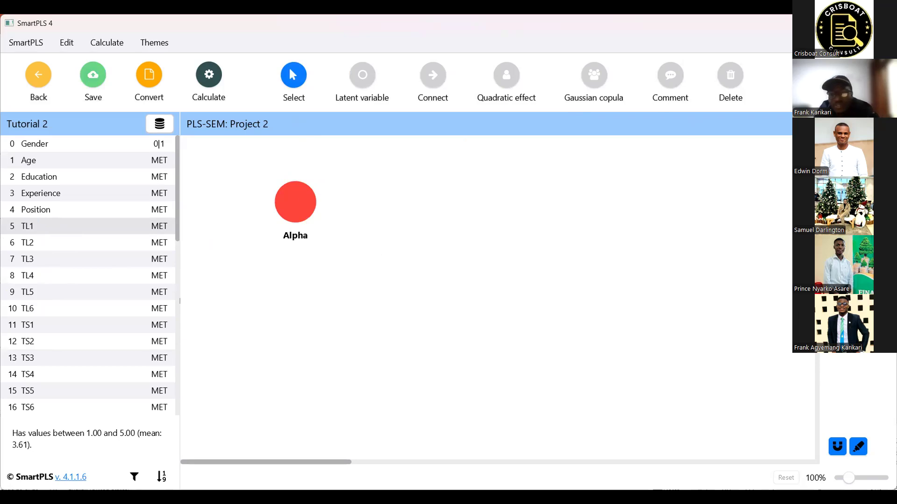
key("ctrl+z")
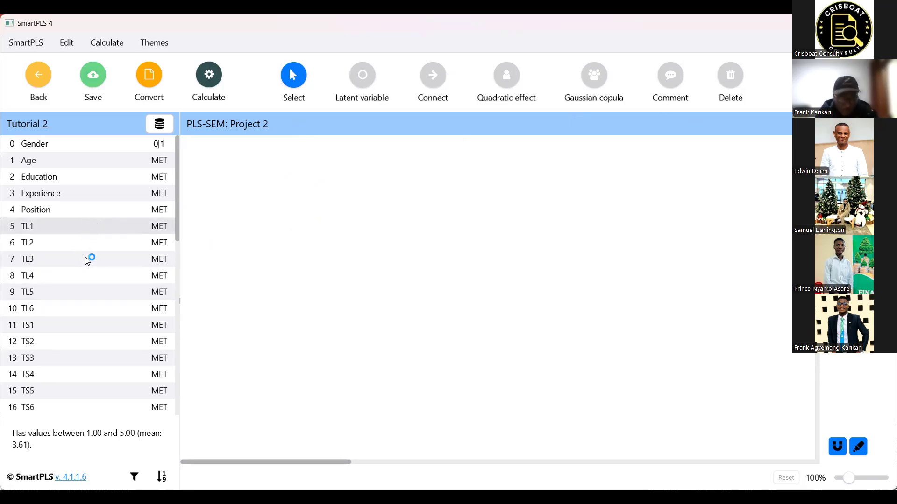
Step: Create a latent variable named Transactional Leadership on the empty canvas from indicators TL1 to TL6
left_click(66, 312, "shift")
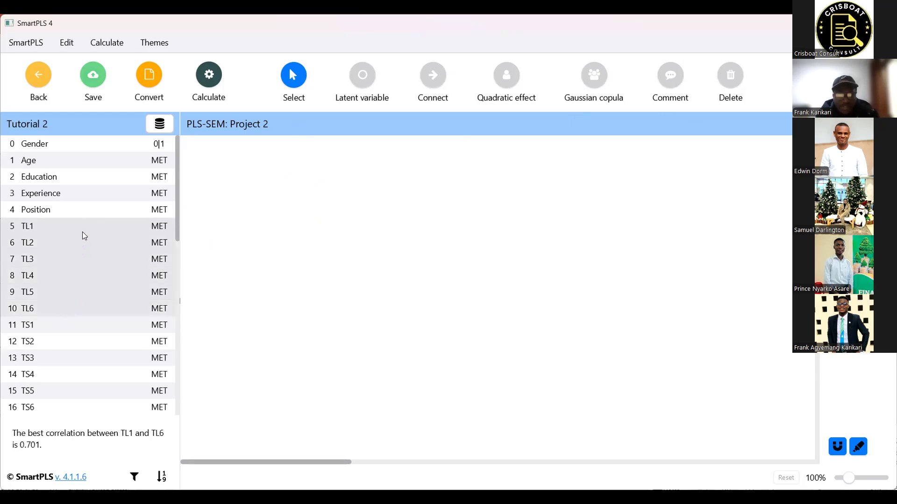
left_click(100, 226)
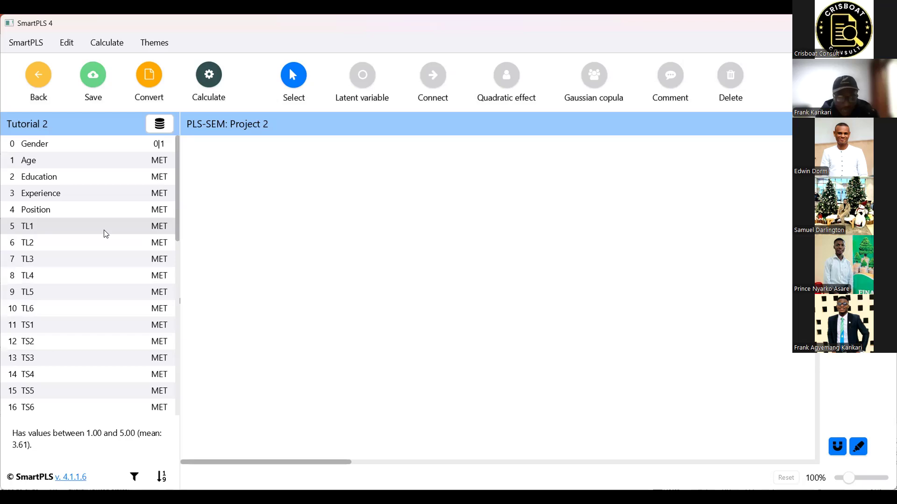
left_click(77, 312, "shift")
left_click_drag(77, 312, 302, 218)
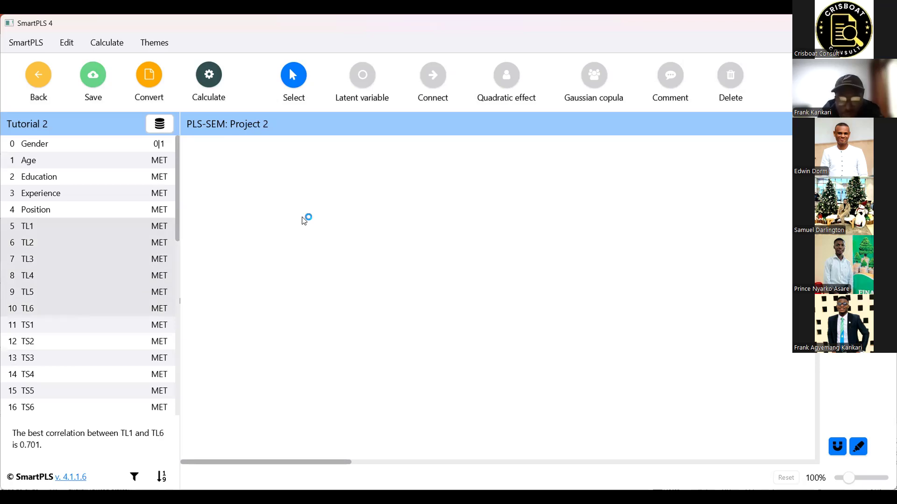
type("Tr")
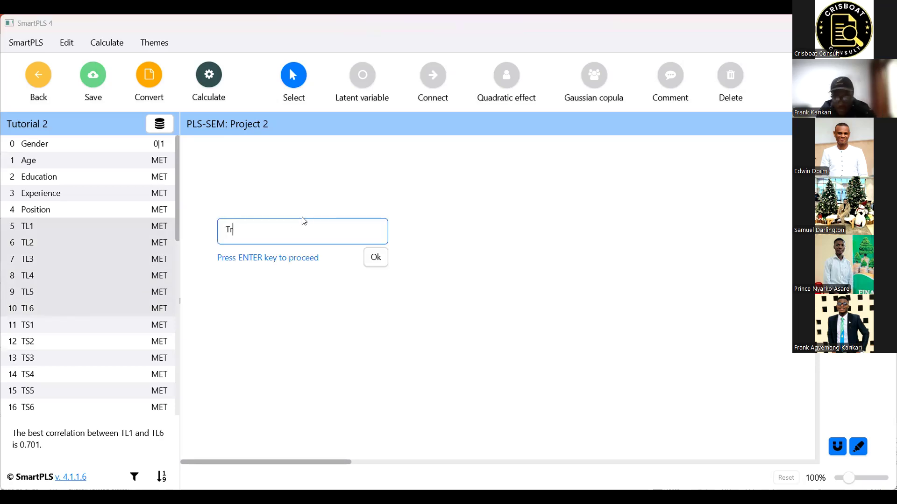
type("ansactional Leadership")
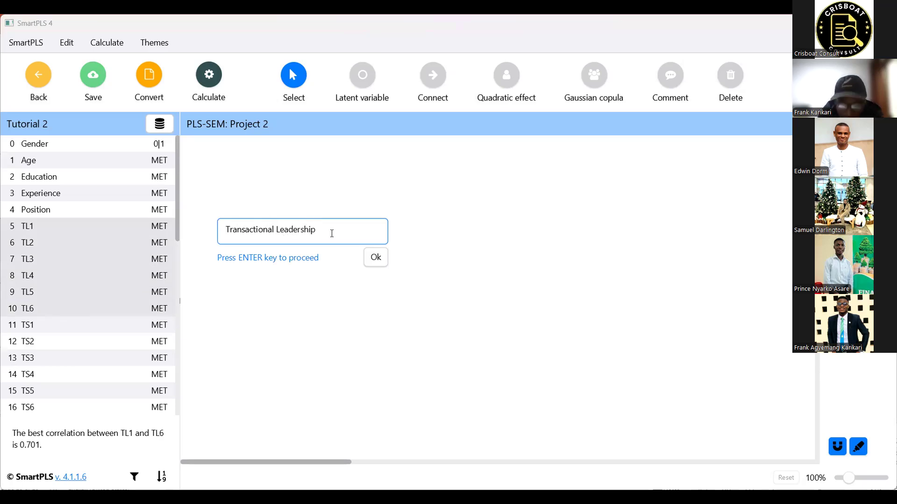
key("Return")
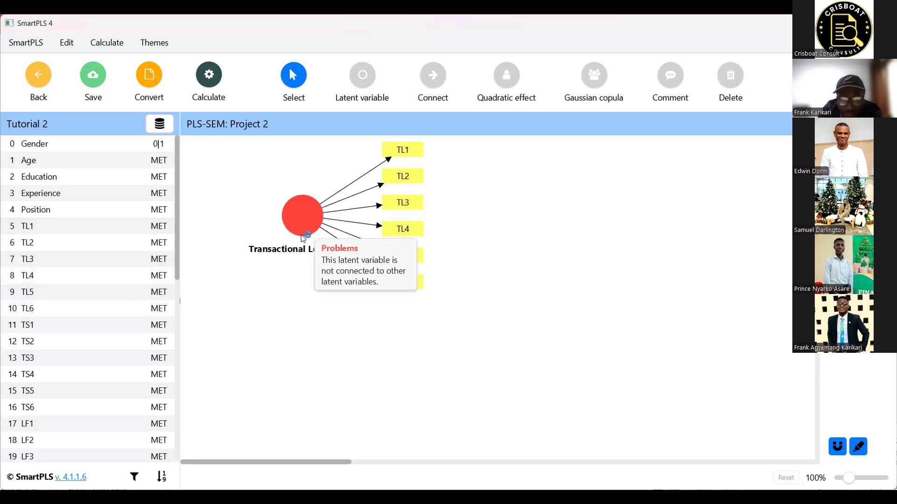
Step: Move the Transactional Leadership construct lower on the canvas and align its indicators on its left side
left_click_drag(296, 213, 336, 277)
left_click(837, 173)
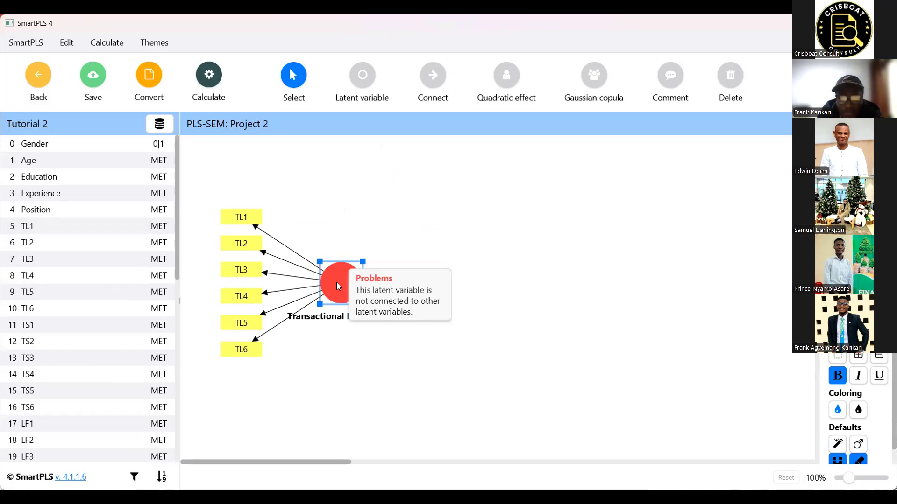
left_click_drag(341, 296, 360, 305)
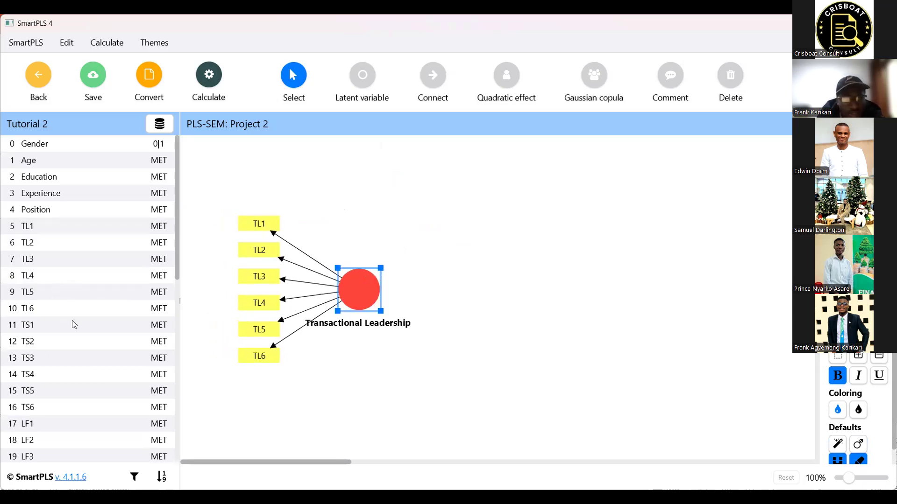
Step: Create a latent variable named Motivation from indicators MOT1 to MOT6, above and to the right of Transactional Leadership
scroll(52, 345, "down", 2)
scroll(54, 346, "down", 2)
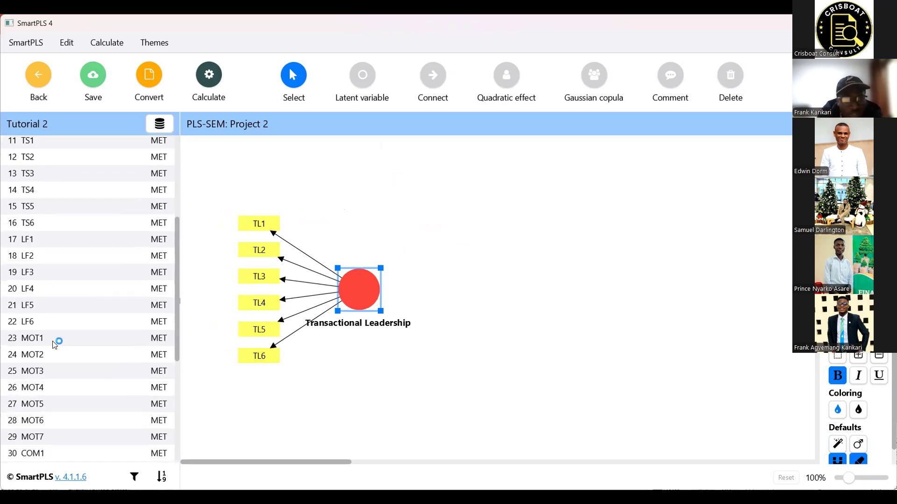
scroll(70, 339, "down", 4)
scroll(82, 268, "up", 2)
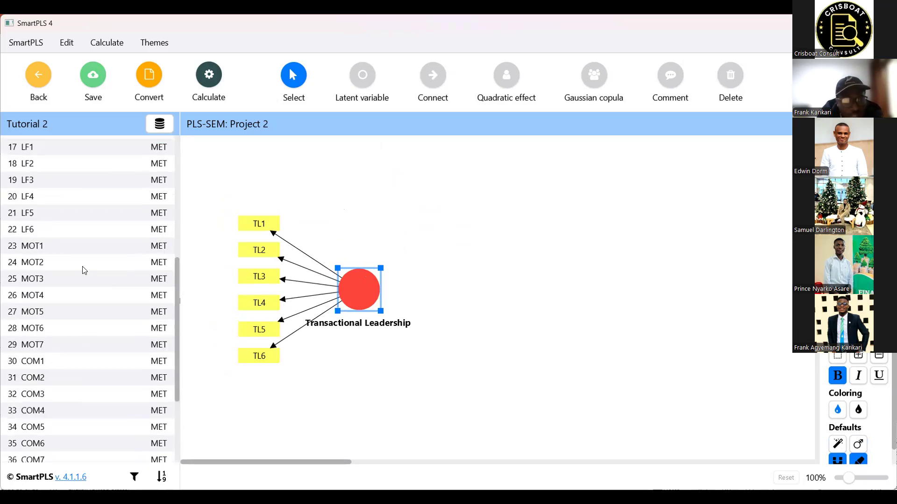
left_click(95, 249)
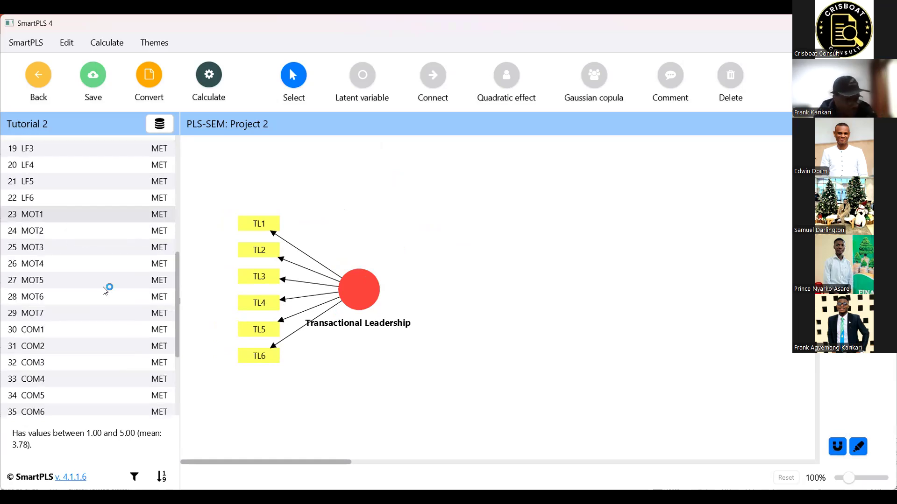
key("shift+Down")
key("shift+Down")
key("shift+Down")
key("shift+Down")
key("shift+Down")
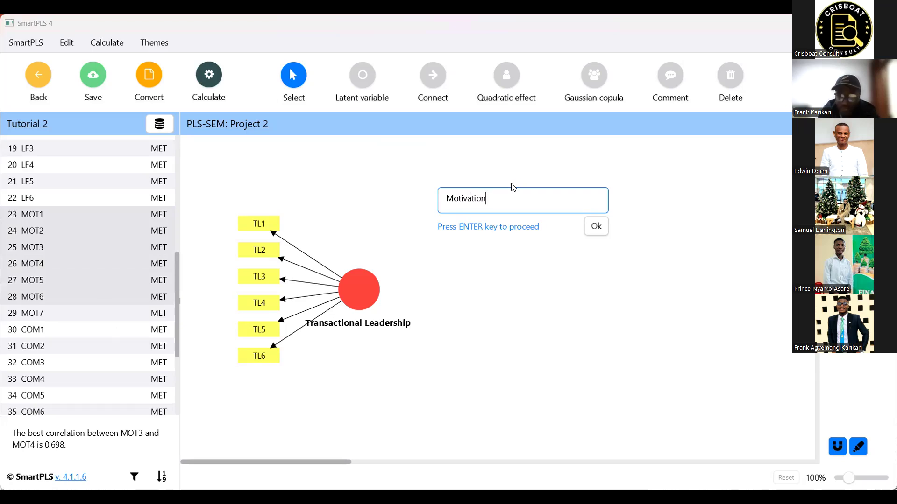
key("Return")
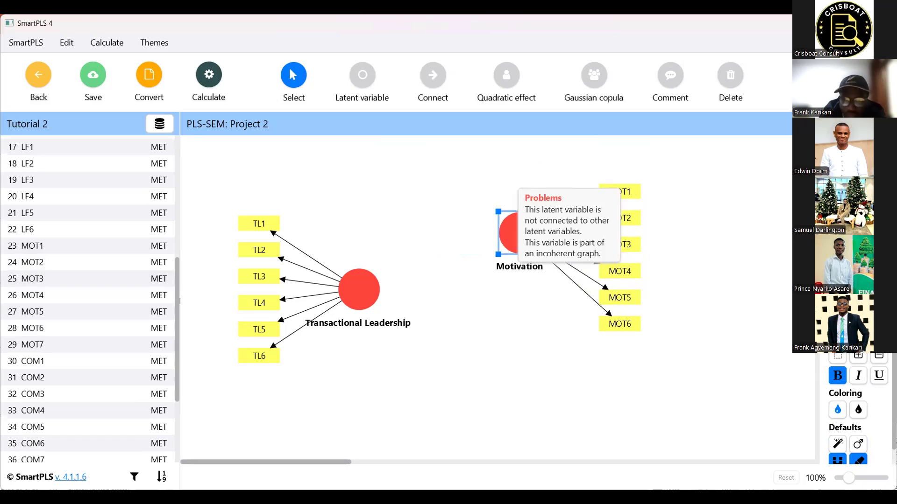
Step: Align Motivation's indicators above it and reposition both constructs so that Transactional Leadership sits lower left of Motivation
double_click(512, 230)
left_click_drag(509, 230, 518, 213)
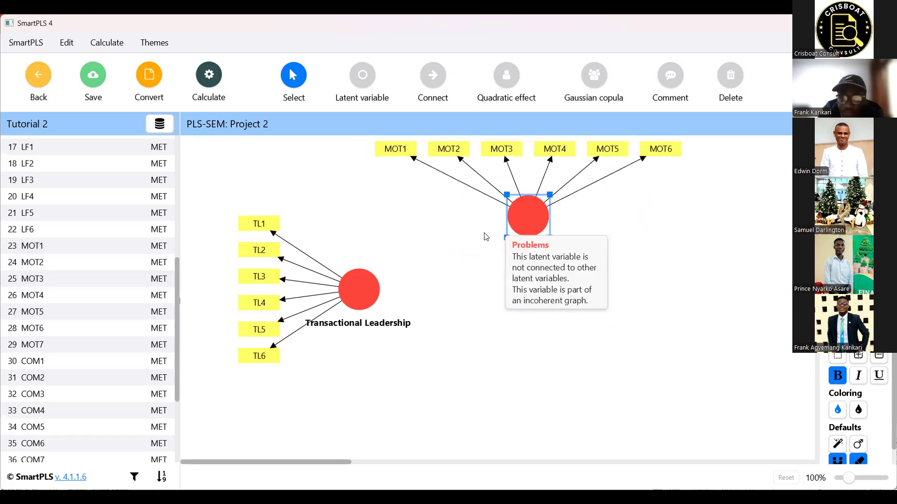
left_click_drag(353, 294, 383, 340)
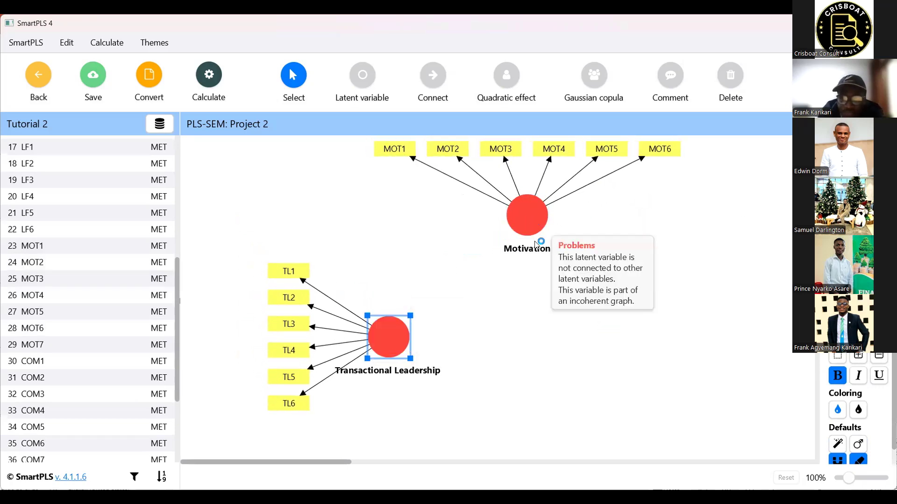
left_click_drag(536, 245, 540, 267)
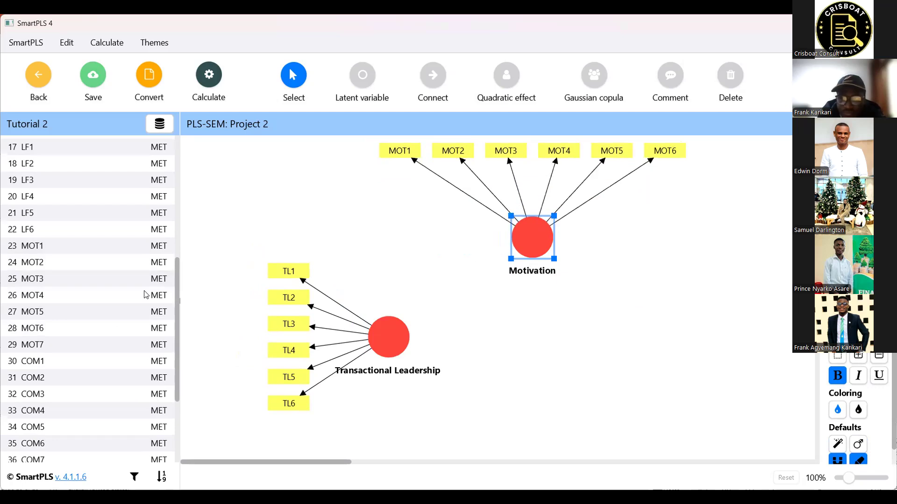
Step: Create a latent variable named Communication Effecctiveness from COM1 to COM7 beneath Motivation, with its indicators aligned below it
scroll(72, 309, "down", 3)
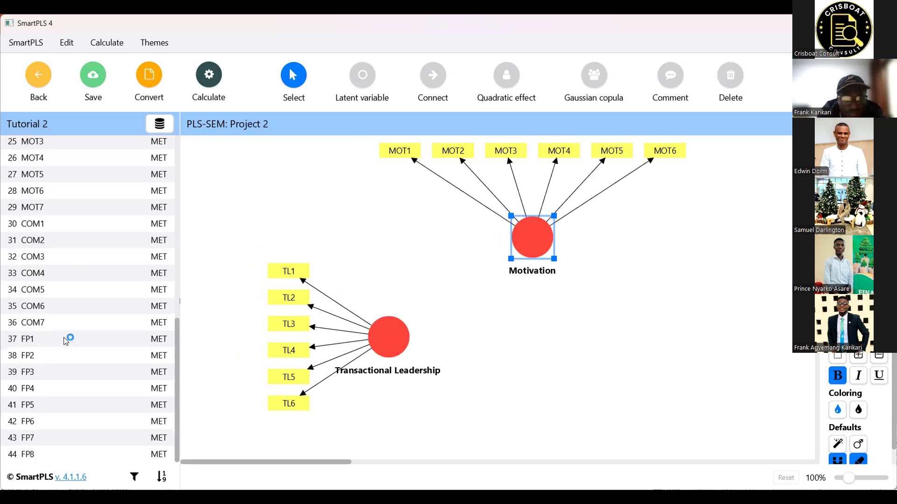
left_click(64, 339)
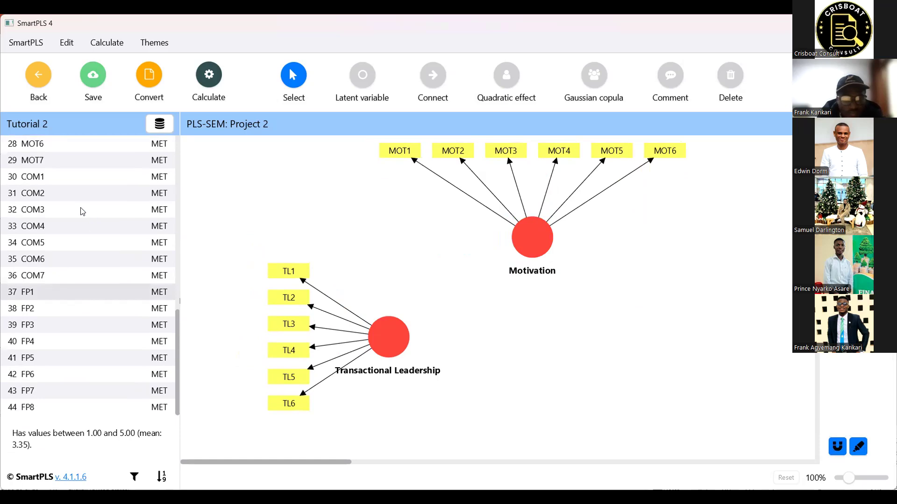
left_click(82, 176)
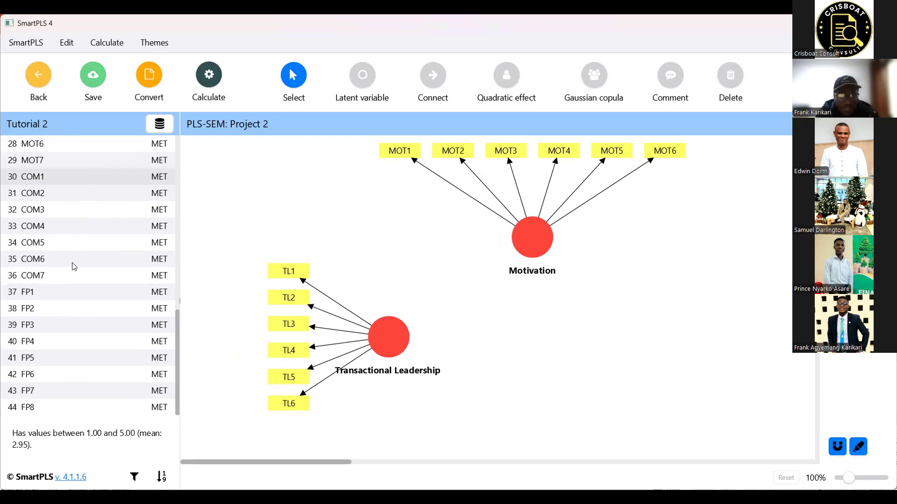
left_click(68, 277, "shift")
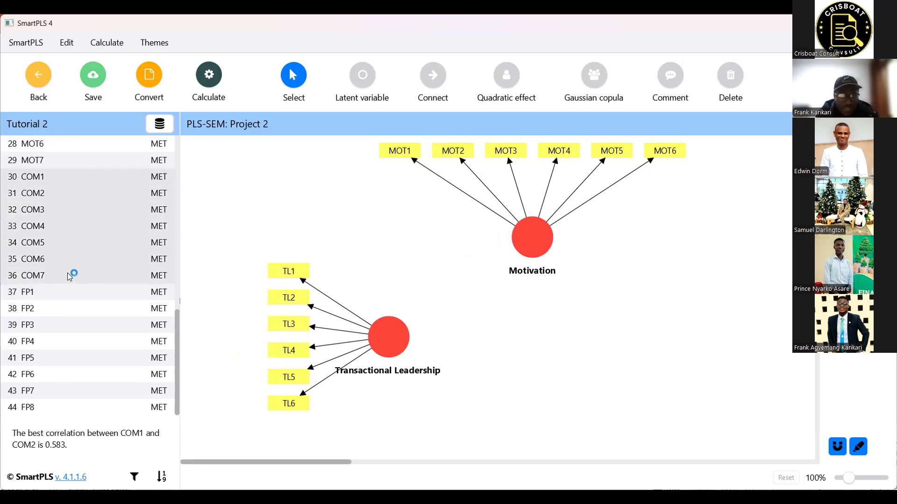
left_click_drag(68, 257, 524, 415)
type("Commu")
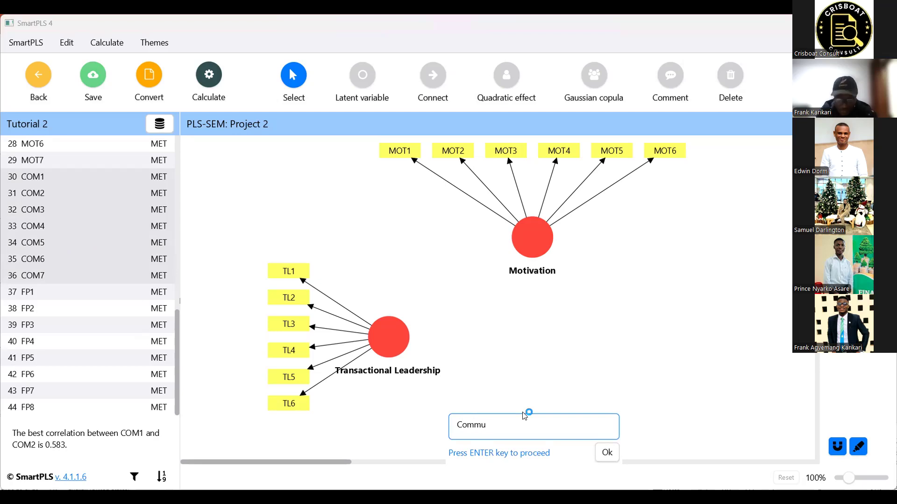
type("nication Eff")
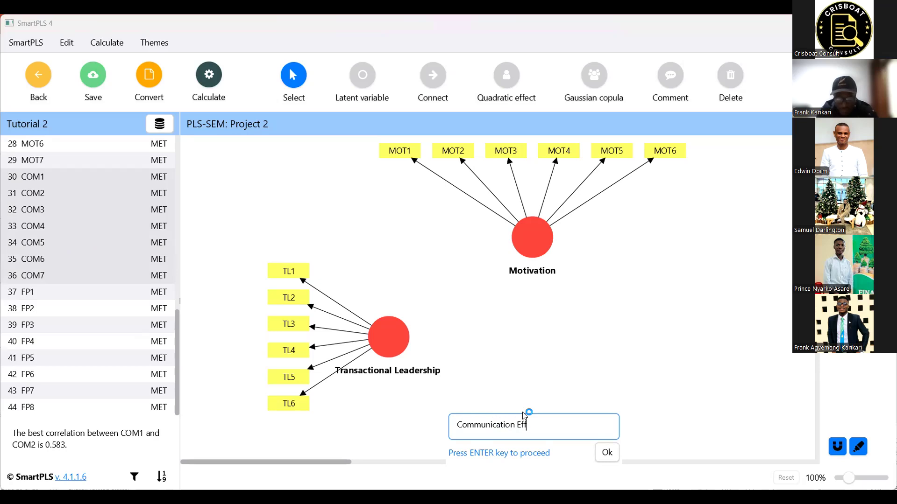
type("ecctiveness")
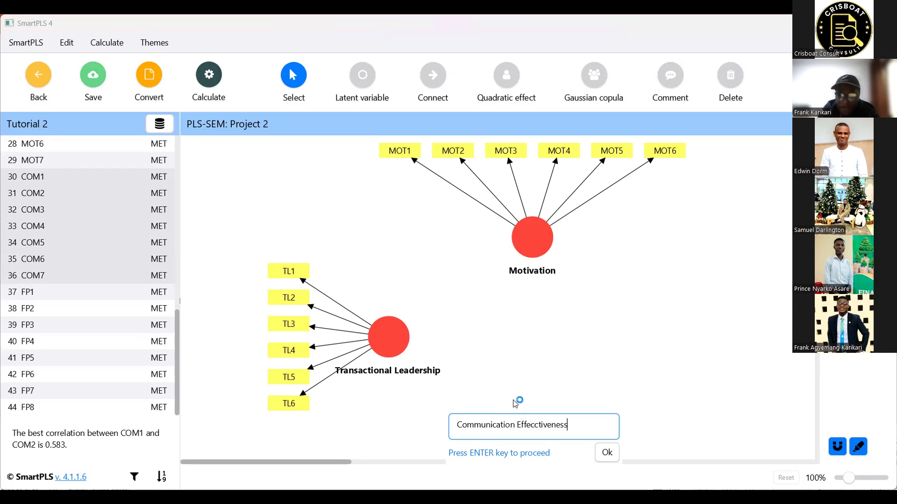
key("Return")
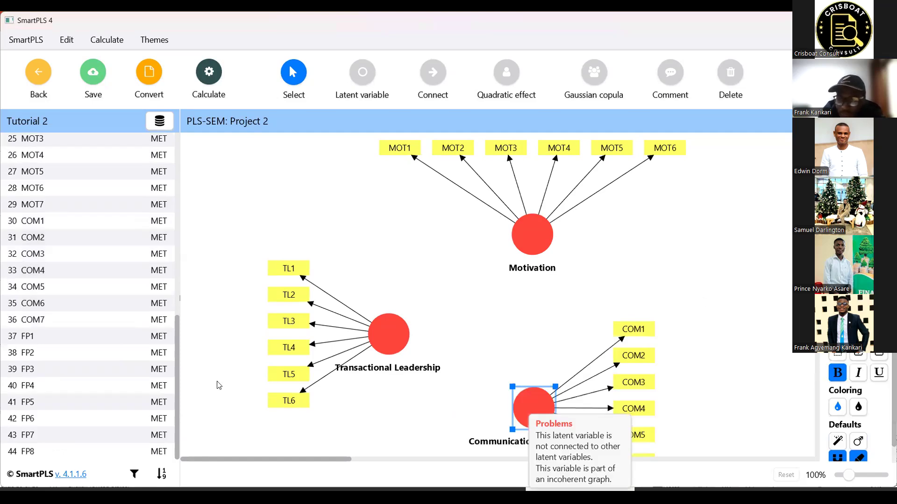
key("alt+Down")
Step: Create a latent variable named Firm Performance from indicators FP1 to FP8, to the right of Motivation and Communication Effecctiveness
left_click(60, 338)
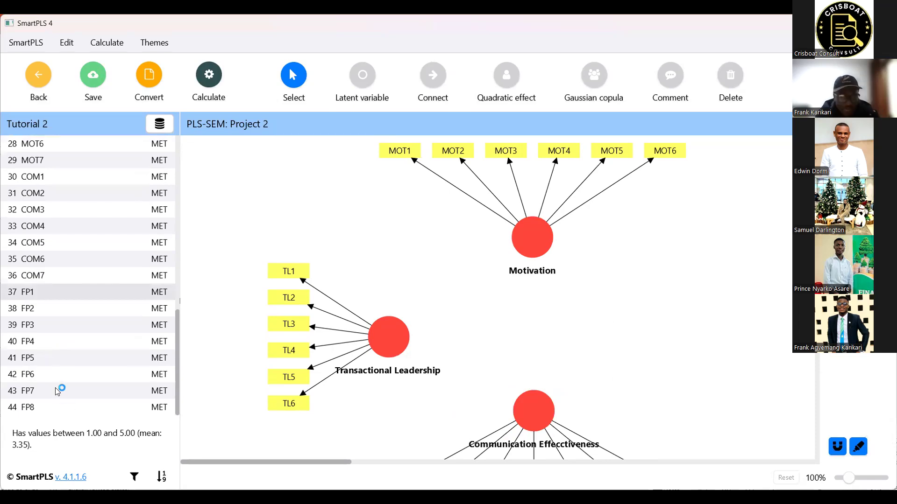
left_click(62, 404, "shift")
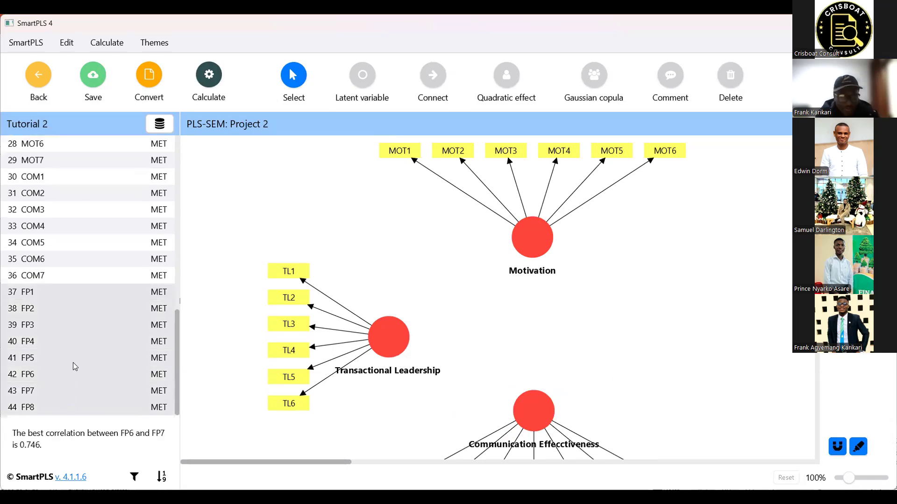
left_click_drag(111, 359, 699, 310)
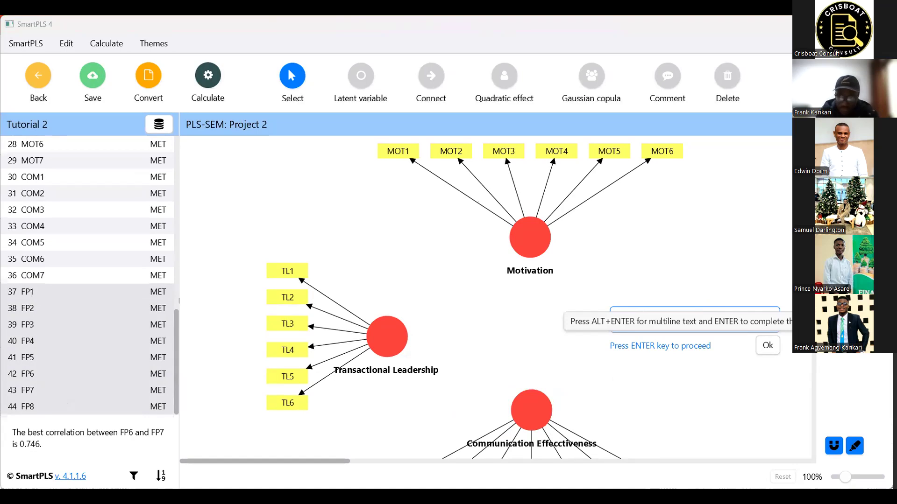
type("Firm Performance")
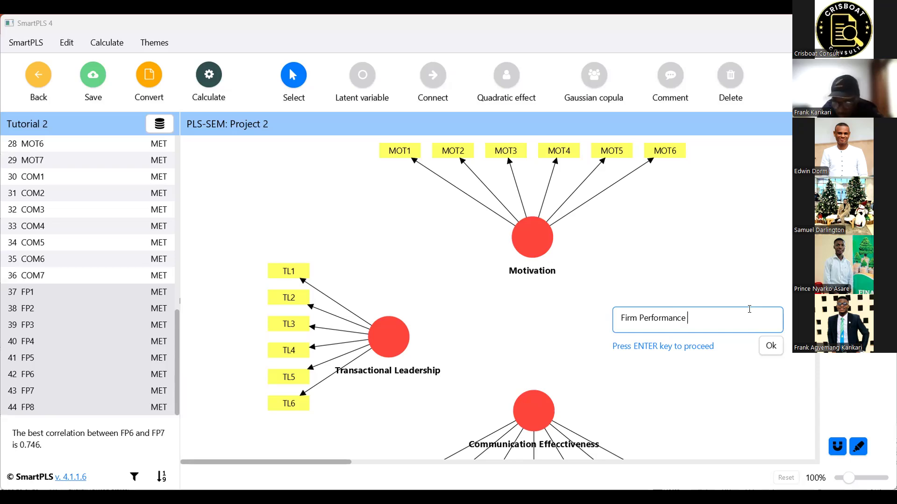
key("Return")
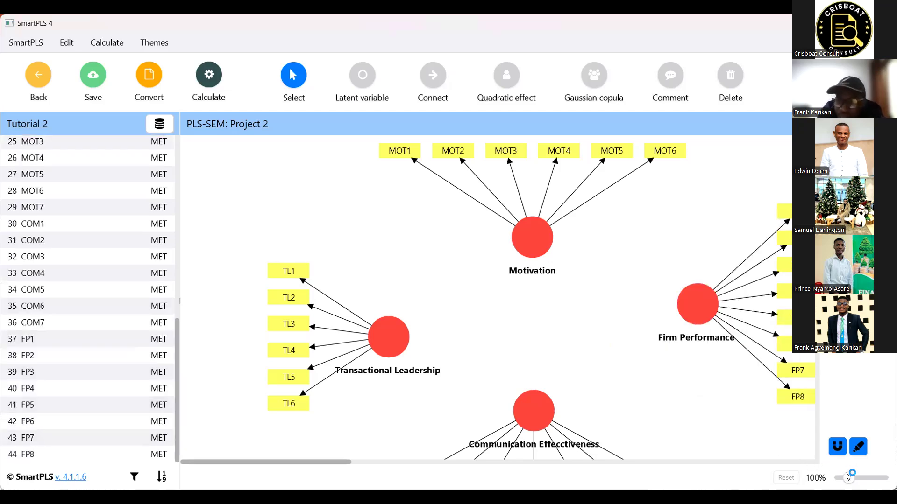
Step: Move the Communication Effecctiveness construct with its indicators slightly lower and to the right, below Motivation
left_click(845, 474)
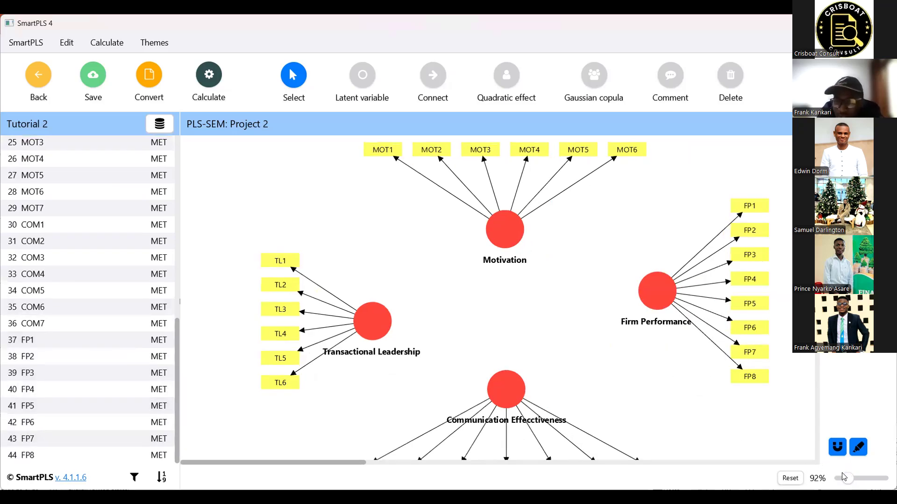
left_click(844, 477)
left_click(843, 477)
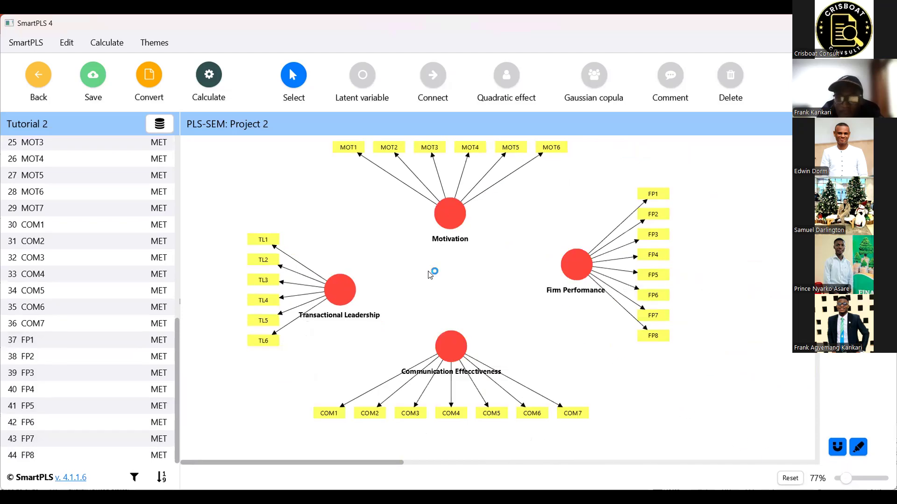
left_click_drag(453, 339, 469, 368)
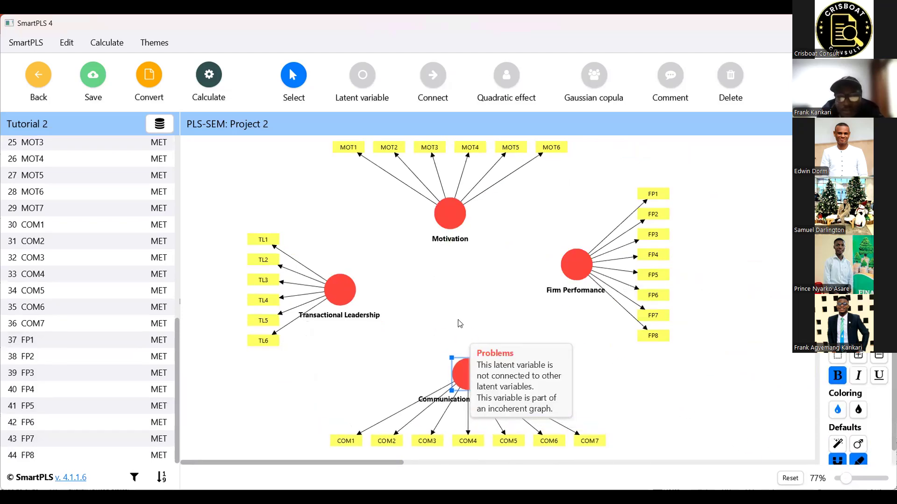
Step: Connect Transactional Leadership to Motivation with a structural path
left_click(433, 76)
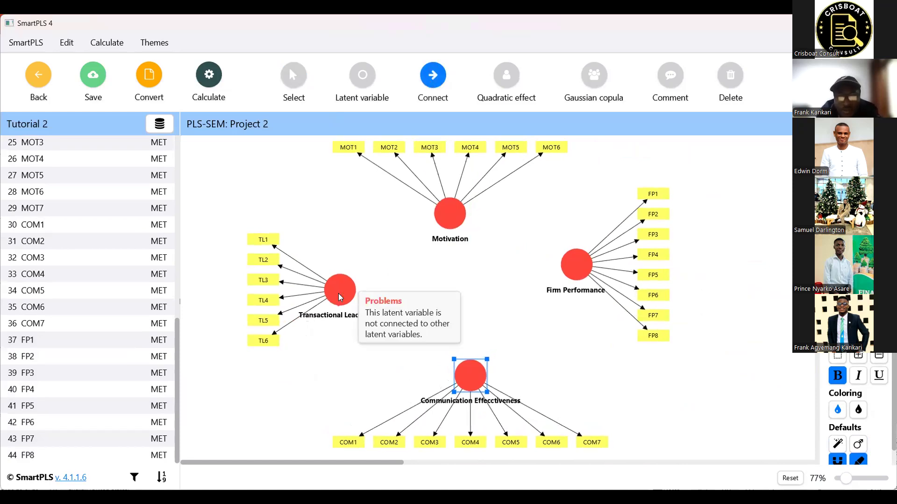
left_click(355, 288)
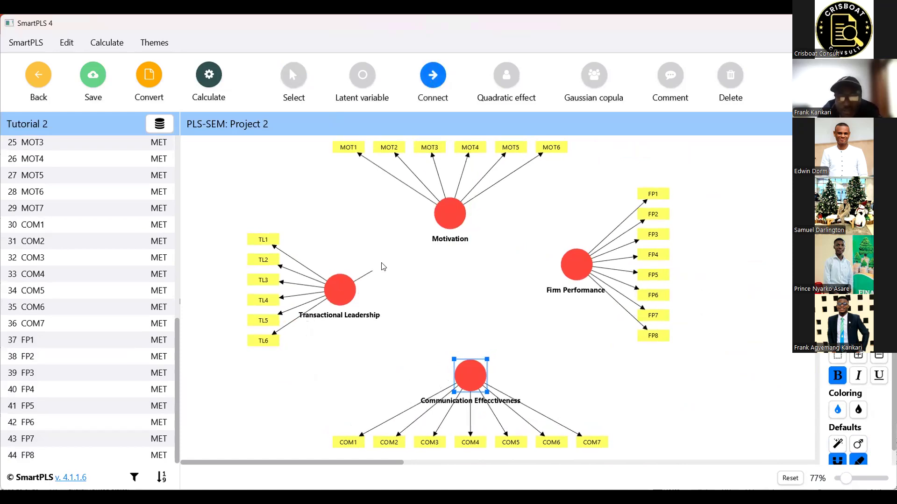
left_click(445, 207)
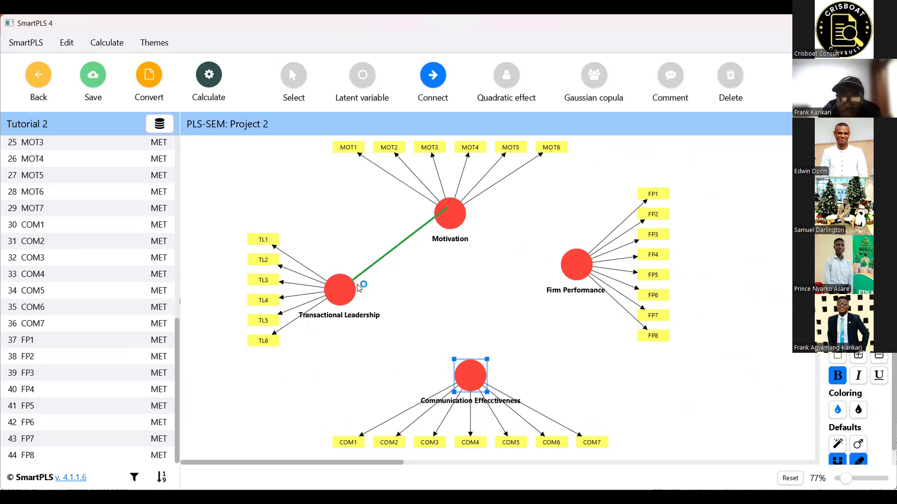
Step: Connect Motivation to Firm Performance and Transactional Leadership to Firm Performance with structural paths
left_click(448, 223)
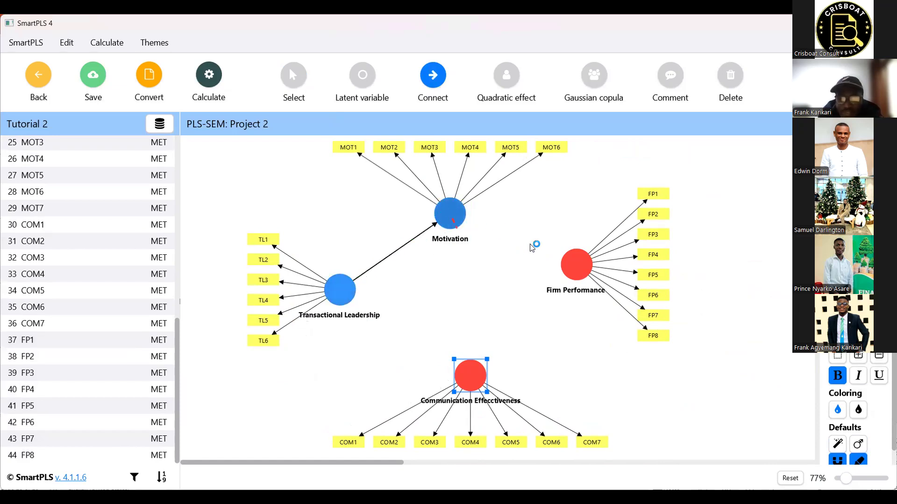
left_click(576, 270)
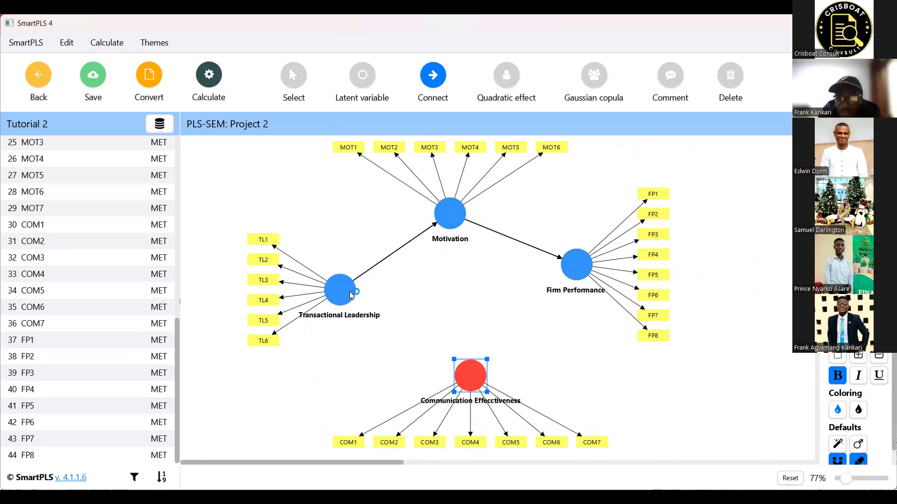
left_click(584, 275)
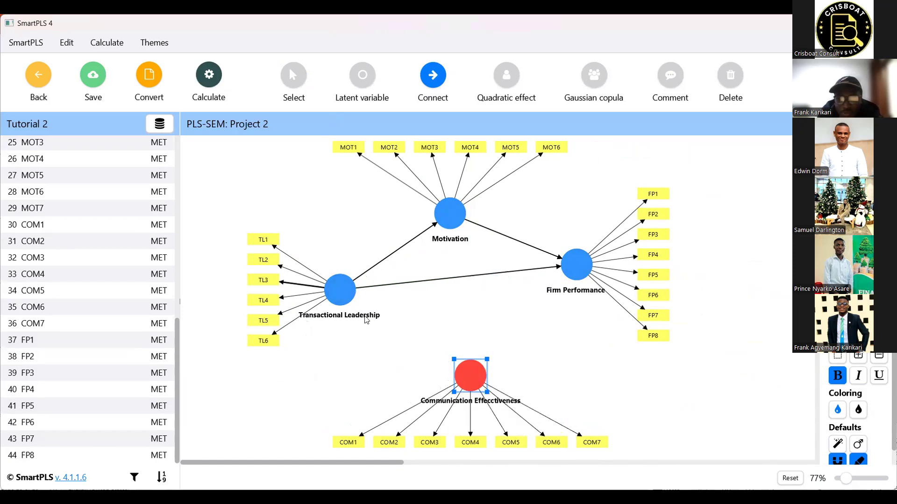
Step: Connect Communication Effecctiveness to Firm Performance and Transactional Leadership to Communication Effecctiveness with structural paths
left_click(470, 375)
left_click(572, 272)
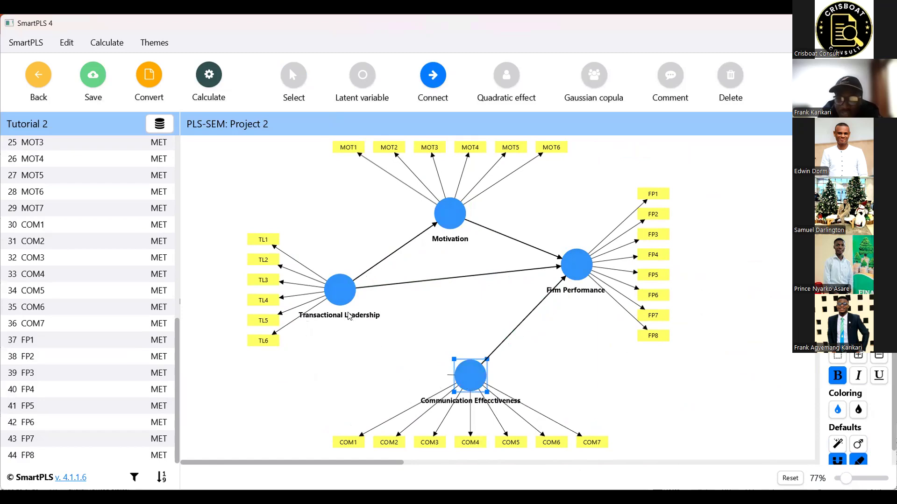
left_click(341, 290)
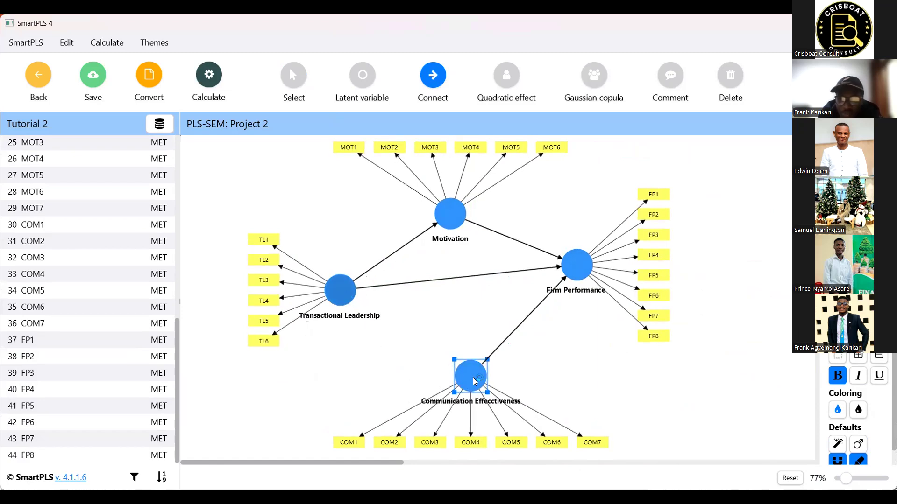
left_click(485, 374)
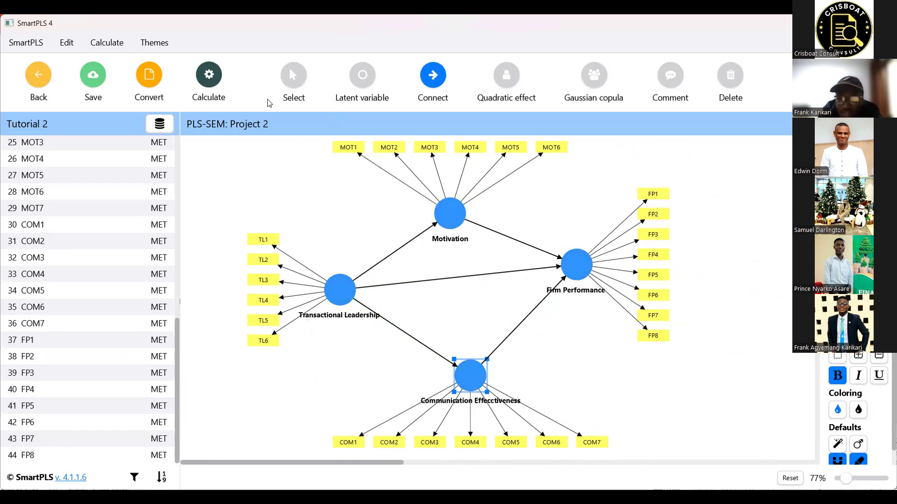
Step: Rearrange the constructs into a diamond, with Transactional Leadership and Firm Performance level and Motivation directly above Communication Effecctiveness
left_click(293, 76)
left_click_drag(580, 283, 587, 306)
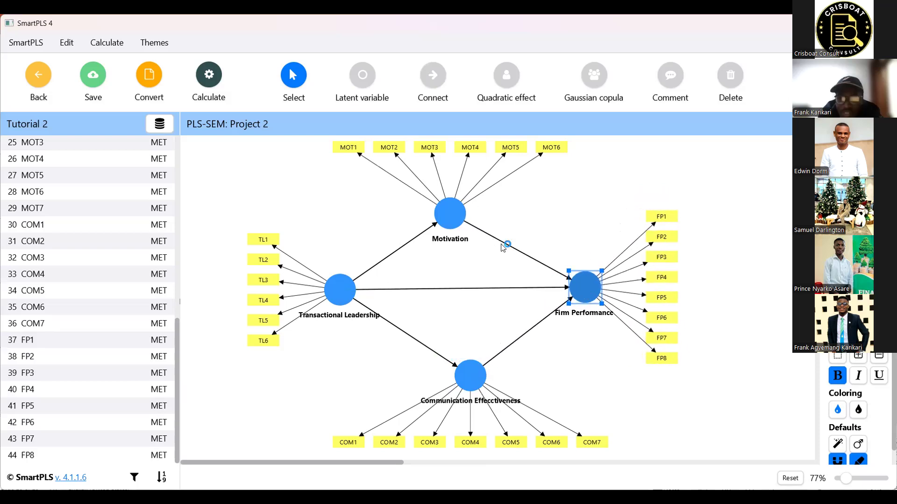
mouse_move(457, 217)
left_mouse_down()
mouse_move(478, 225)
mouse_move(469, 227)
left_mouse_up()
mouse_move(341, 292)
left_mouse_down()
mouse_move(373, 295)
mouse_move(349, 299)
left_mouse_up()
left_click_drag(597, 287, 621, 287)
left_click_drag(476, 378, 468, 396)
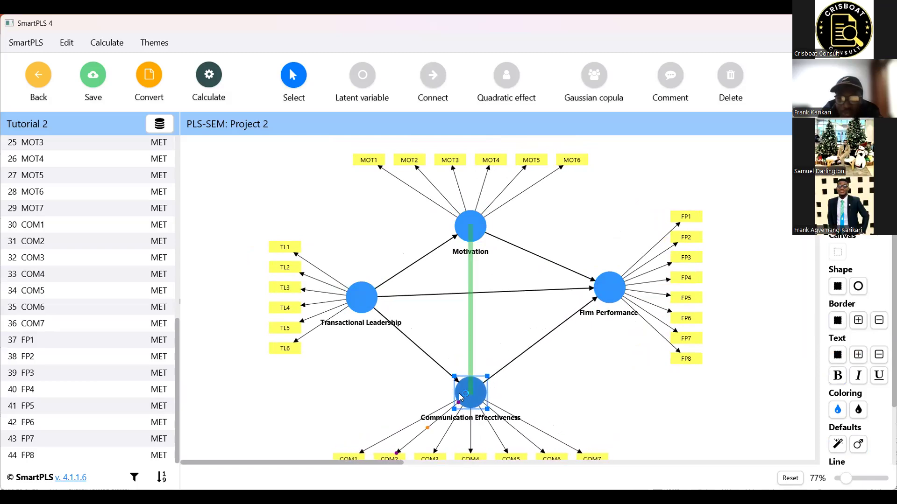
mouse_move(465, 225)
left_mouse_down()
mouse_move(463, 214)
mouse_move(465, 230)
left_mouse_up()
left_click_drag(611, 287, 610, 300)
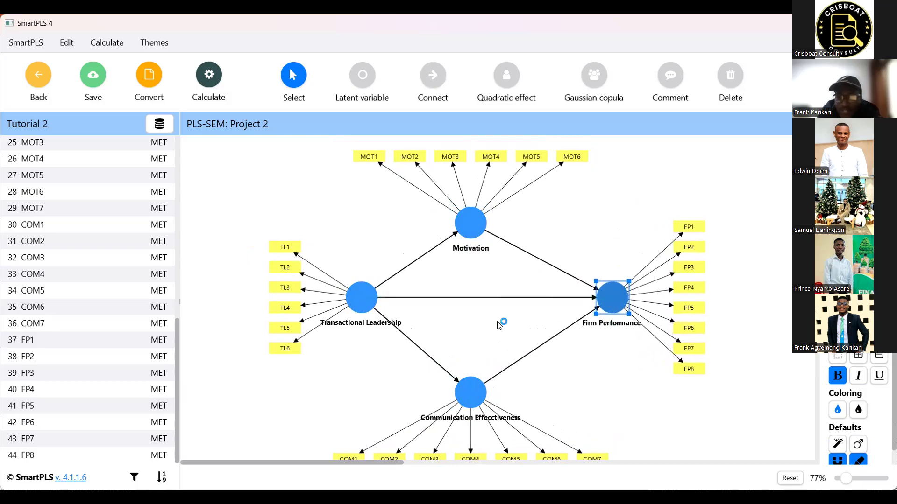
Step: Run the PLS-SEM algorithm with the Path weighting scheme, Standardized results and Default initial weights
left_click(213, 81)
left_click(286, 116)
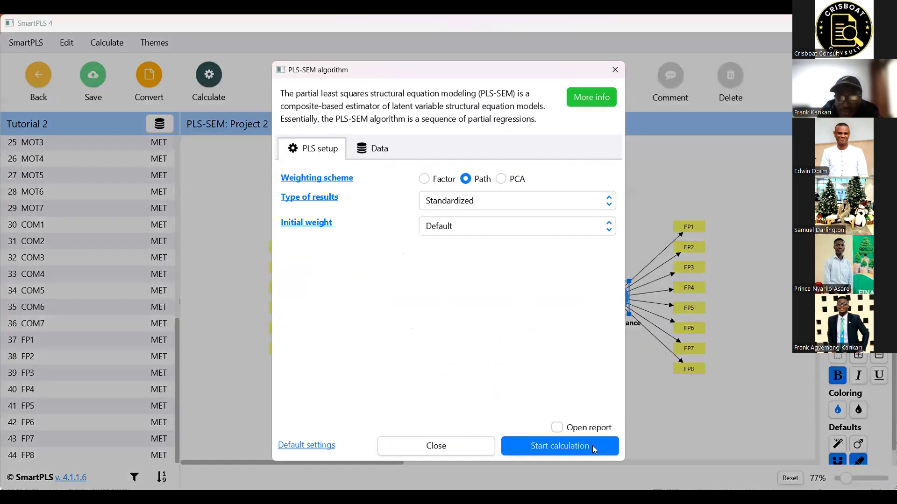
left_click(593, 445)
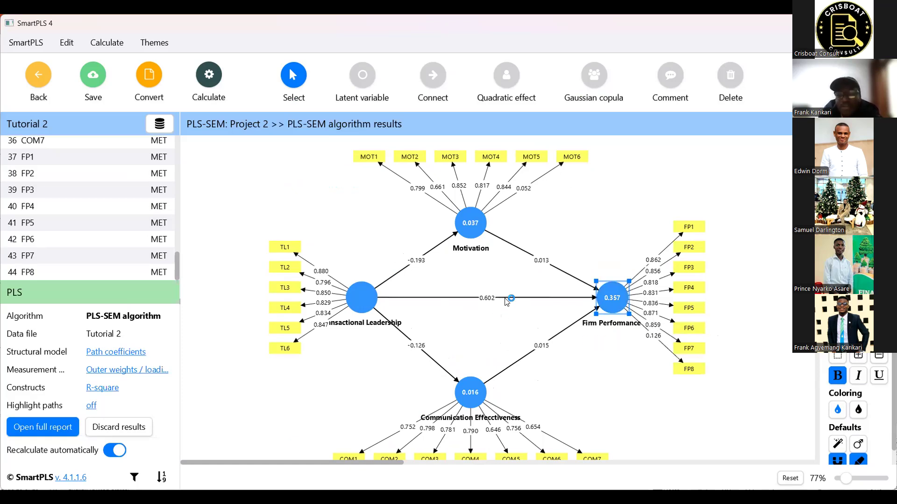
Step: Shift the Transactional Leadership label slightly to the right, away from the TL indicator loadings
left_click(650, 323)
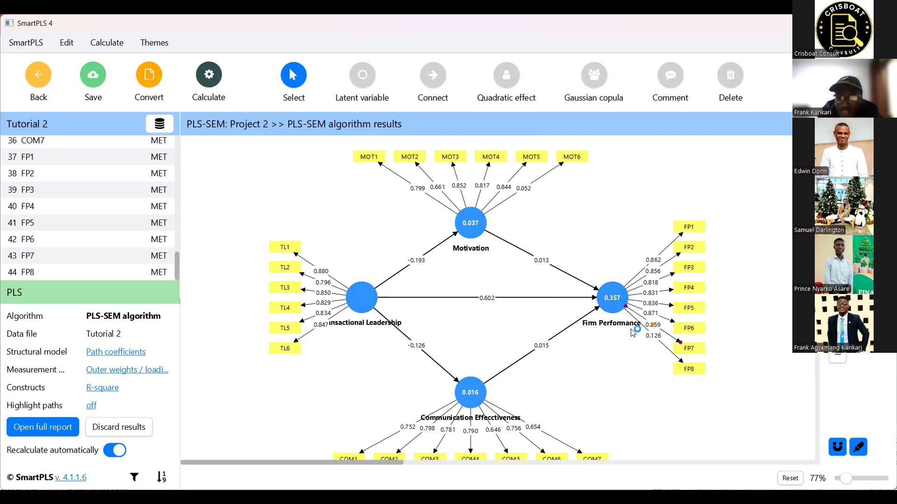
left_click_drag(357, 327, 365, 325)
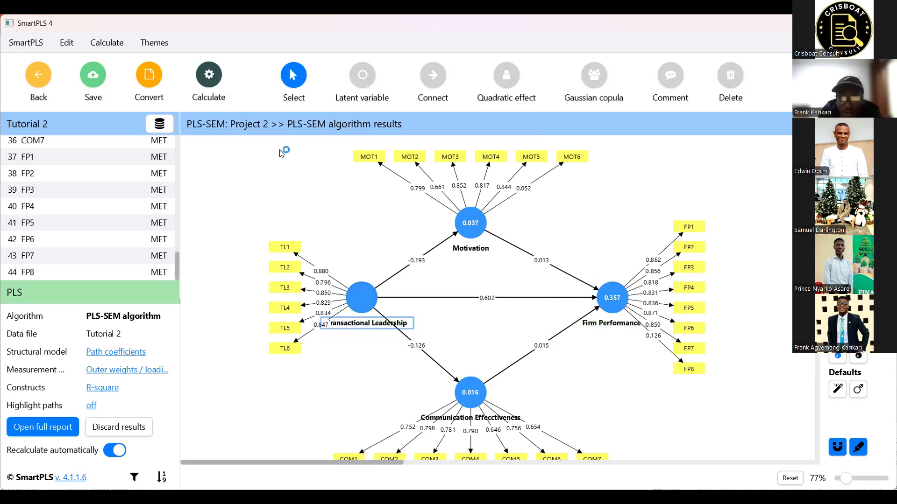
left_click(39, 82)
left_click(547, 225)
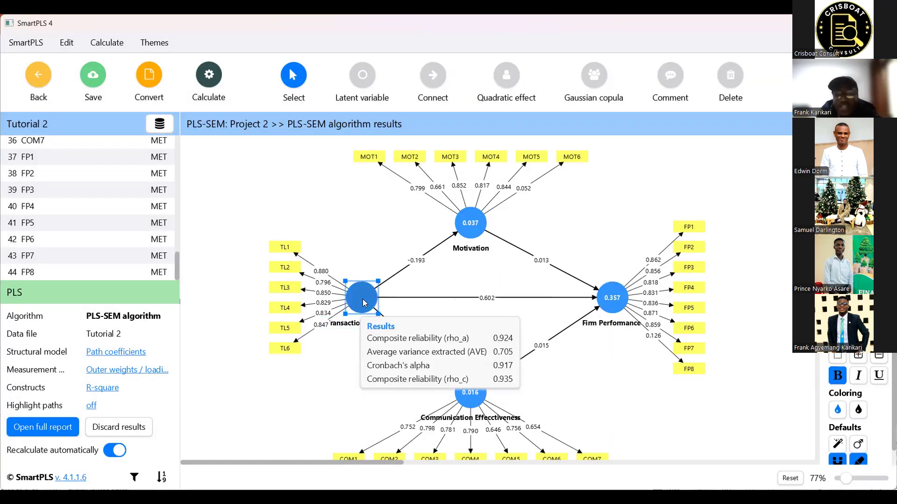
Step: Check the latent variable settings of Transactional Leadership, including its caption in report and measurement model, and close them
double_click(364, 304)
key("Escape")
double_click(365, 304)
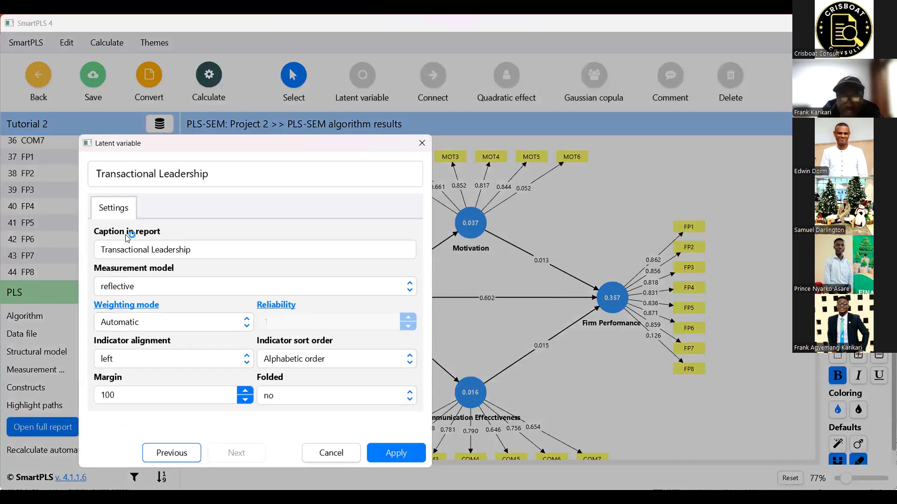
left_click(153, 251)
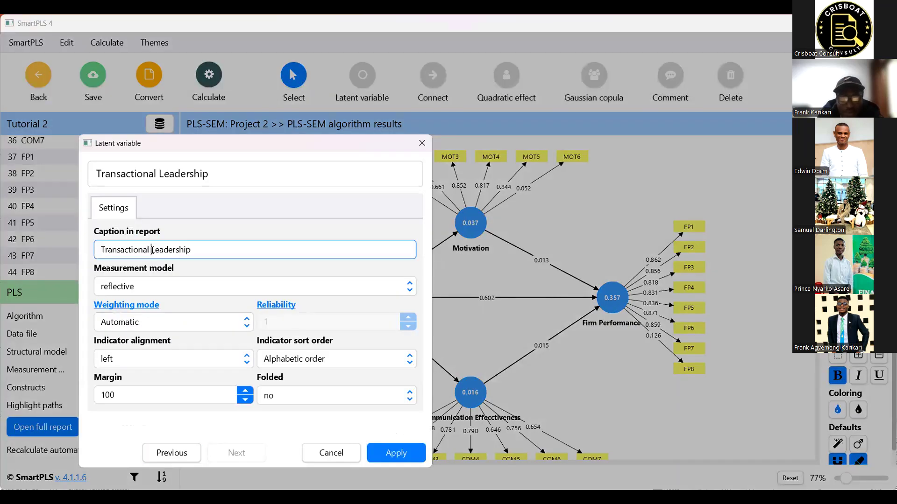
key("Return")
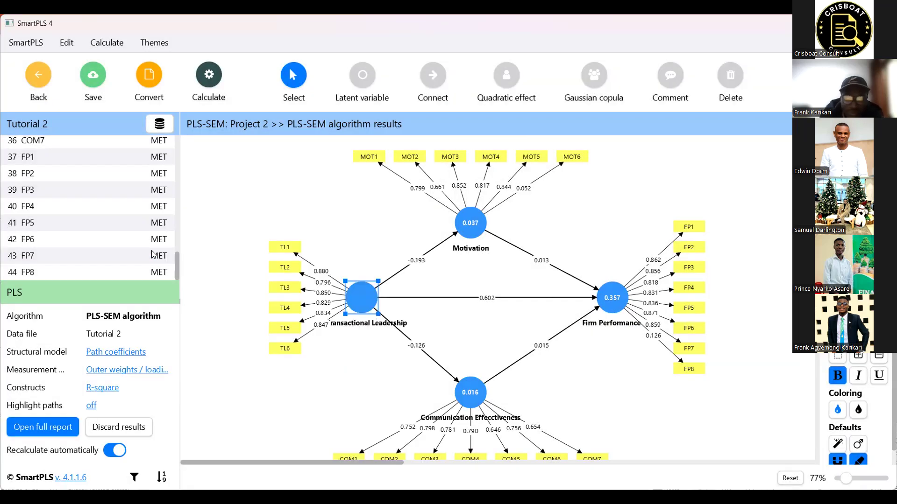
double_click(357, 301)
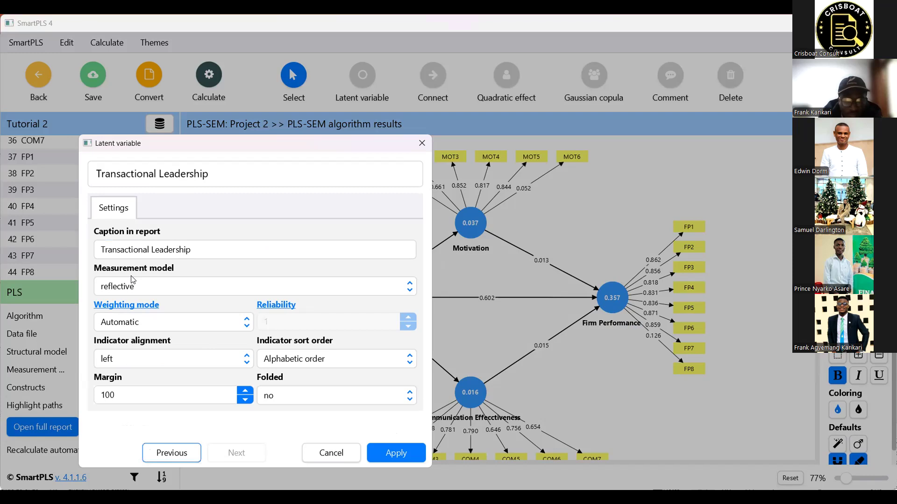
left_click(422, 145)
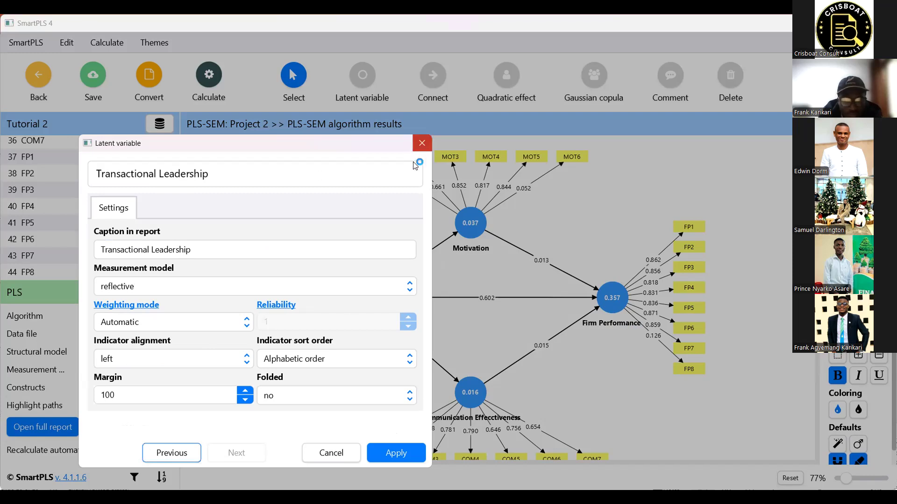
Step: Save the Project 2 model
right_click(354, 304)
left_click(360, 297)
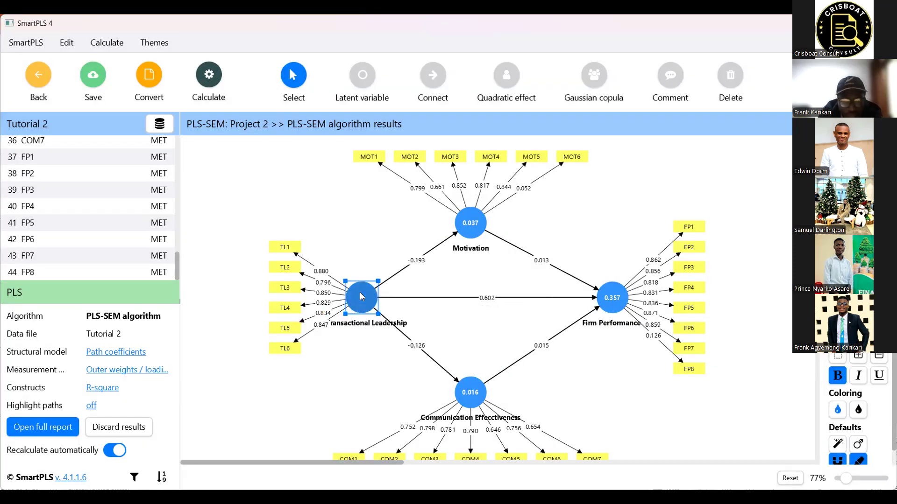
left_click(92, 77)
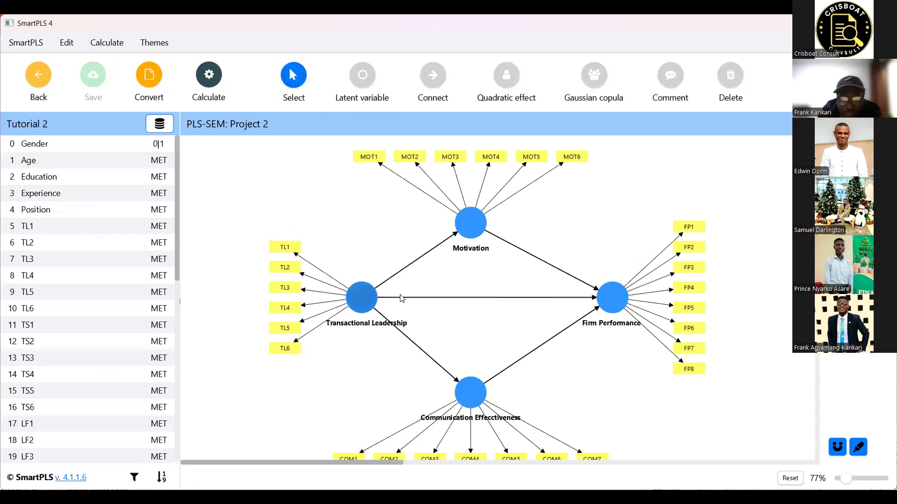
Step: Review the latent variable settings of Transactional Leadership and Firm Performance, closing them without changing any option
double_click(362, 298)
left_click(424, 367)
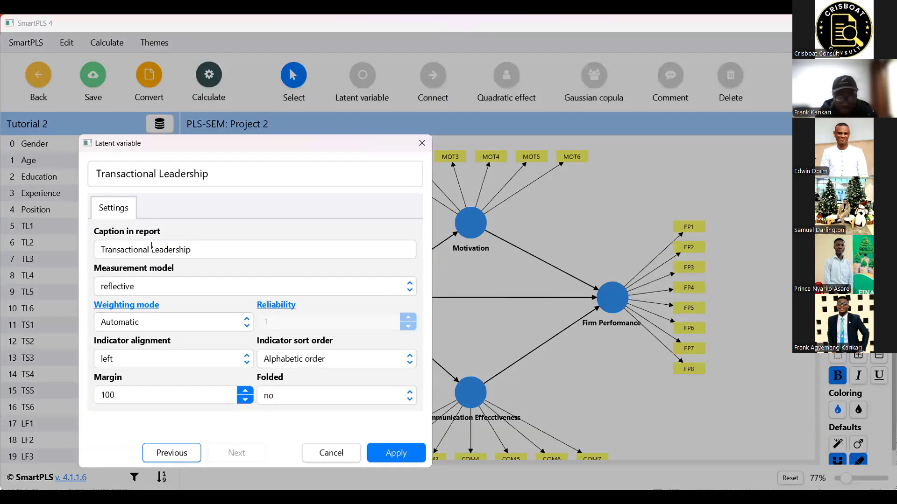
left_click(152, 248)
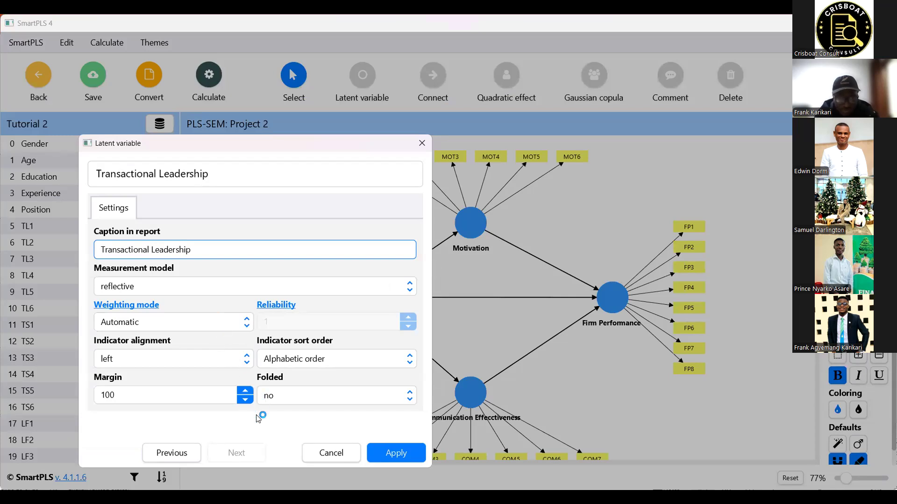
left_click(188, 453)
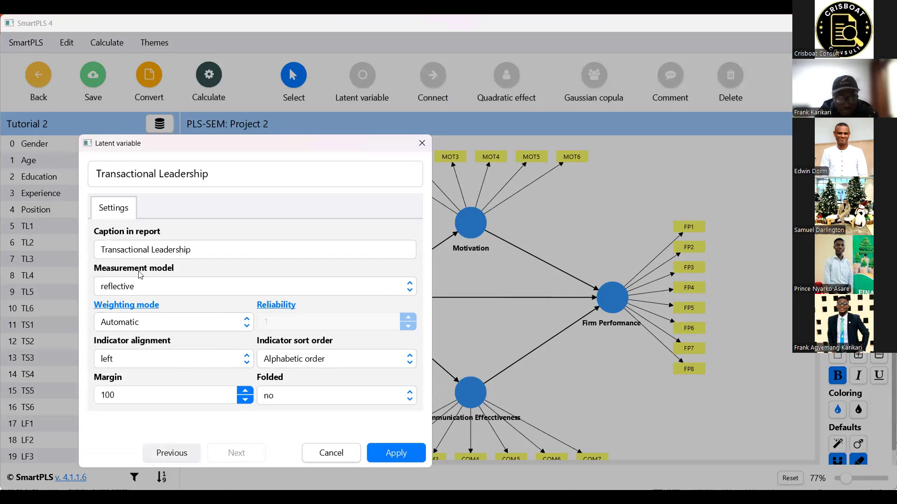
left_click(331, 451)
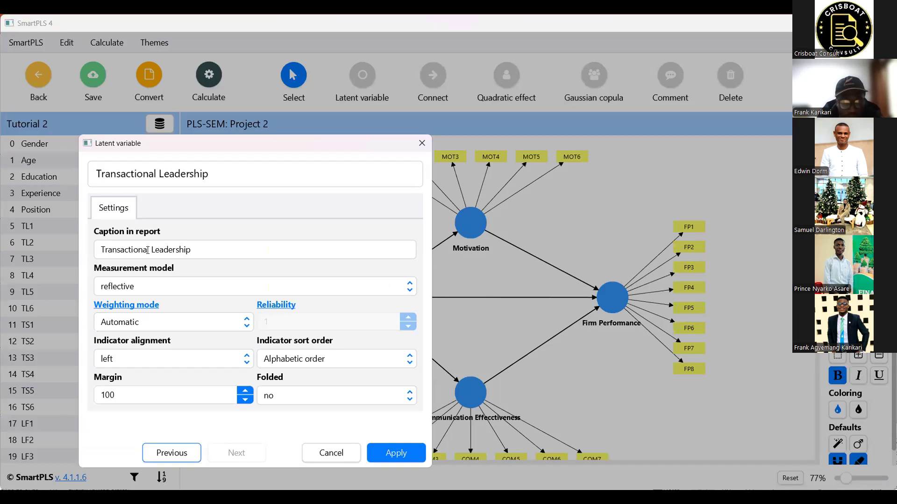
left_click(147, 251)
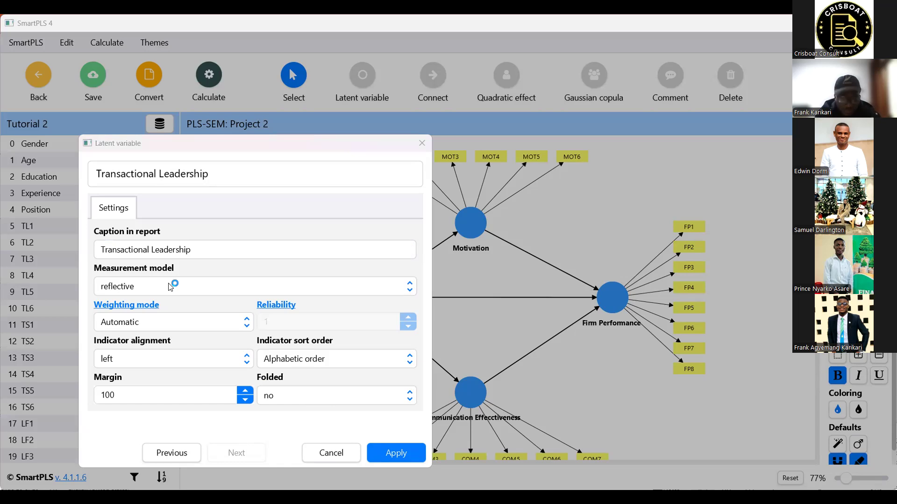
left_click(170, 287)
key("alt+Tab")
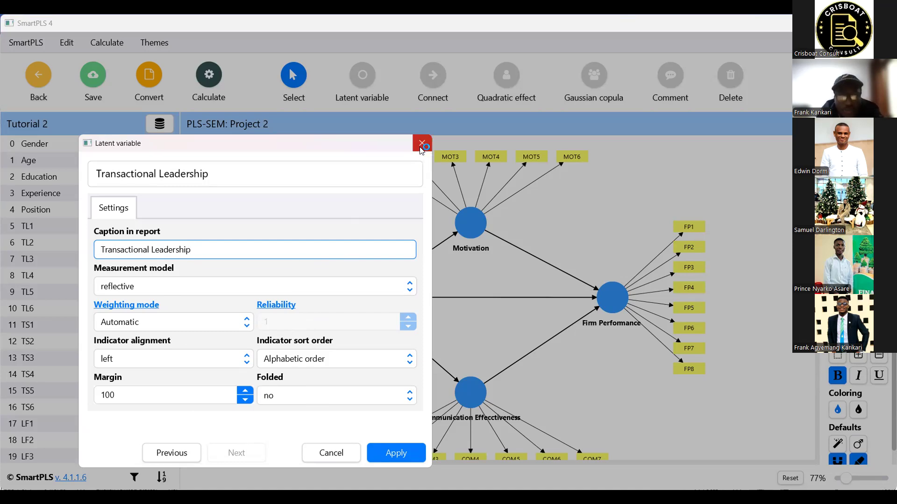
key("Return")
left_click(619, 306)
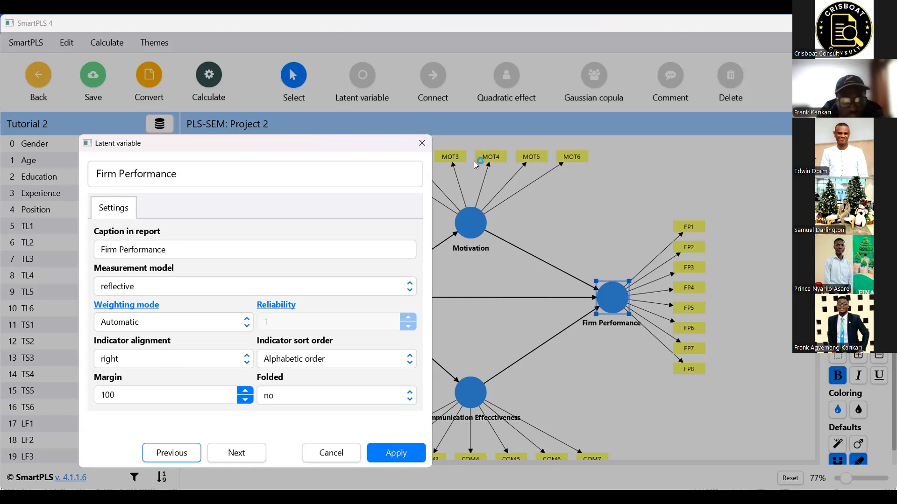
left_click(422, 143)
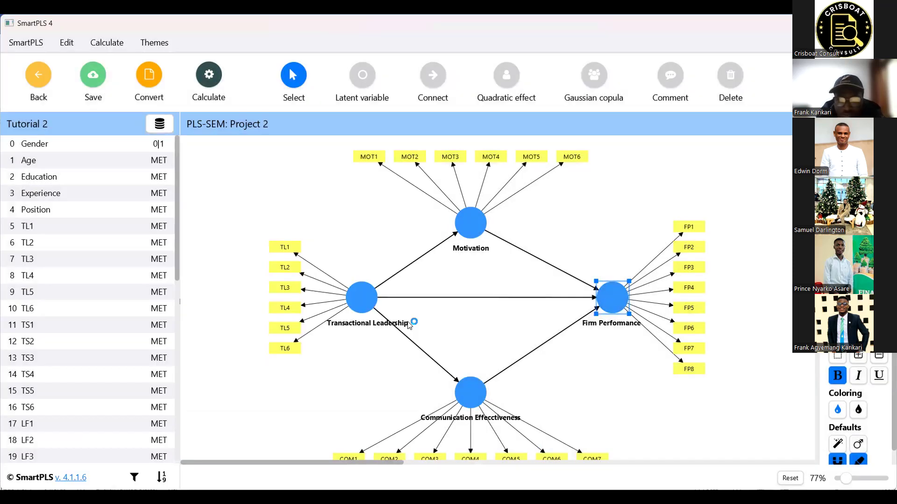
Step: Move Communication Effecctiveness with its indicators up into view and lower the Transactional Leadership and Firm Performance labels to the same height
left_click_drag(481, 389, 424, 365)
mouse_move(372, 328)
left_mouse_down()
mouse_move(389, 333)
mouse_move(374, 342)
left_mouse_up()
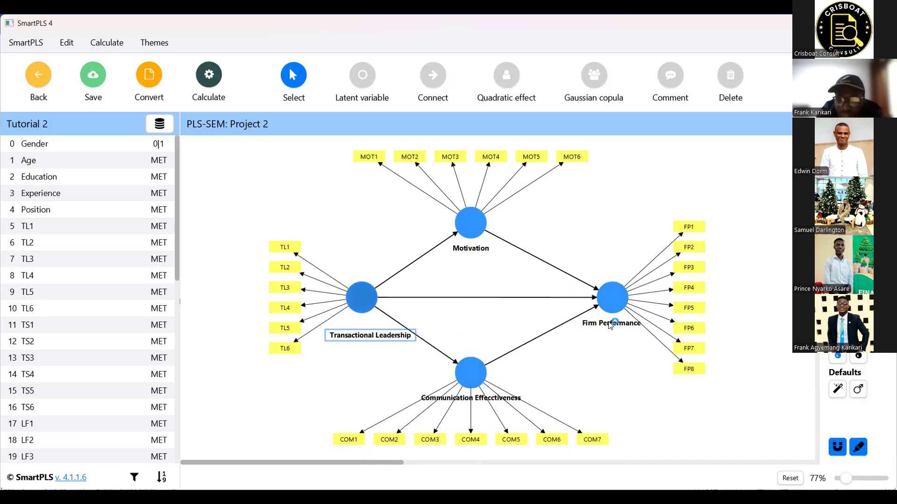
left_click_drag(610, 325, 610, 338)
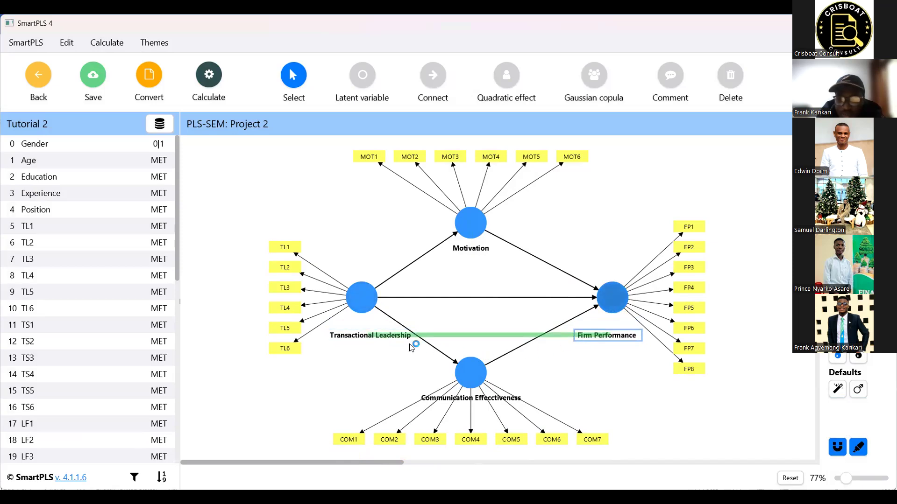
left_click(379, 340)
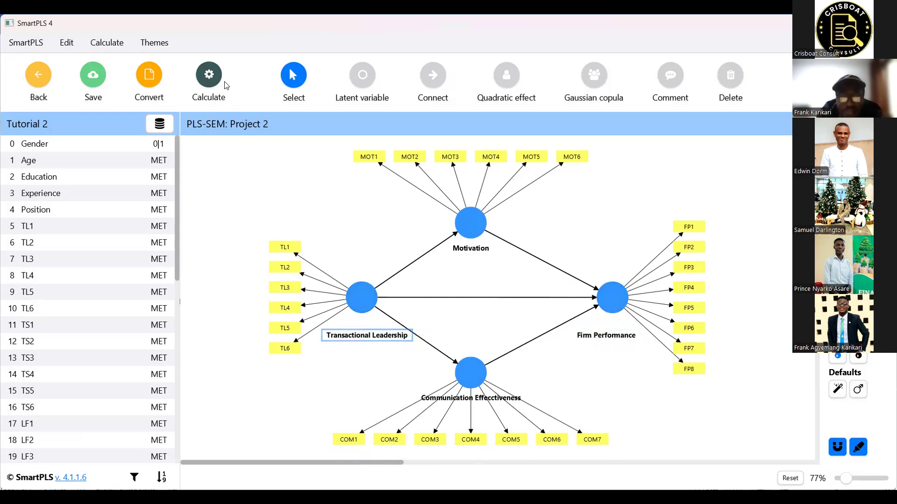
Step: Run the PLS-SEM algorithm again on the rearranged Project 2 model
left_click(559, 441)
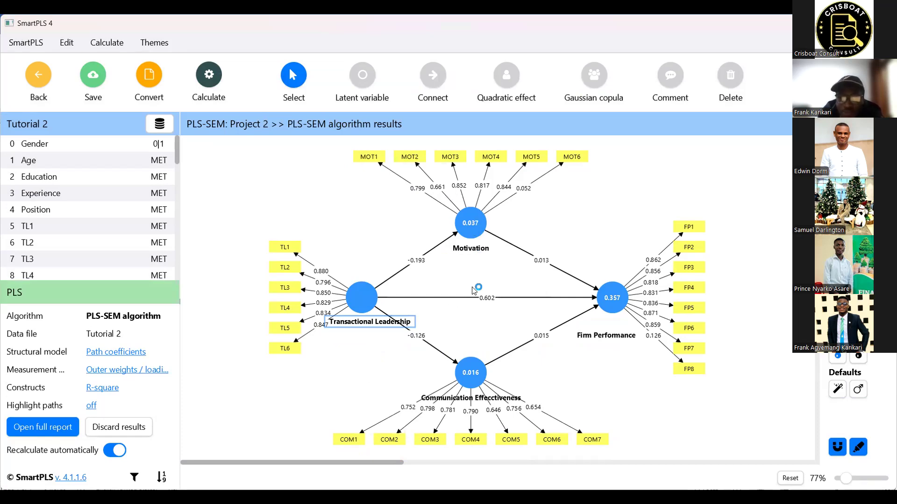
Step: Move the MOT6 indicator slightly to the right, apart from the other Motivation indicators
mouse_move(468, 269)
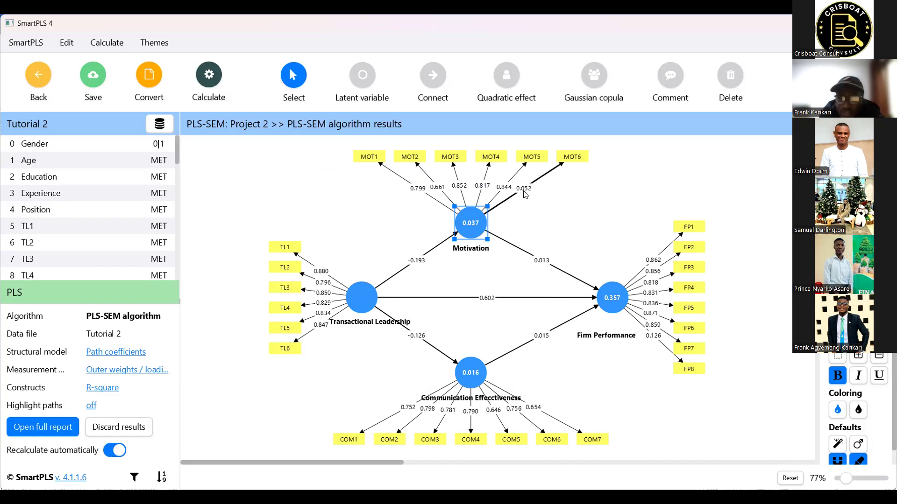
left_click(569, 161)
mouse_move(567, 157)
left_mouse_down()
mouse_move(587, 165)
mouse_move(581, 158)
left_mouse_up()
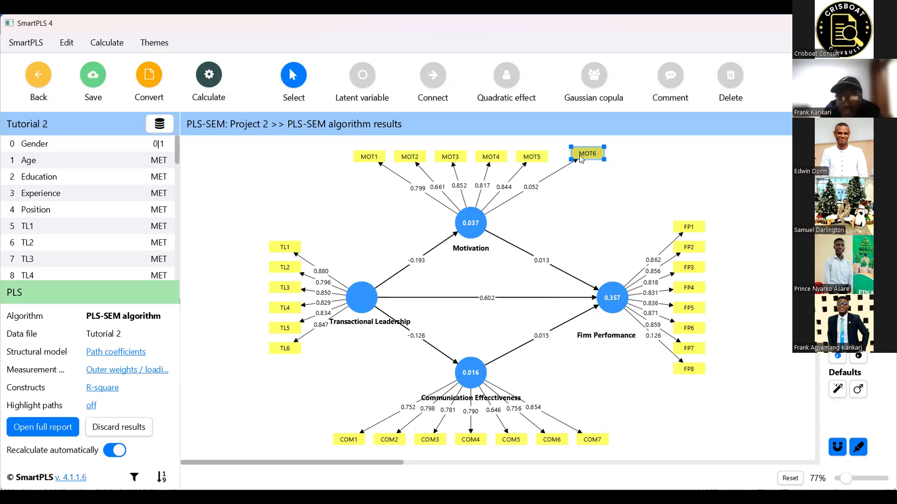
Step: Move the MOT6 and FP8 indicators outward, clearly apart from the other Motivation and Firm Performance indicators
left_click_drag(581, 158, 670, 163)
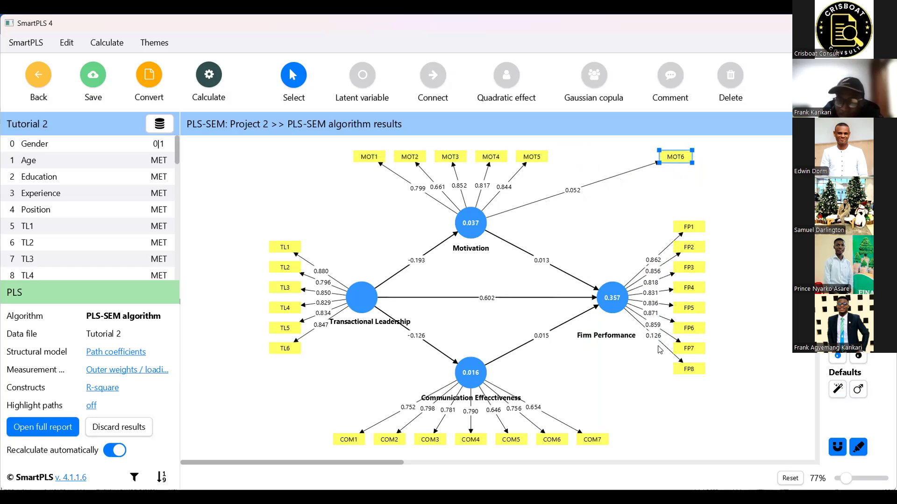
left_click_drag(691, 372, 717, 424)
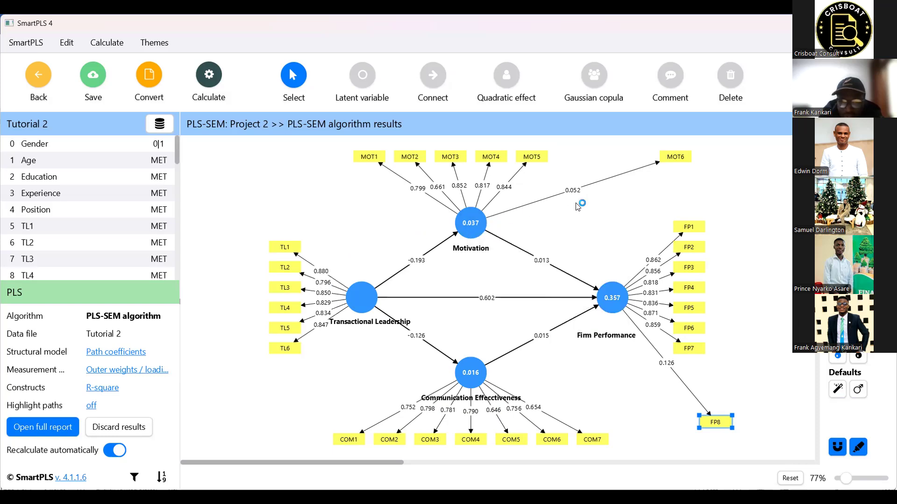
Step: Check Motivation's reliability results, delete its MOT6 indicator, and turn automatic recalculation back on
mouse_move(470, 232)
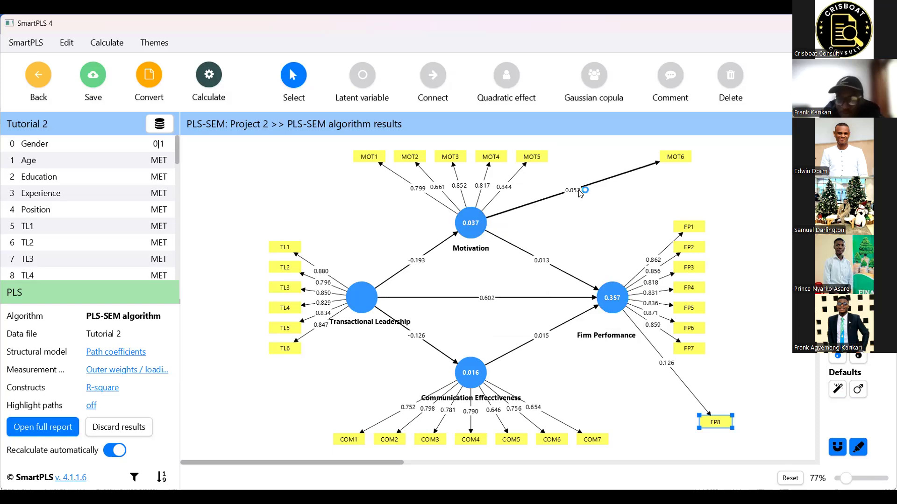
mouse_move(478, 236)
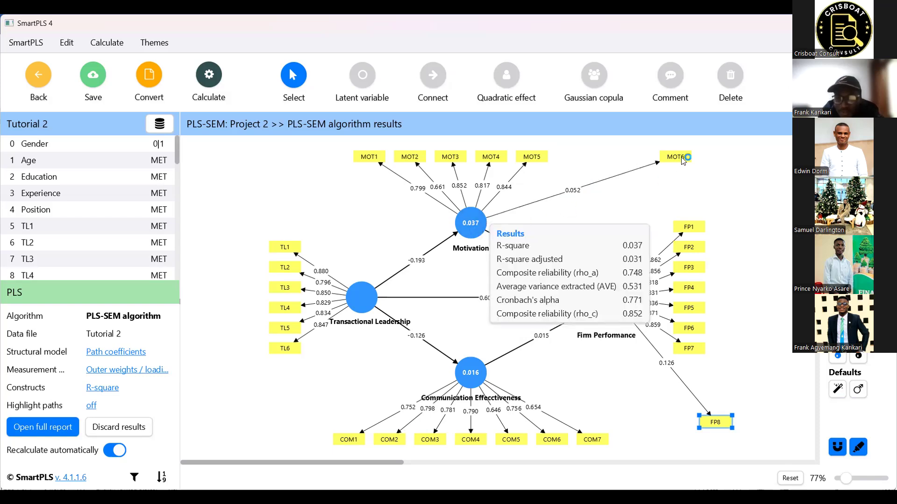
left_click(732, 78)
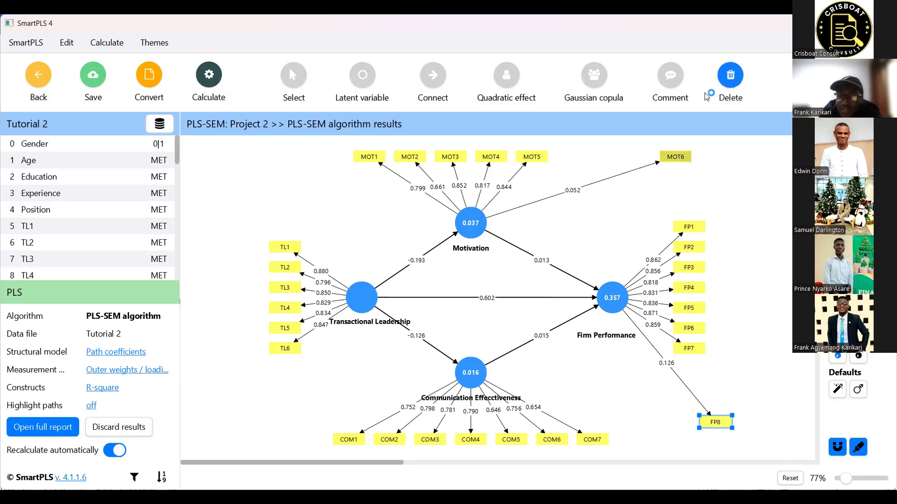
left_click(675, 154)
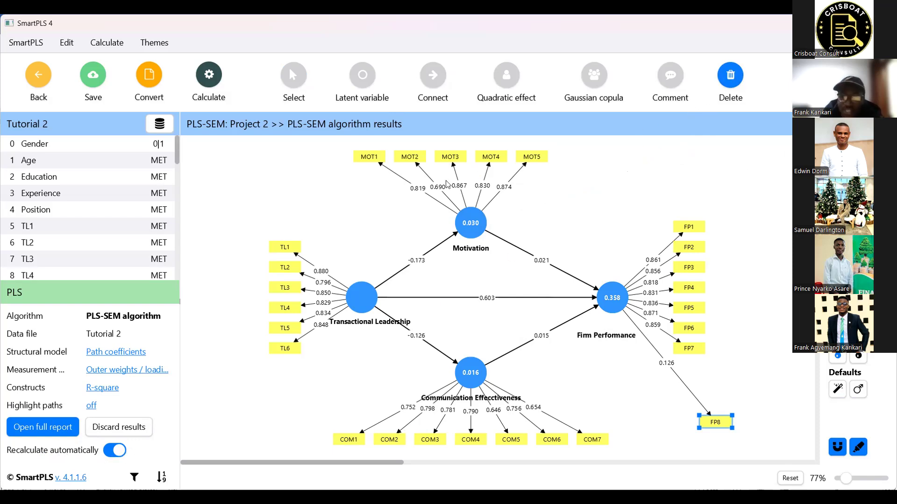
key("ctrl+z")
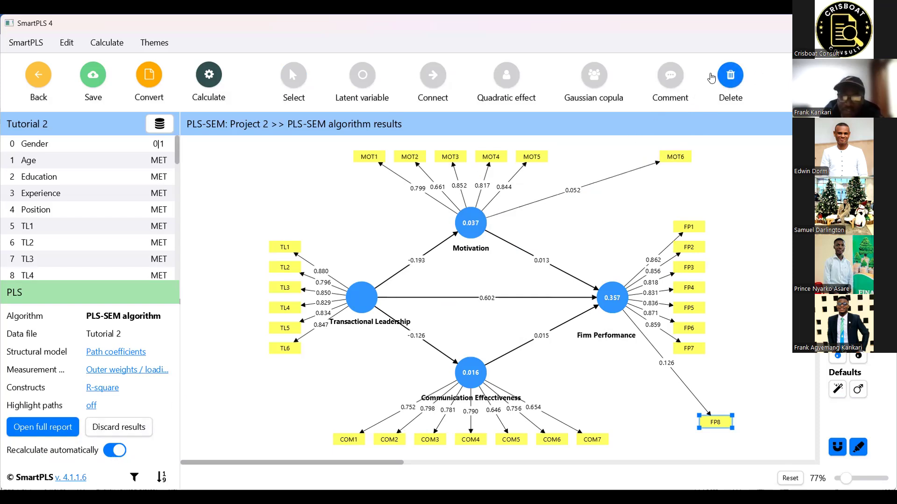
key("ctrl+z")
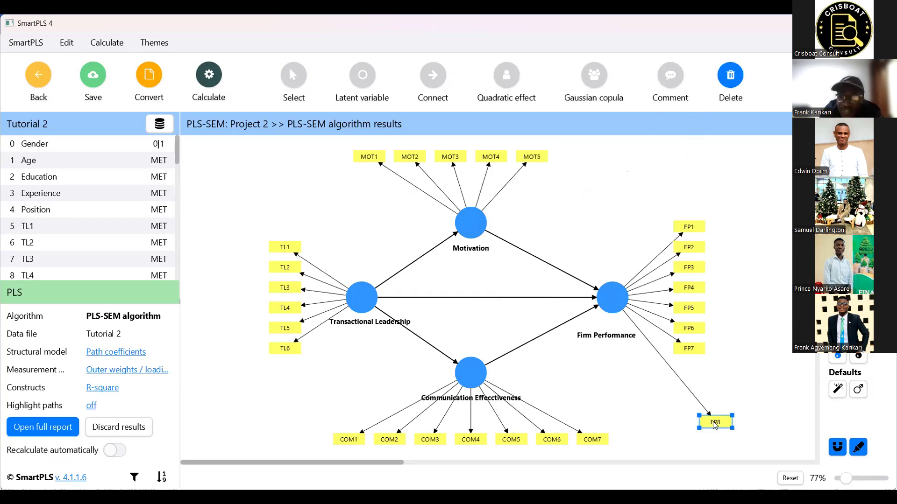
left_click(114, 451)
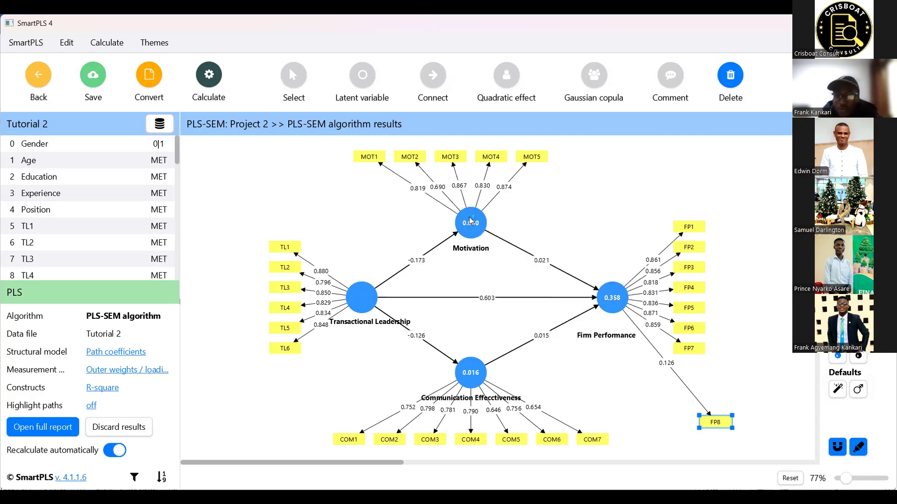
Step: Try deleting the MOT2 indicator, comparing Motivation's results with and without it, and undo the deletion
left_click(415, 158)
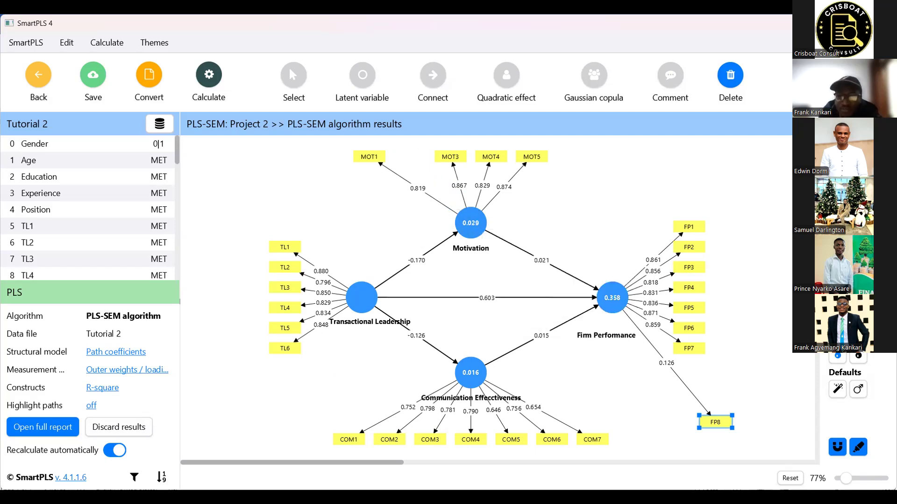
key("ctrl+z")
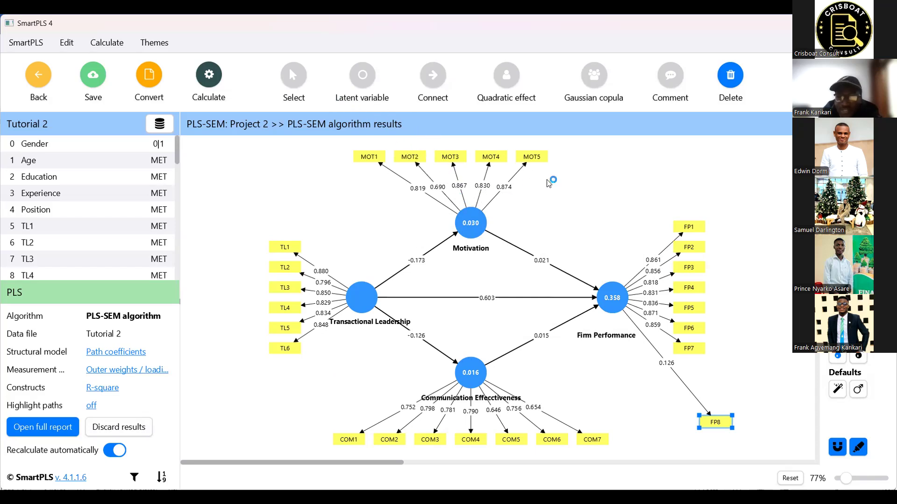
mouse_move(598, 293)
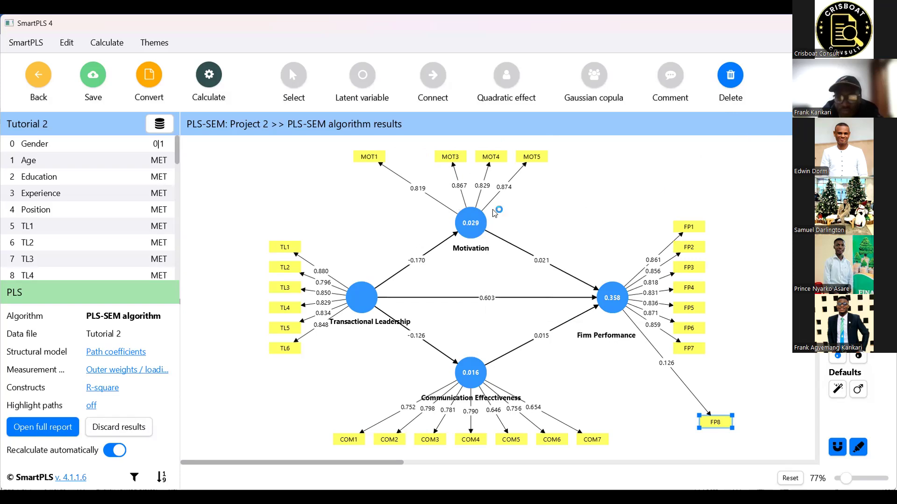
key("ctrl+z")
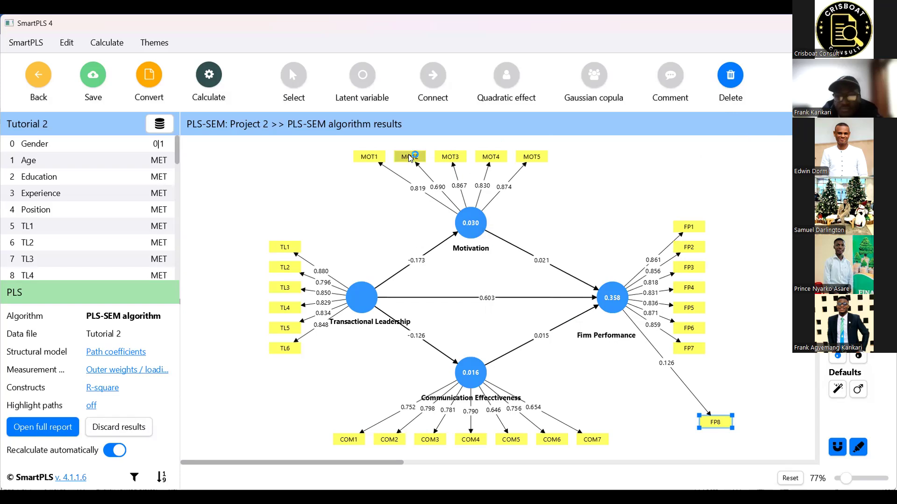
key("ctrl+y")
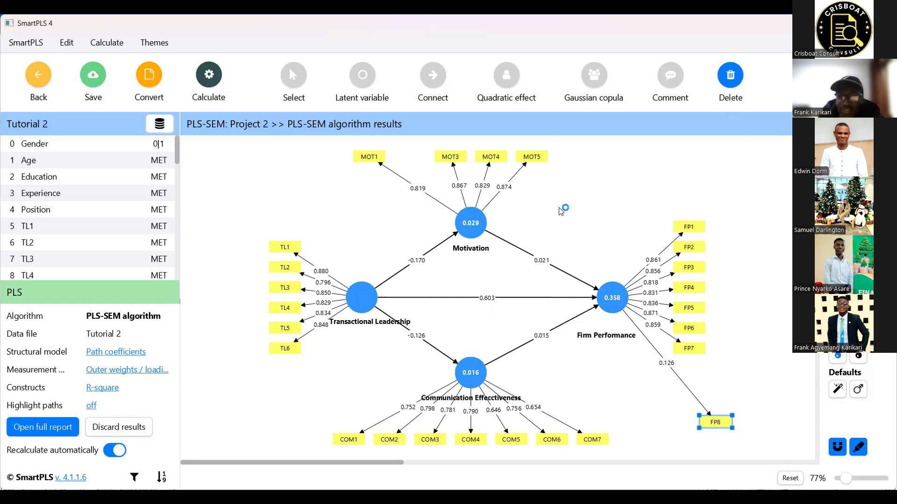
key("ctrl+z")
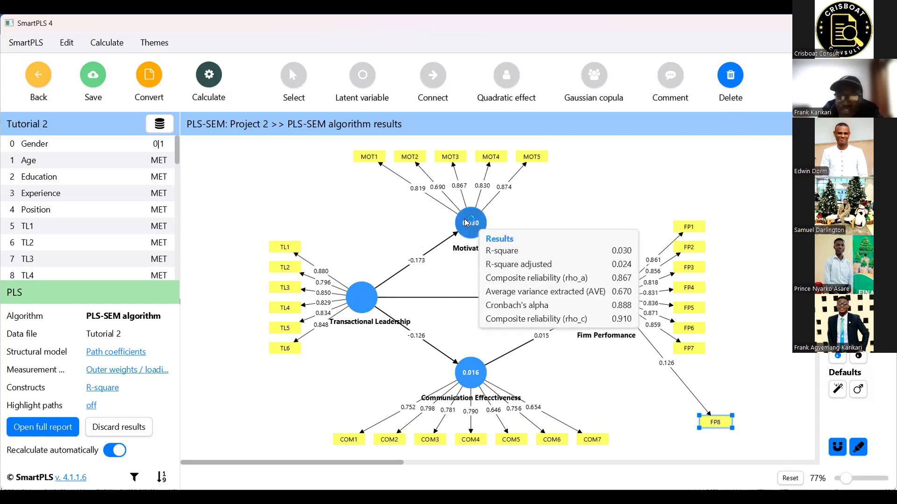
mouse_move(365, 310)
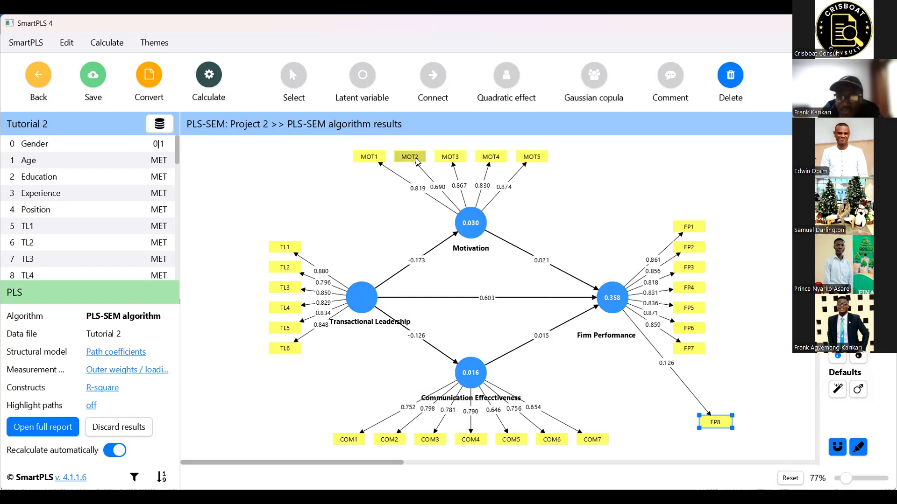
key("Delete")
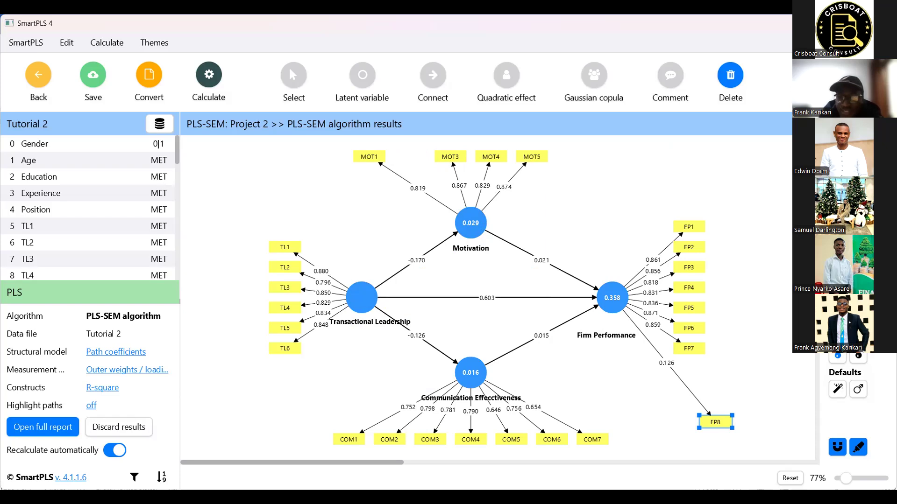
key("ctrl+z")
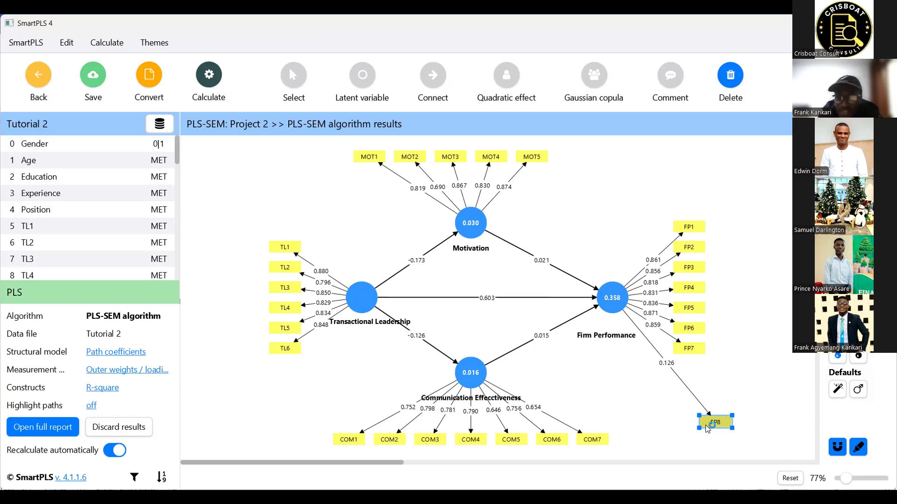
Step: Delete the FP8 indicator from Firm Performance and check the reliability results of Communication Effecctiveness
key("Delete")
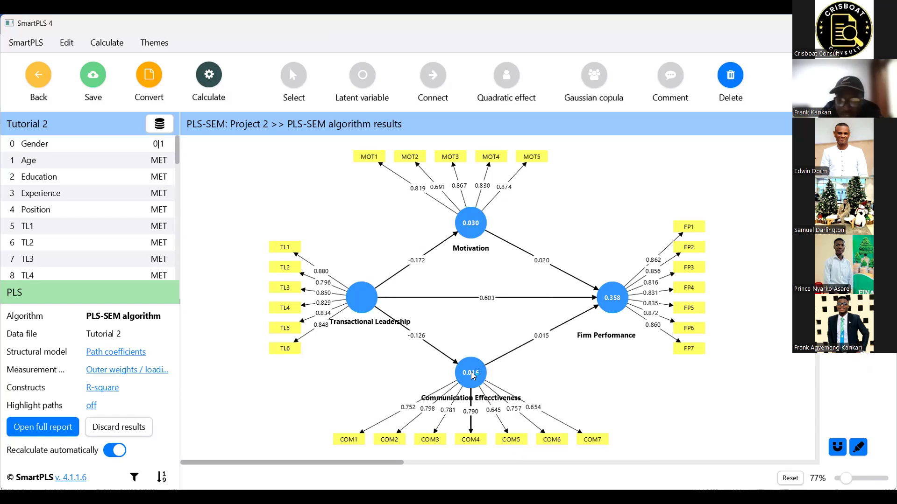
mouse_move(472, 376)
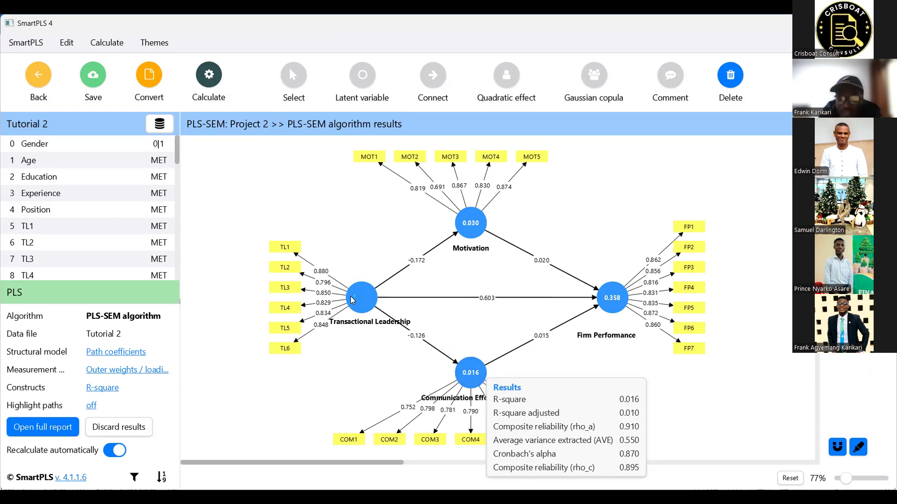
mouse_move(352, 300)
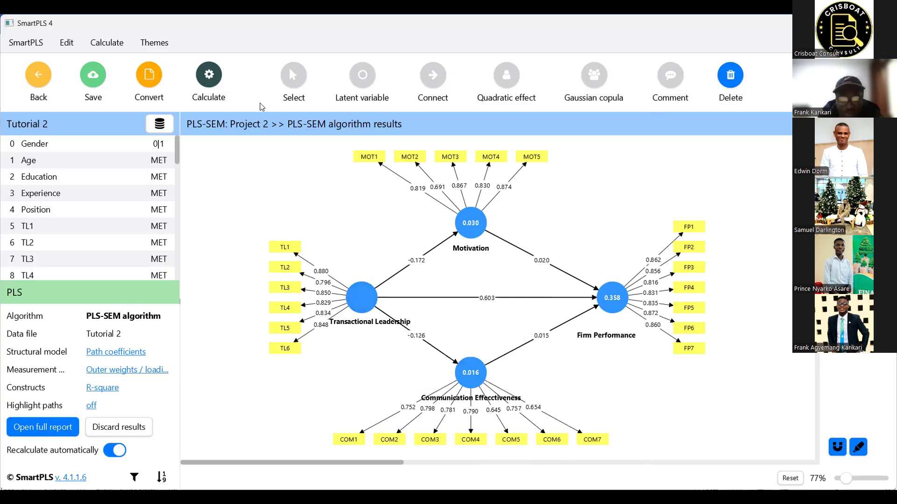
Step: Realign the remaining indicators of Motivation and Firm Performance so they are centred on their constructs
left_click(288, 66)
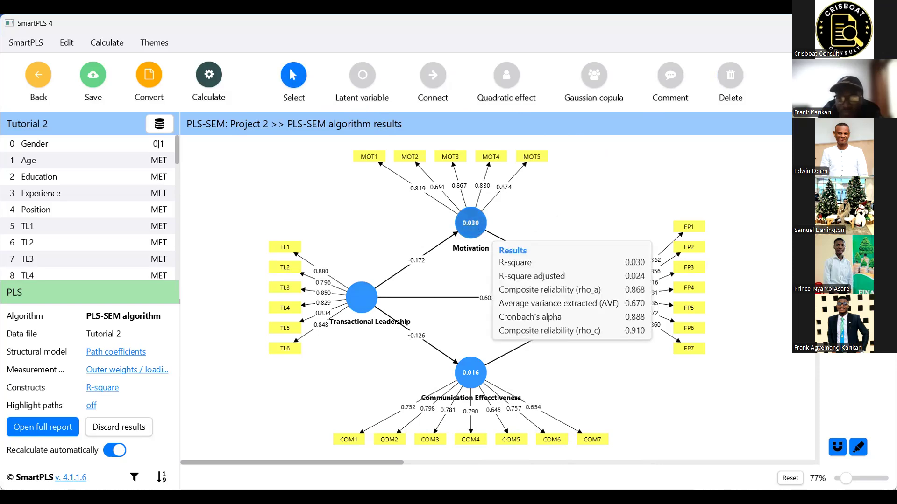
left_click(471, 223)
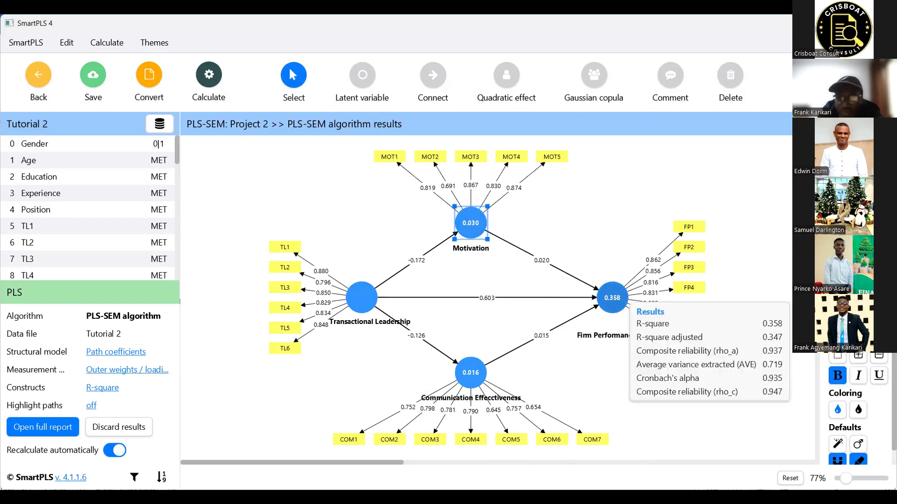
left_click(612, 297)
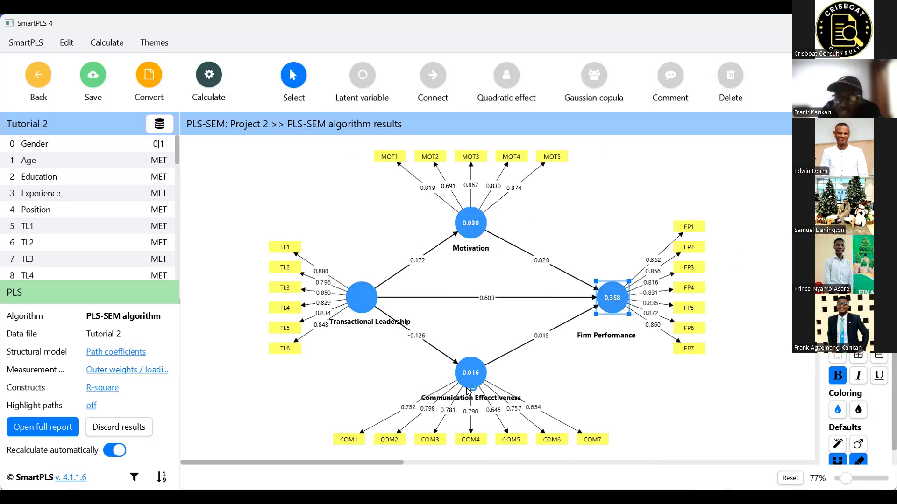
left_click(858, 219)
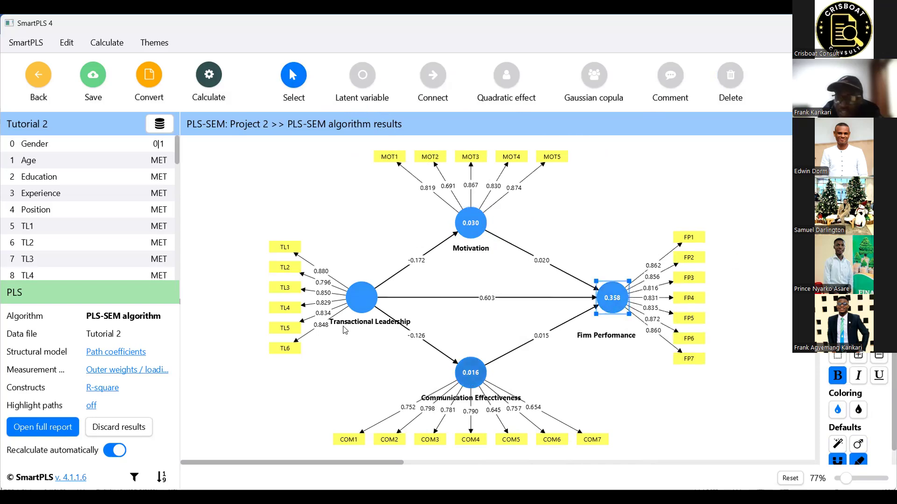
left_click(470, 373)
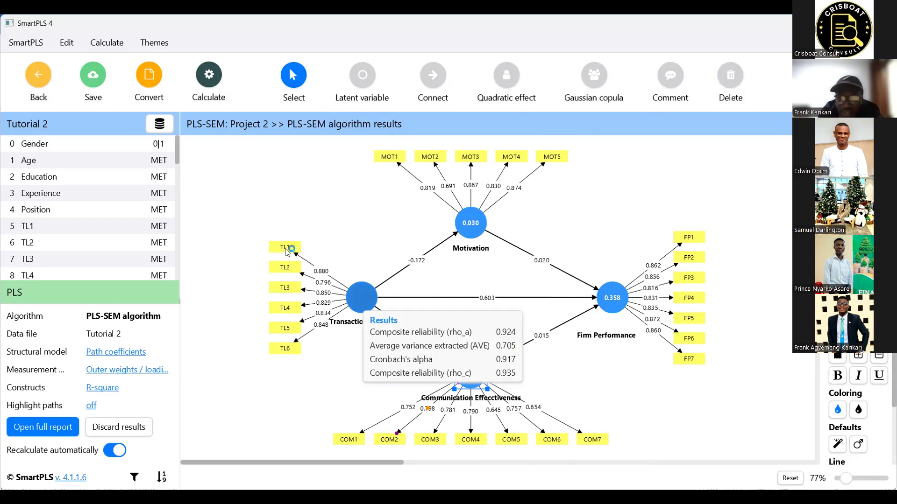
Step: Try repositioning individual Transactional Leadership indicators by hand, and undo the moves
mouse_move(286, 252)
left_mouse_down()
mouse_move(290, 213)
mouse_move(283, 263)
mouse_move(283, 243)
left_mouse_up()
left_click_drag(286, 288, 283, 328)
key("ctrl+z")
key("ctrl+z")
key("ctrl+z")
key("ctrl+z")
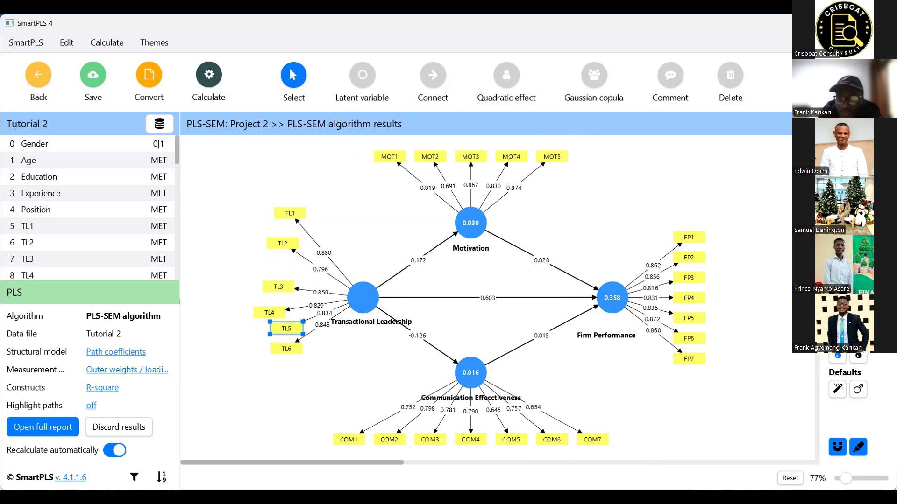
key("ctrl+z")
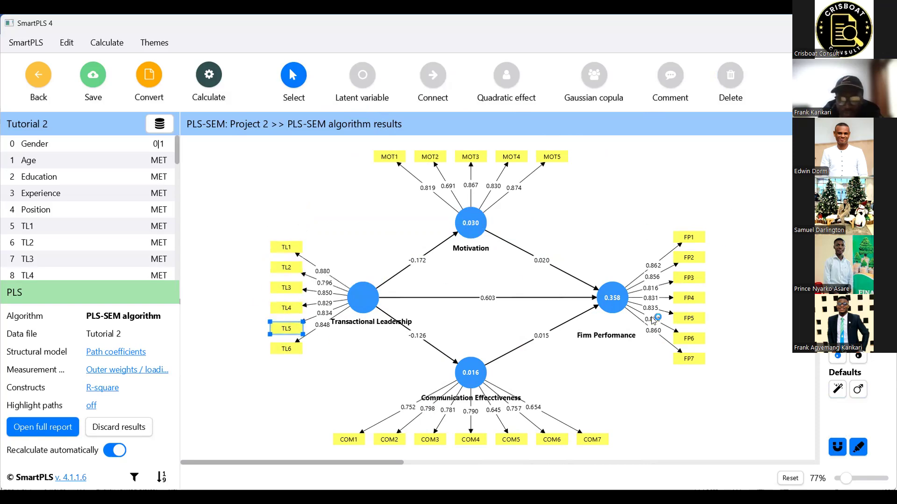
Step: Open the full PLS-SEM report and examine the path coefficients and the list of total indirect effects
left_click(44, 424)
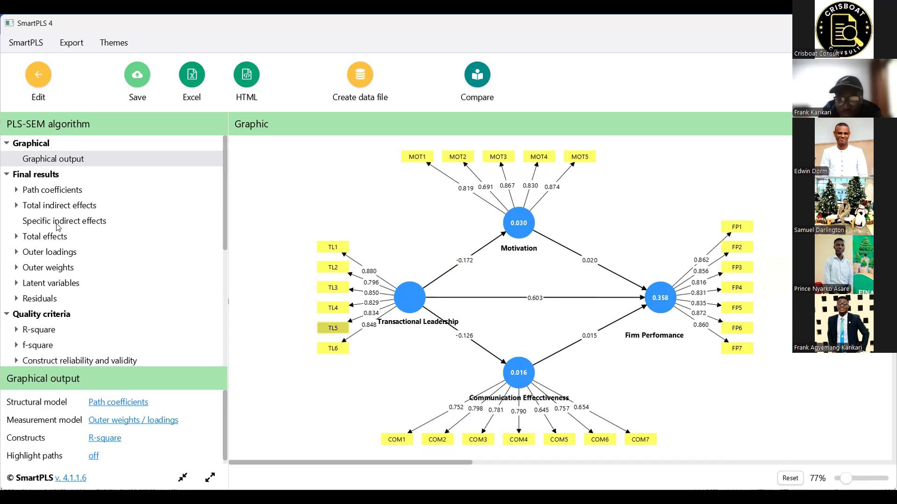
left_click(54, 190)
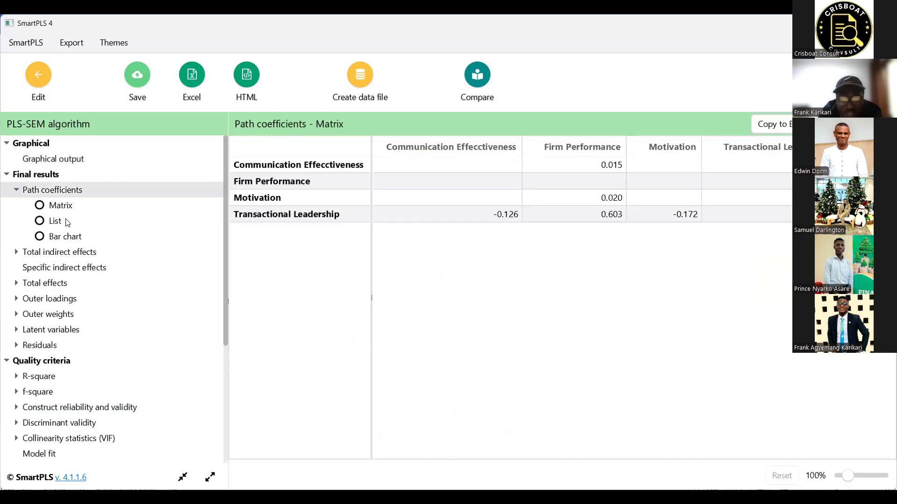
left_click(82, 222)
left_click(73, 255)
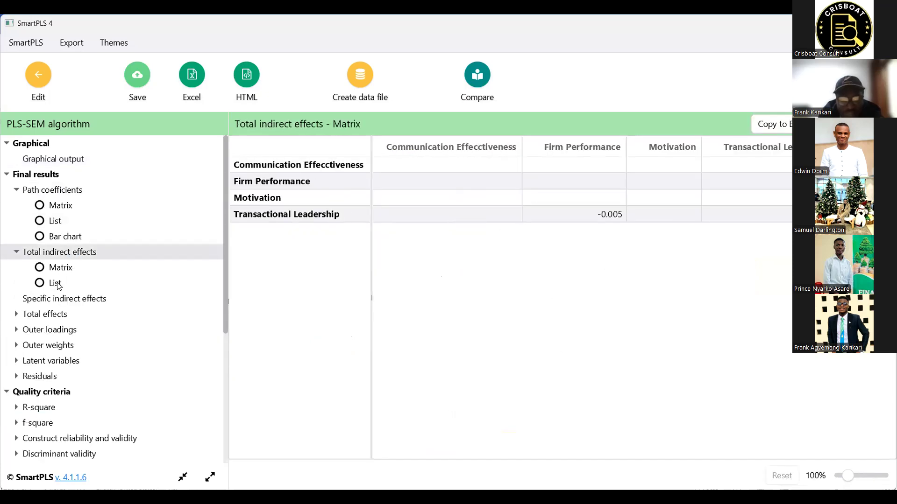
left_click(66, 282)
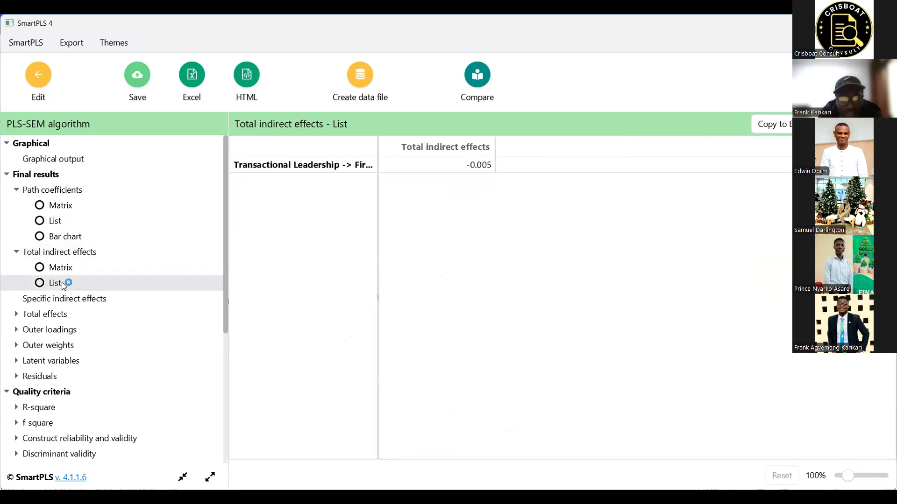
Step: Examine the specific indirect effects and the total effects matrix in the report
scroll(63, 241, "down", 4)
scroll(64, 234, "up", 2)
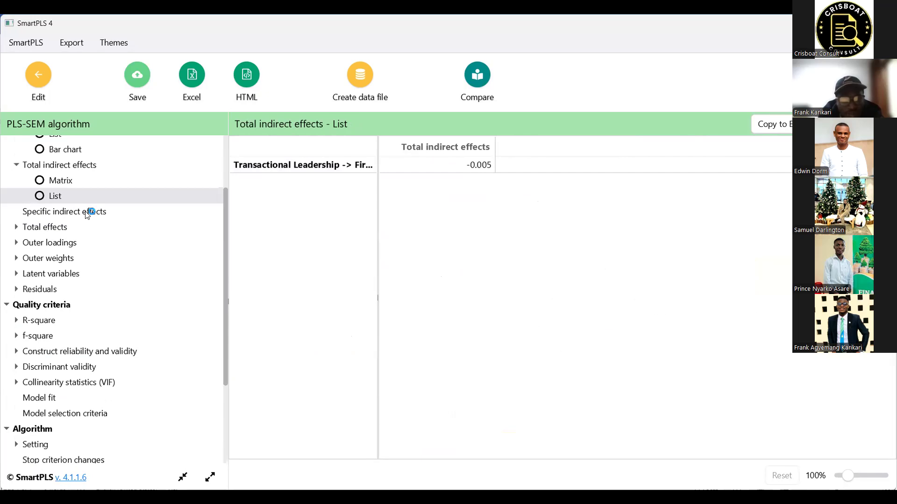
left_click(86, 213)
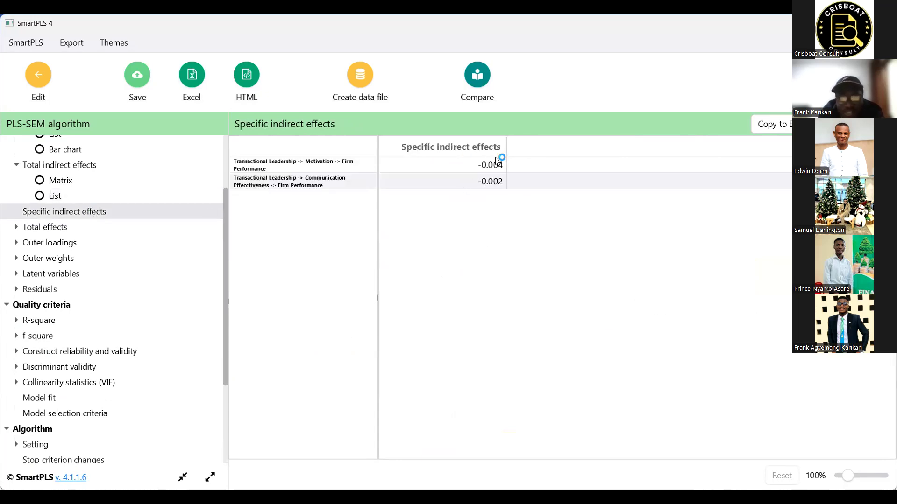
left_click(40, 228)
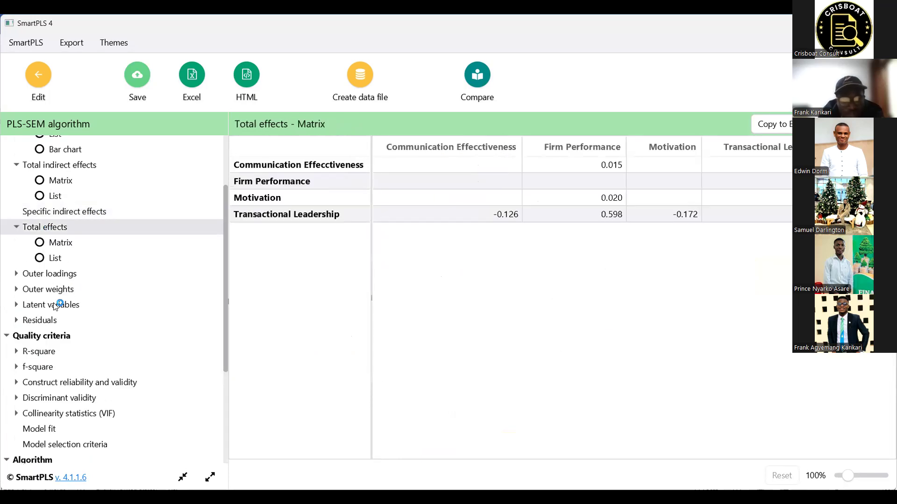
Step: Examine the outer loadings matrix for all indicators of the four constructs
left_click(56, 276)
scroll(392, 288, "down", 5)
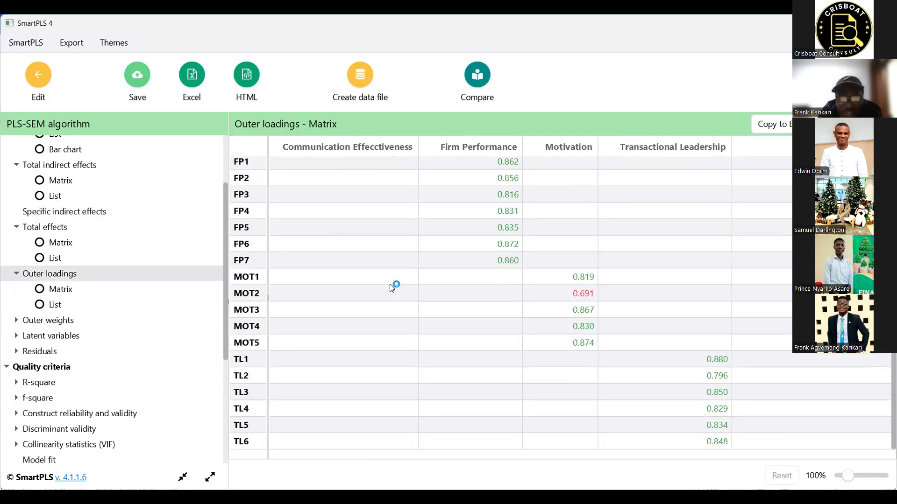
scroll(400, 300, "up", 5)
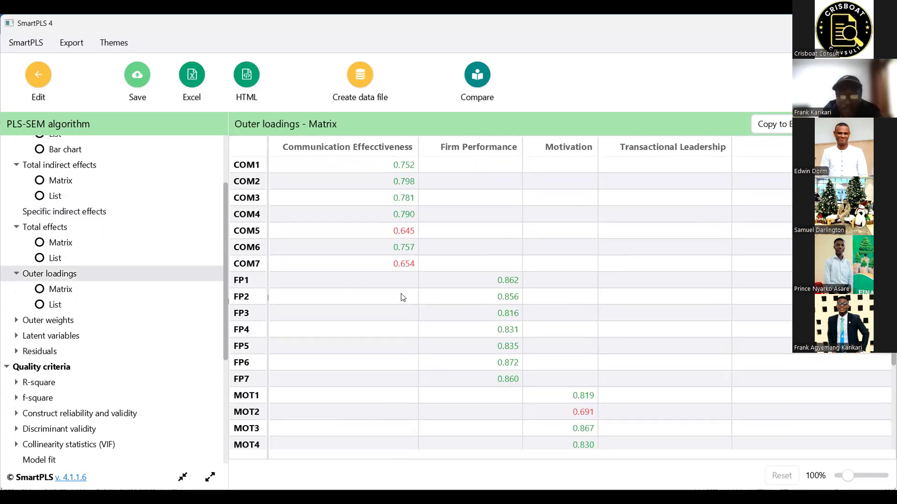
scroll(591, 308, "down", 3)
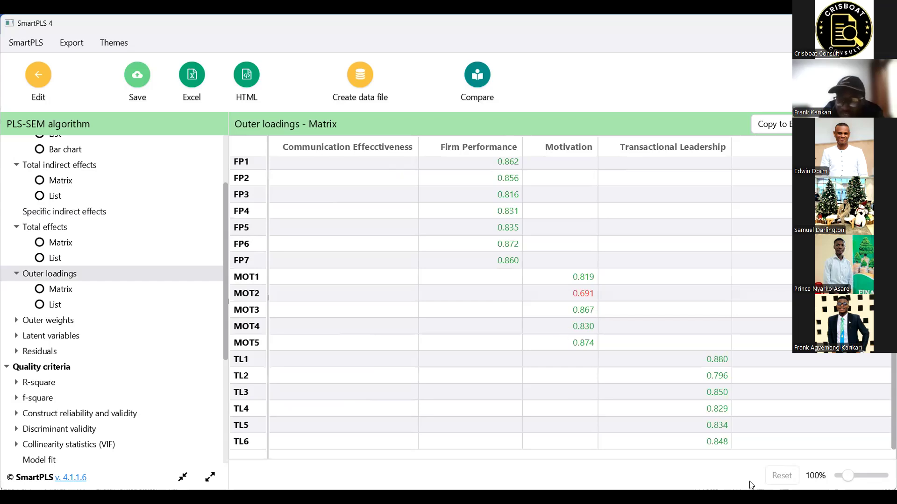
scroll(595, 348, "up", 3)
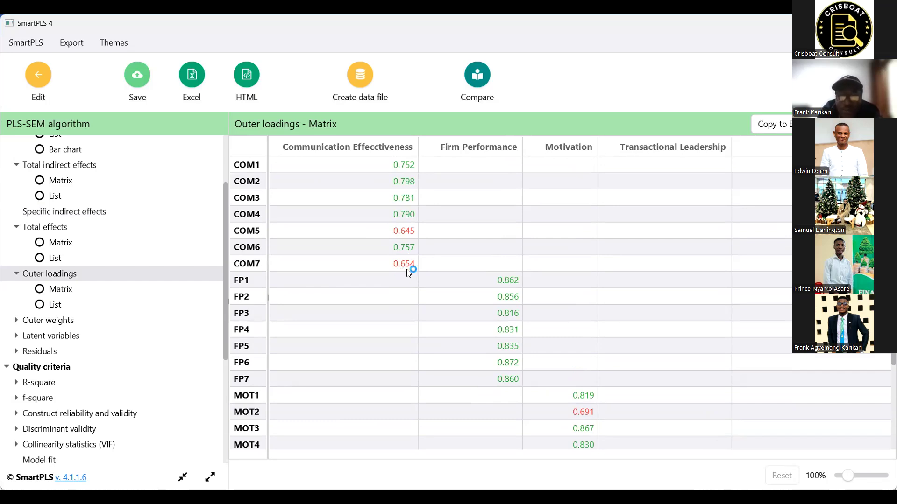
Step: Examine the construct reliability and validity overview, from Cronbach's alpha through to the average variance extracted
scroll(77, 320, "down", 3)
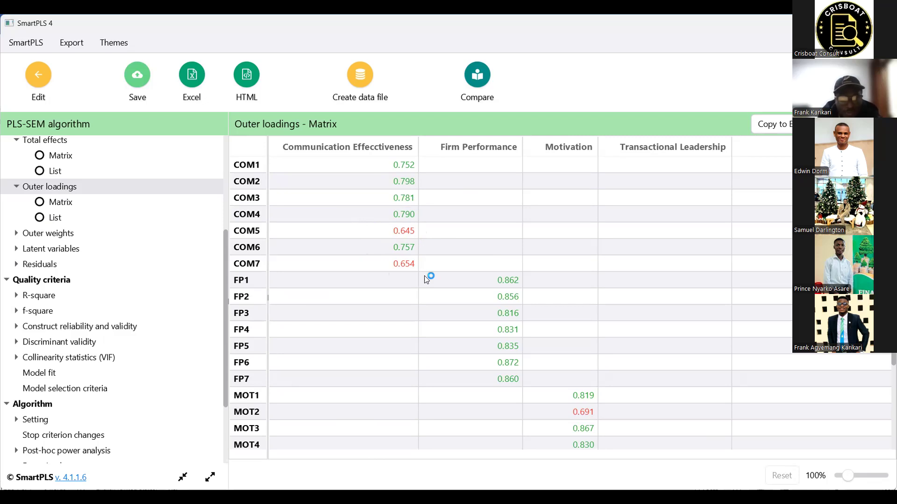
scroll(411, 296, "down", 3)
scroll(410, 297, "up", 3)
left_click(47, 330)
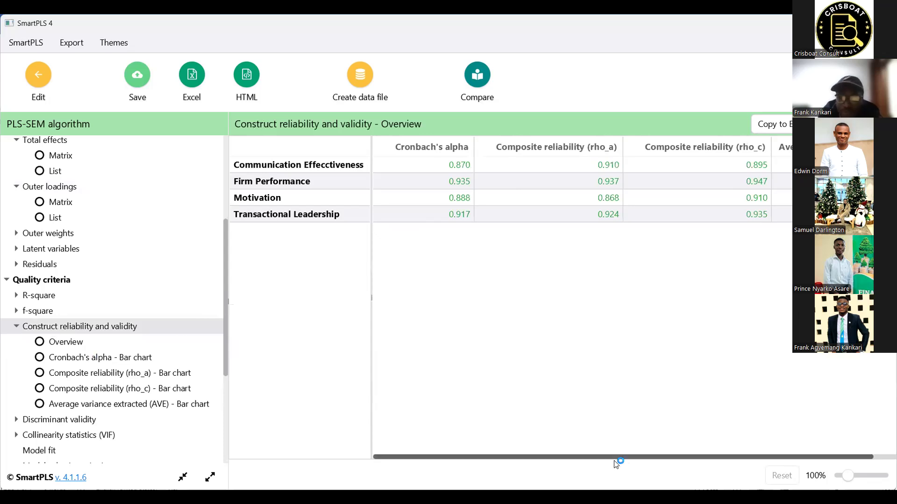
left_click_drag(619, 460, 652, 460)
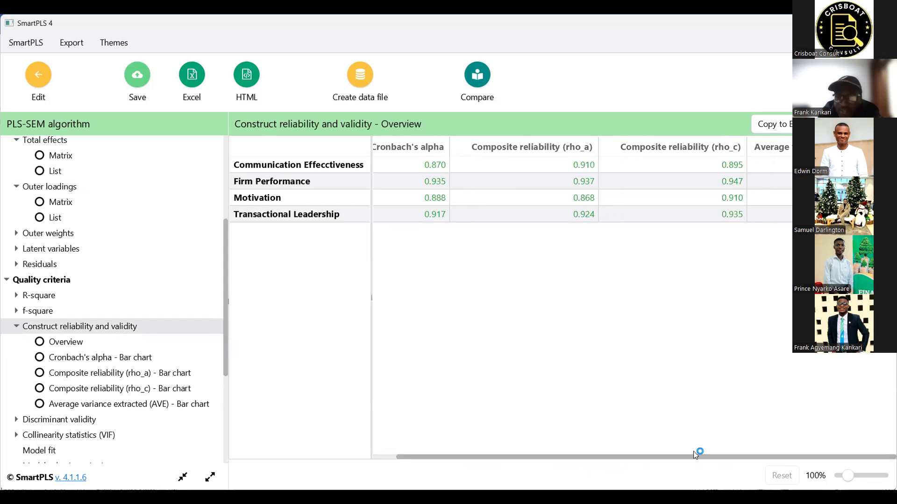
Step: Examine the R-square overview and the f-square matrix under the quality criteria
scroll(104, 389, "down", 3)
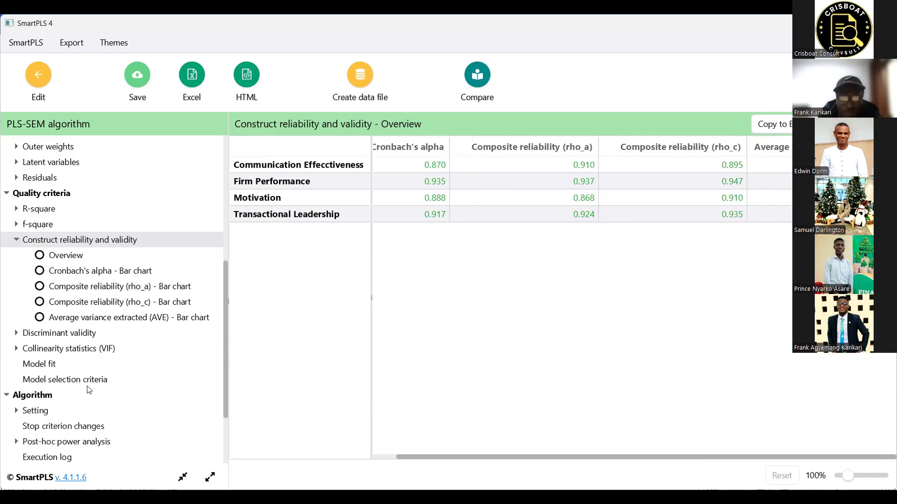
left_click(35, 209)
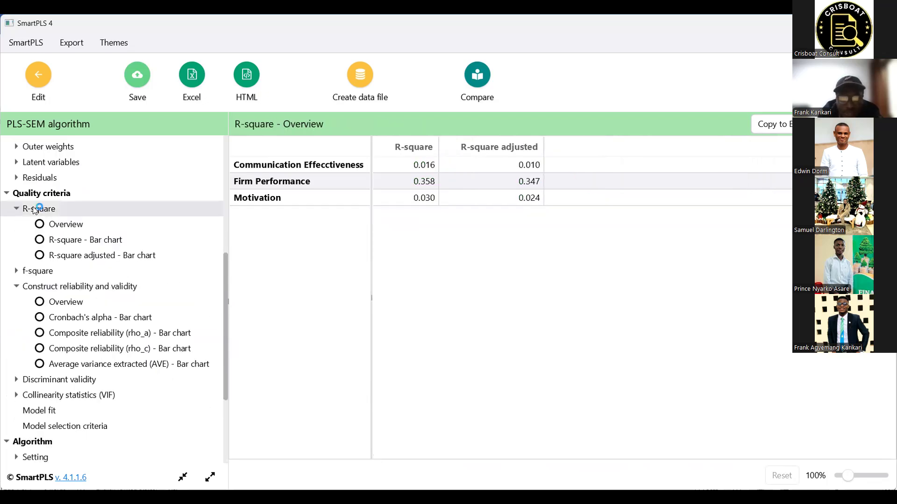
left_click(49, 275)
scroll(105, 313, "down", 3)
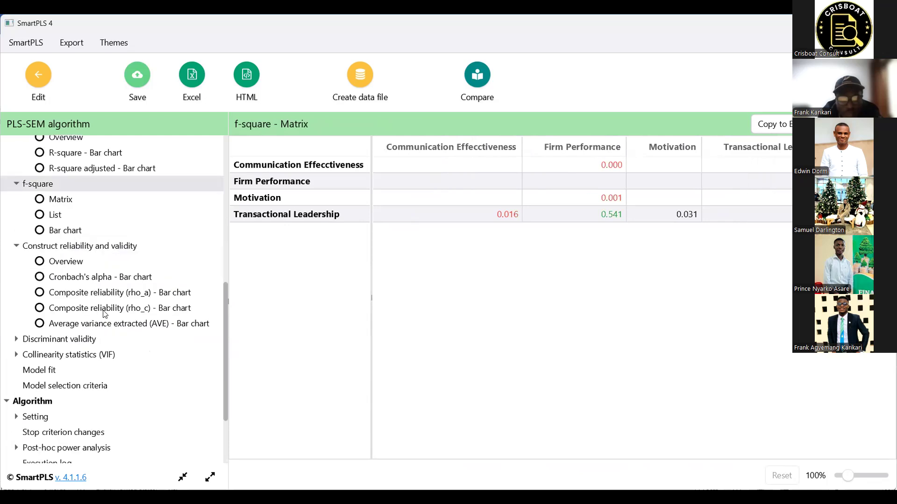
Step: Show the heterotrait-monotrait ratio (HTMT) matrix at 95% zoom and copy it for Excel
scroll(103, 314, "down", 3)
left_click(53, 239)
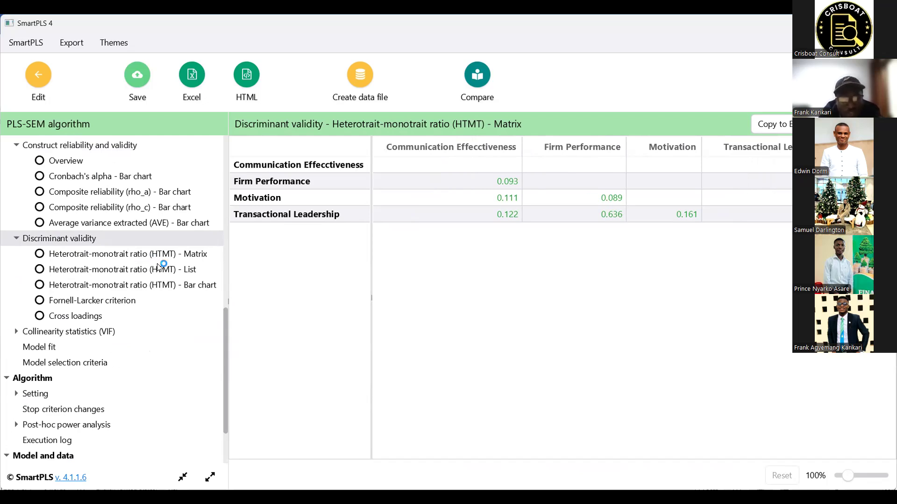
left_click(200, 255)
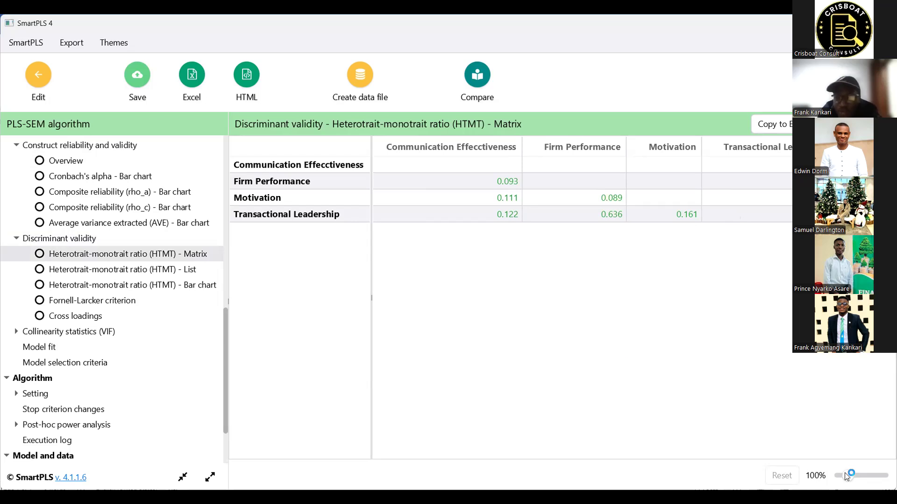
mouse_move(847, 476)
left_mouse_down()
mouse_move(838, 476)
mouse_move(847, 476)
left_mouse_up()
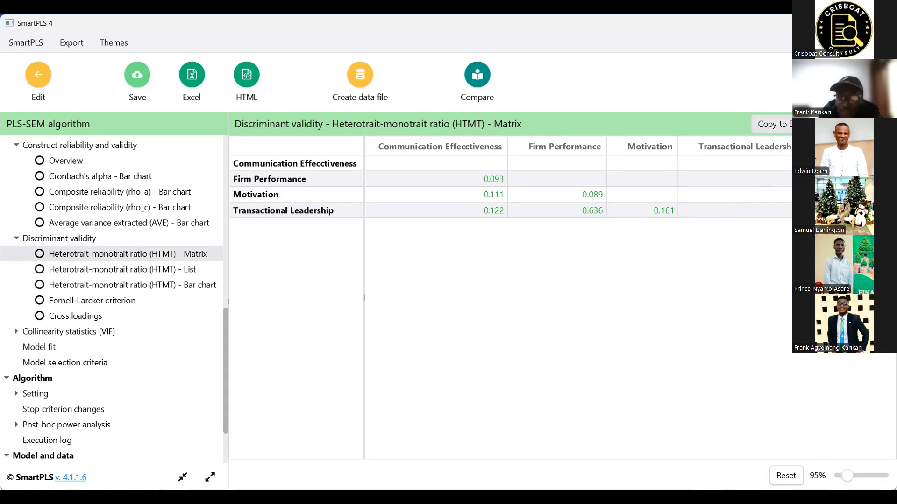
left_click(784, 129)
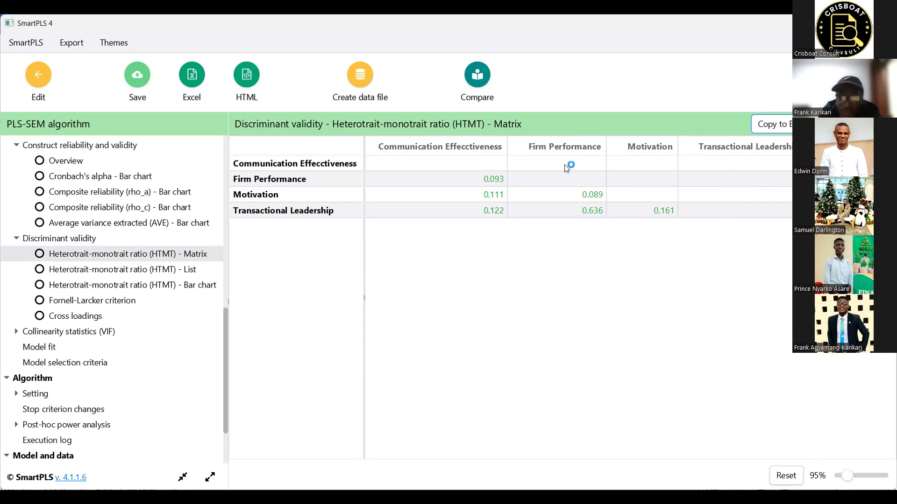
Step: Examine the outer model collinearity statistics (VIF) list for every indicator from COM1 to TL6
left_click(70, 332)
left_click(36, 346)
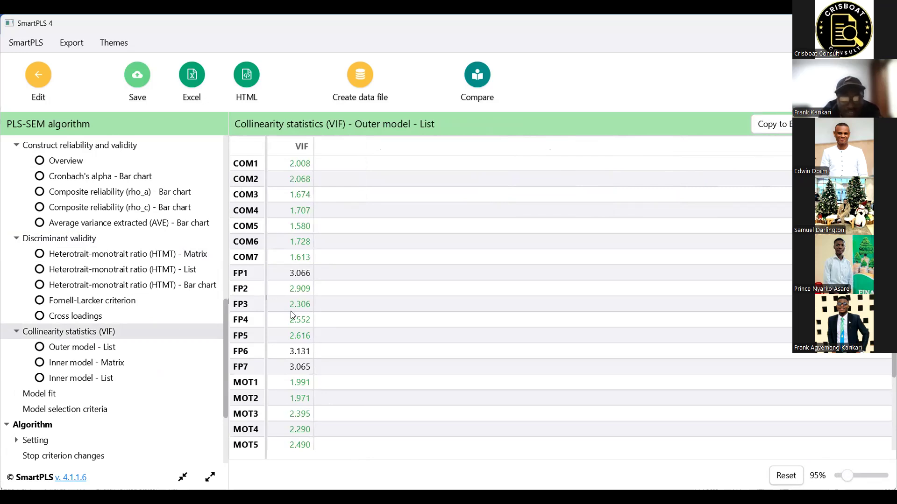
scroll(313, 323, "down", 2)
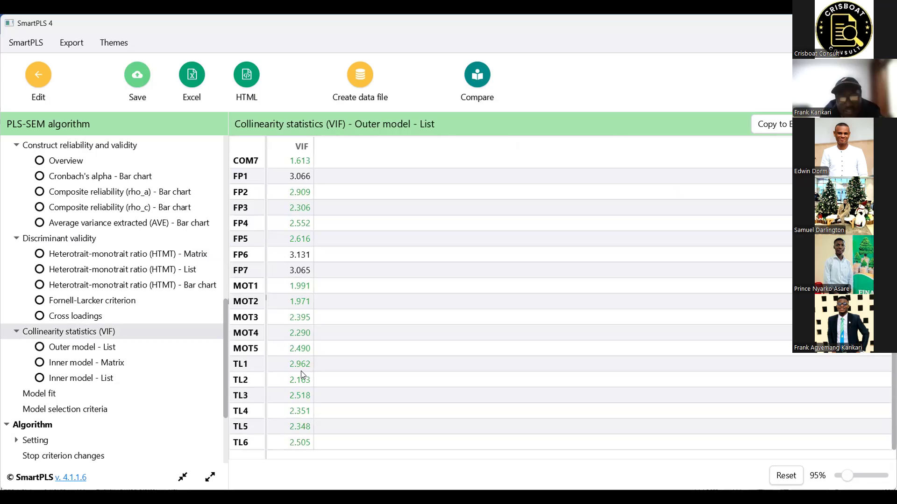
scroll(292, 371, "up", 2)
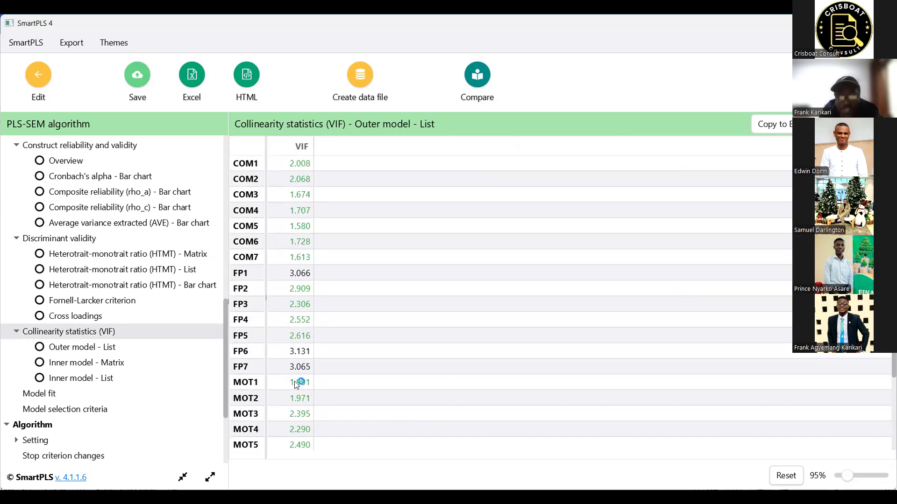
scroll(276, 383, "down", 2)
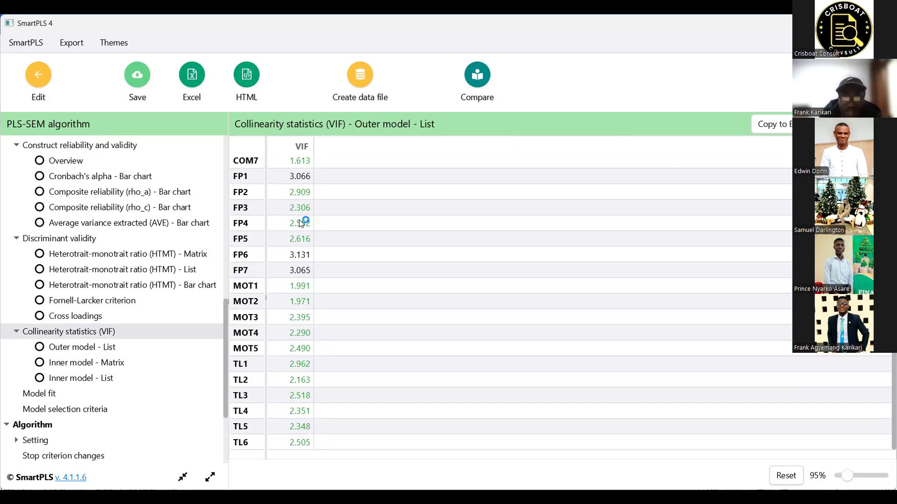
scroll(303, 224, "up", 2)
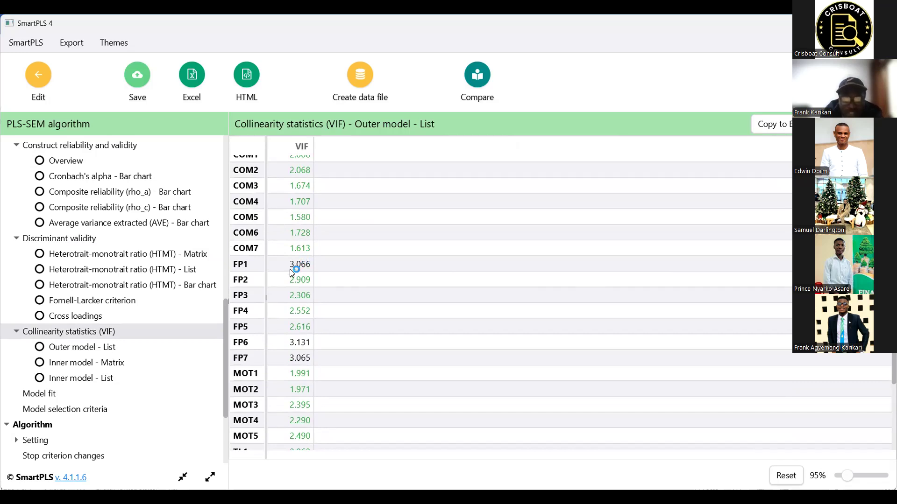
scroll(300, 279, "up", 1)
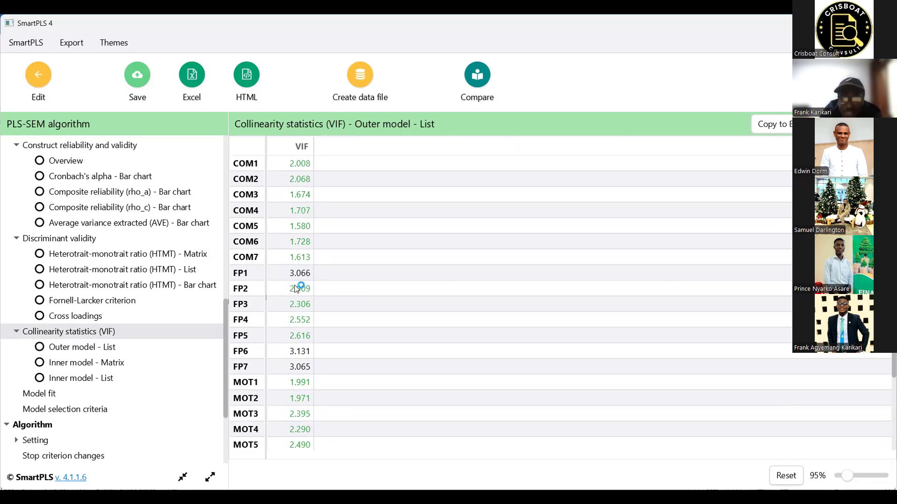
scroll(304, 319, "down", 2)
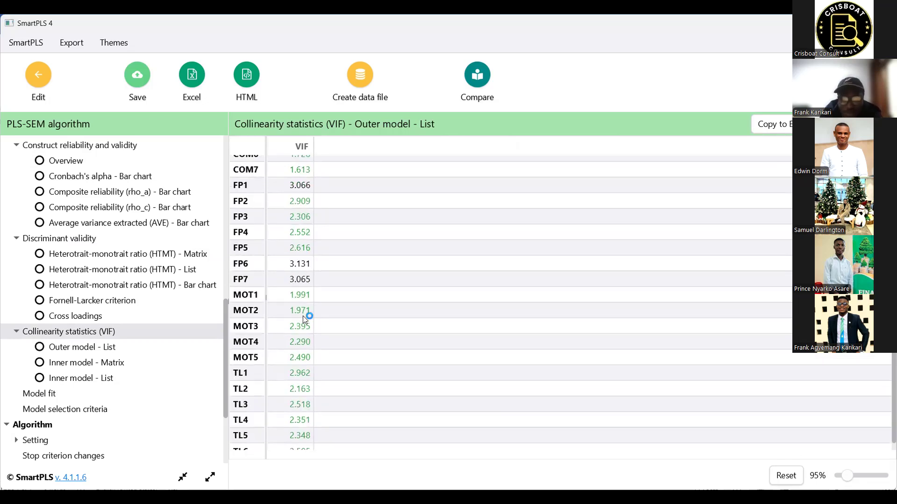
scroll(304, 321, "up", 2)
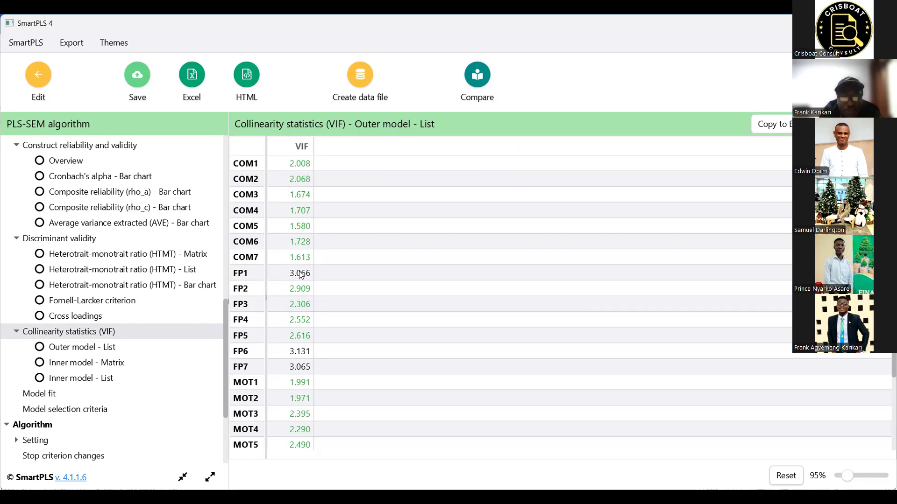
scroll(283, 306, "down", 3)
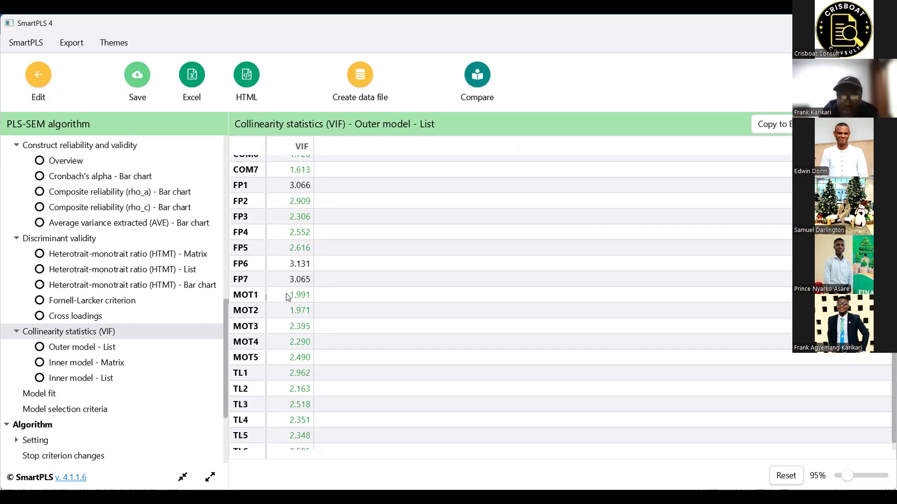
scroll(237, 269, "down", 1)
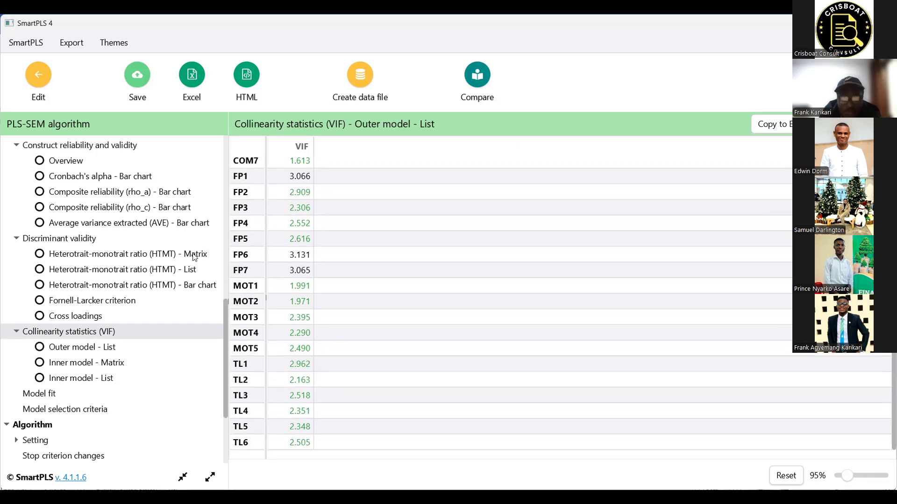
Step: Examine the Fornell-Larcker criterion matrix and compare it with the construct reliability and validity overview
left_click(110, 303)
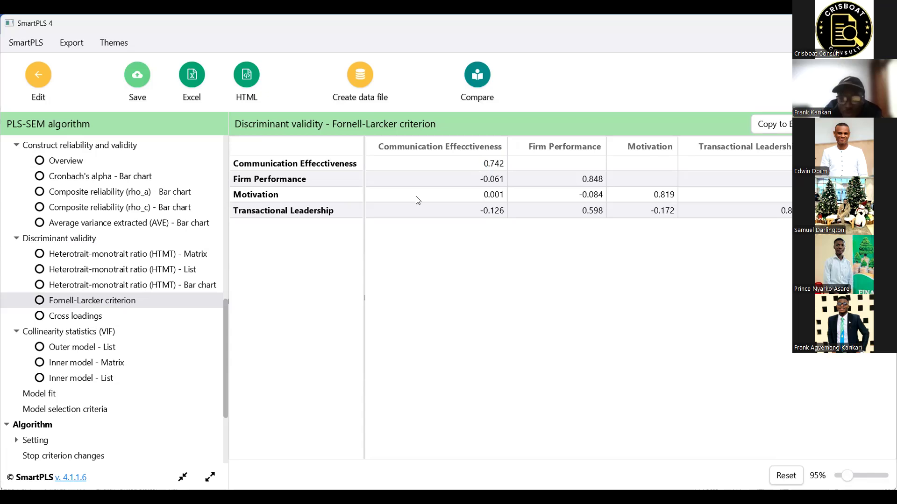
scroll(88, 264, "up", 3)
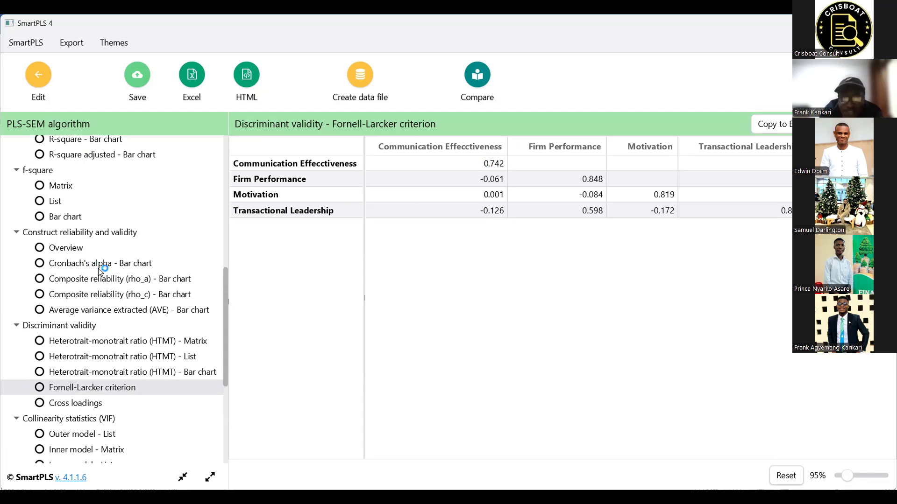
left_click(77, 251)
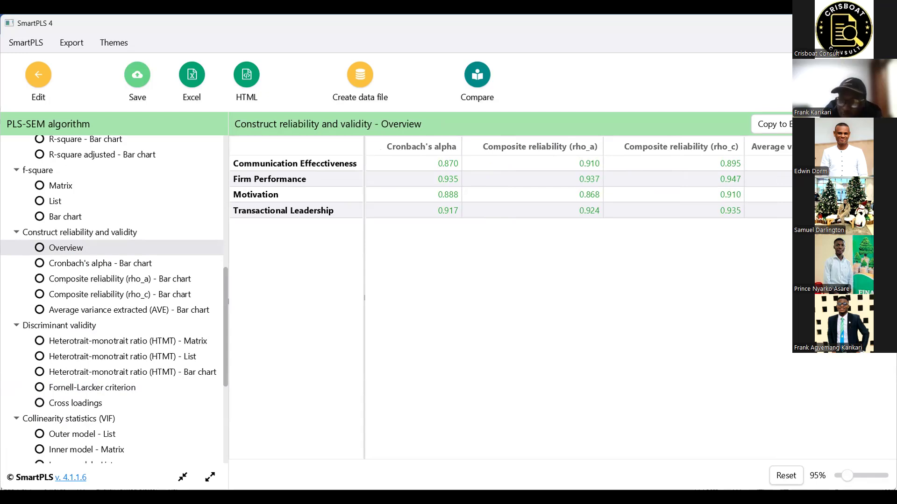
left_click(92, 388)
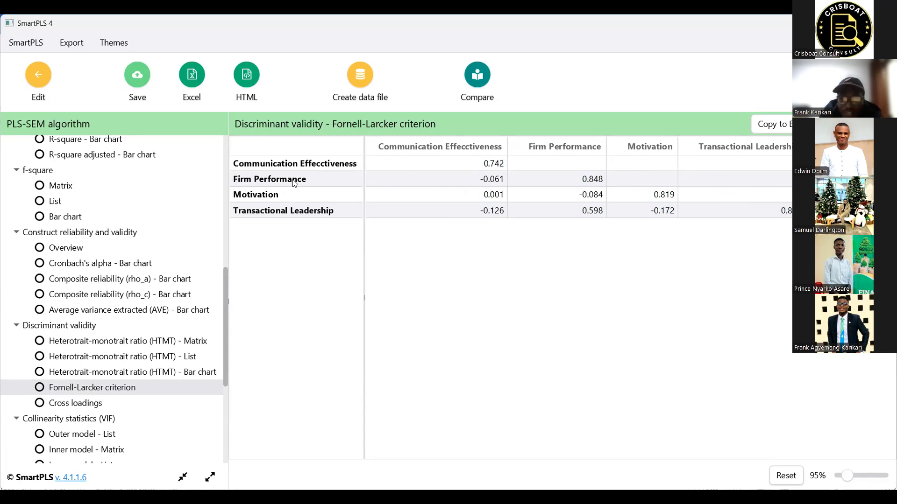
left_click(592, 180)
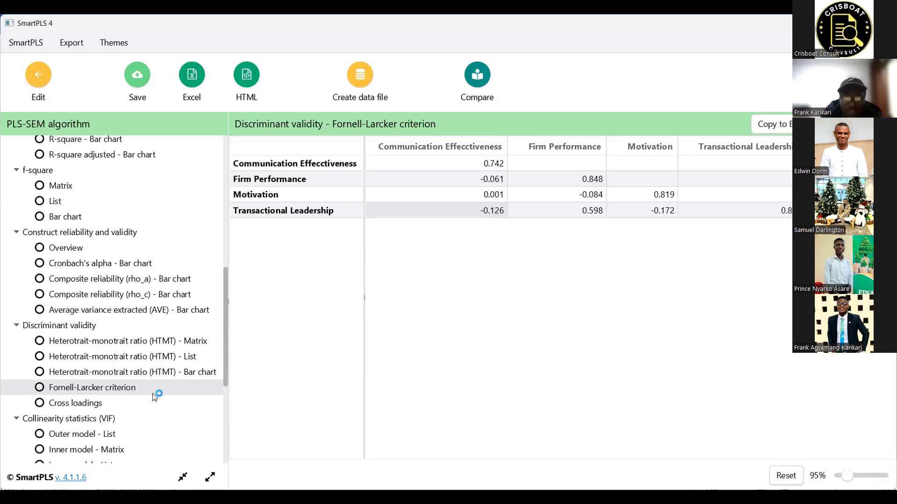
Step: Open the cross loadings table and highlight the Communication Effectiveness loadings of COM1 to COM7
left_click(108, 346)
left_click(89, 402)
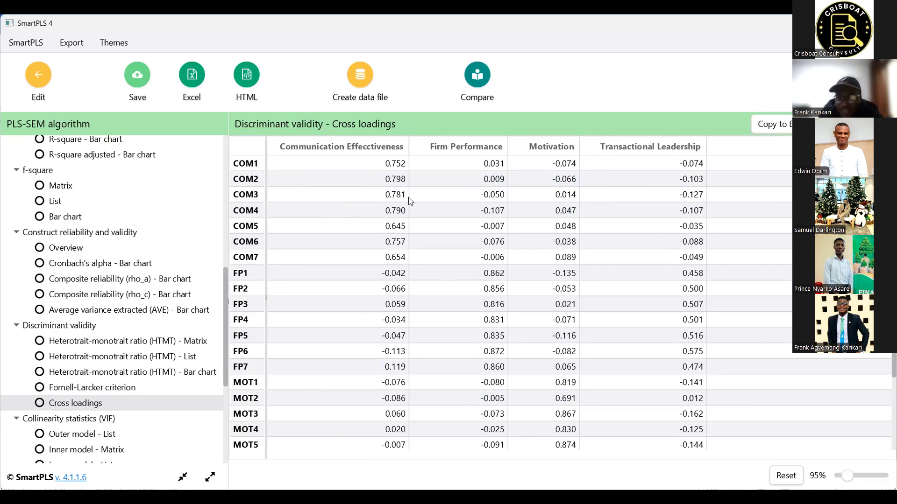
left_click_drag(374, 167, 328, 266)
left_click_drag(329, 233, 340, 260)
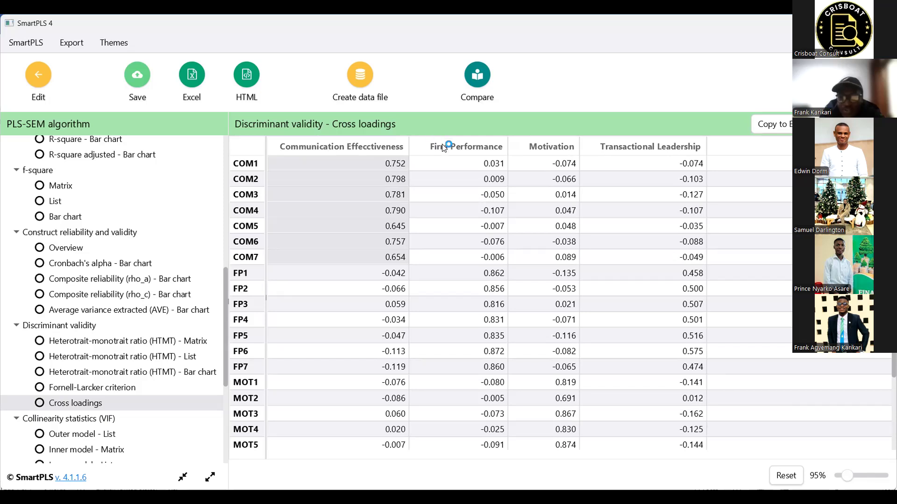
Step: Sort the cross loadings table by Firm Performance in descending order
left_click(463, 147)
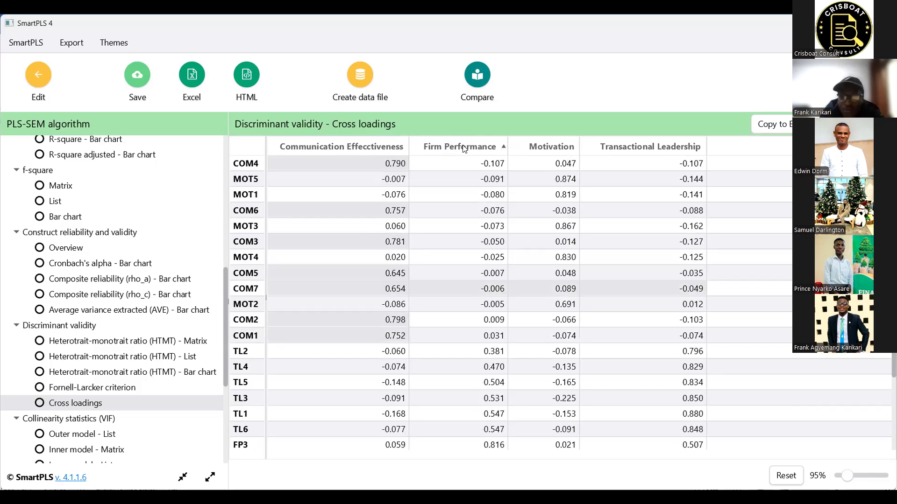
left_click(464, 146)
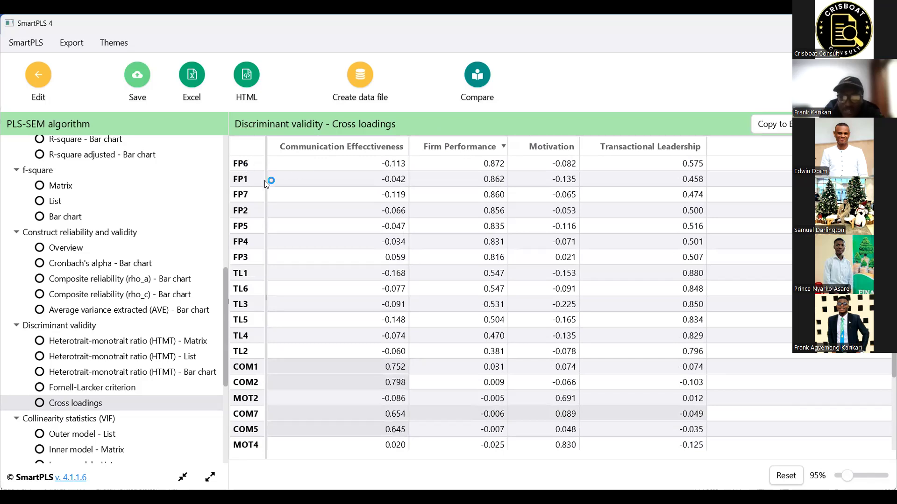
left_click(475, 148)
left_click(471, 149)
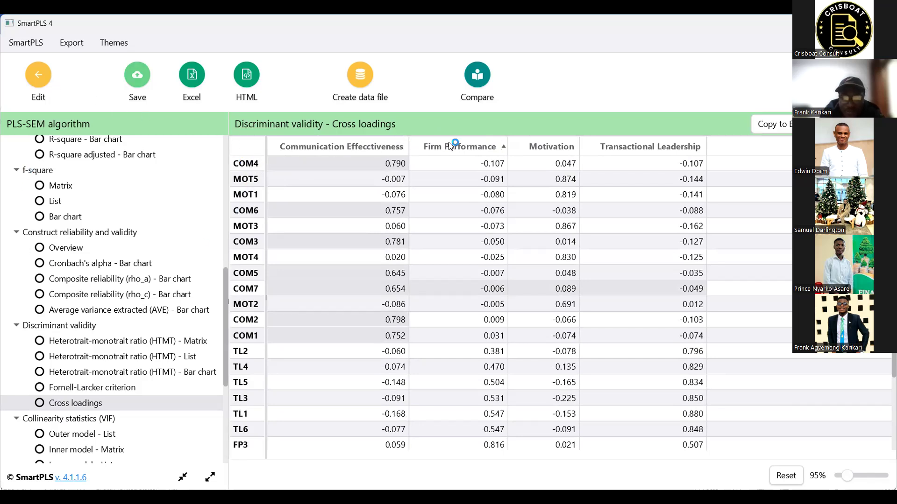
left_click(486, 149)
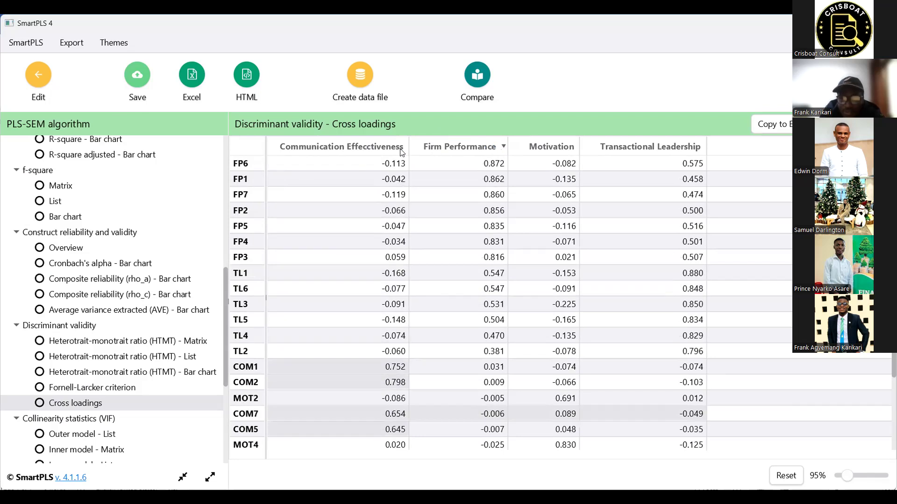
Step: Sort the cross loadings table by Communication Effecctiveness in descending order and compare the COM indicators with the other indicators
left_click(383, 149)
left_click(384, 149)
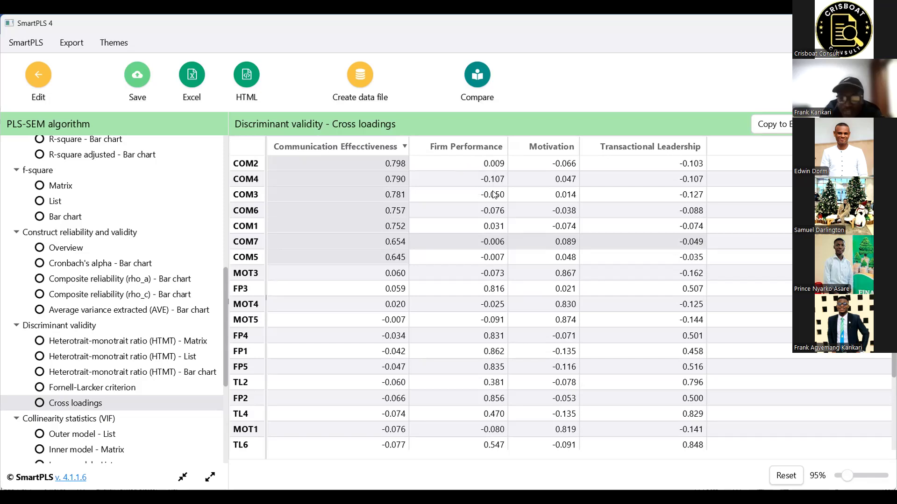
scroll(612, 212, "down", 2)
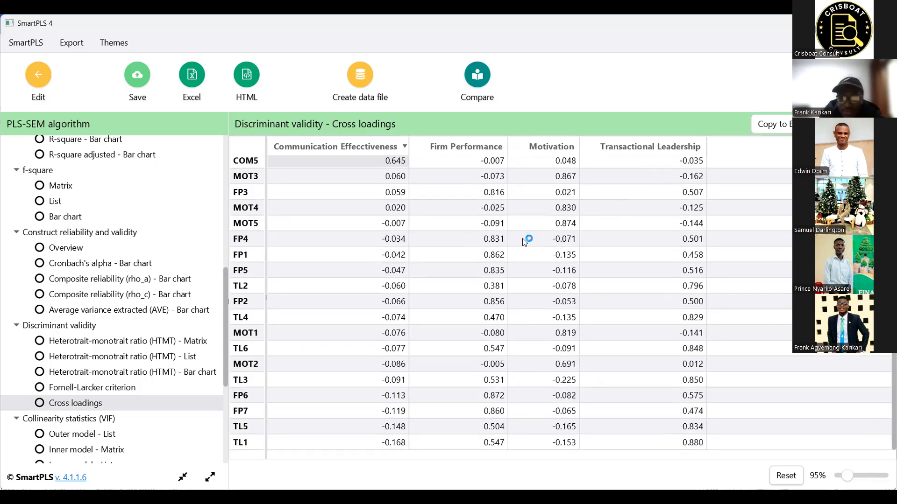
scroll(491, 261, "up", 2)
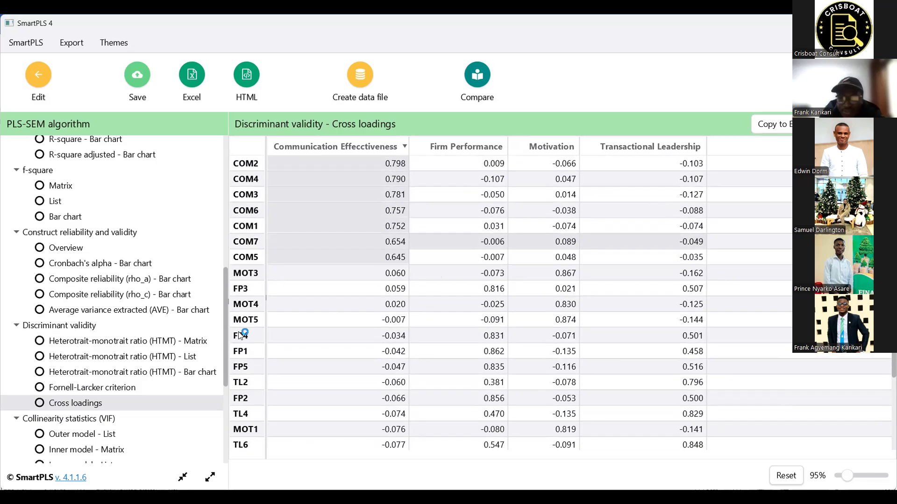
left_click(357, 147)
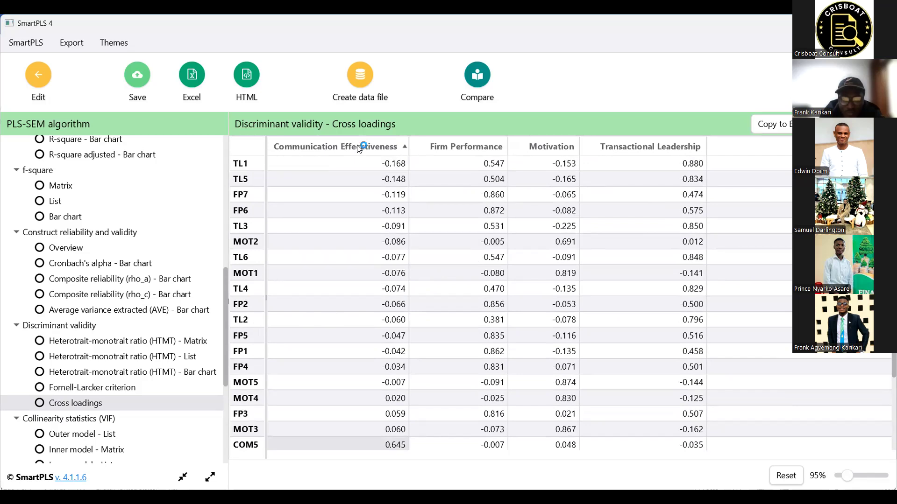
left_click(360, 149)
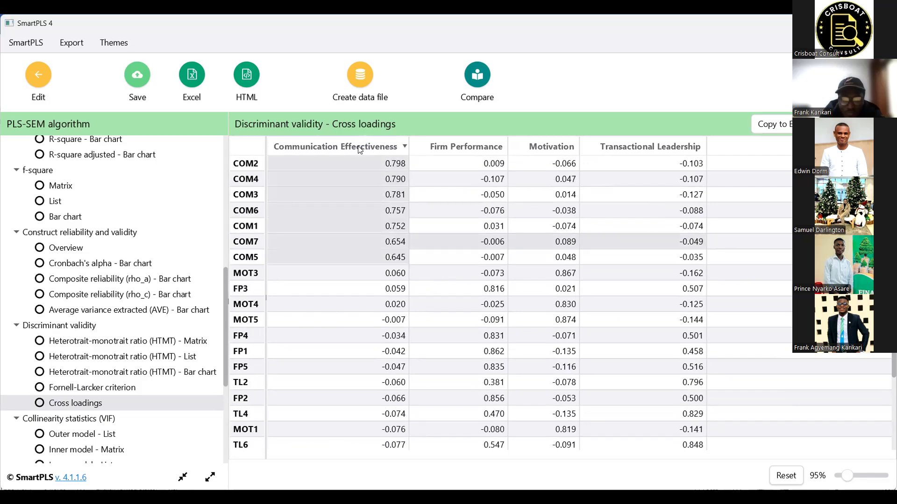
left_click(387, 148)
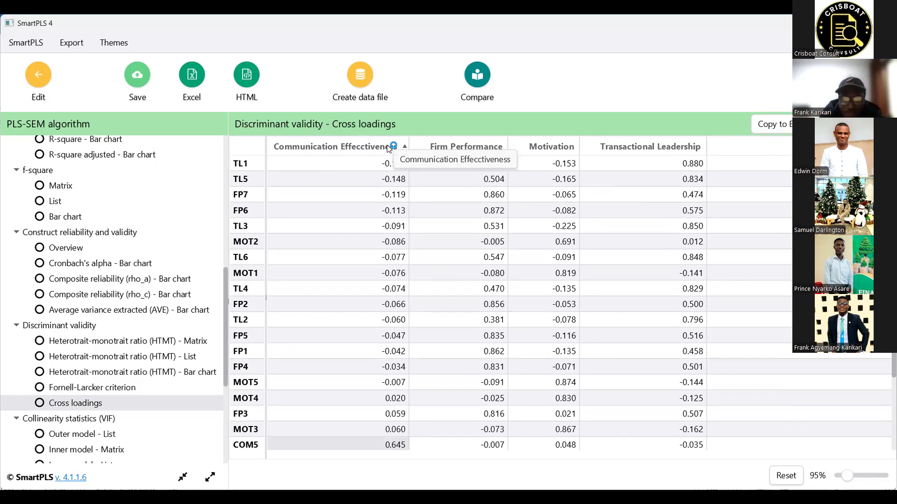
left_click(387, 148)
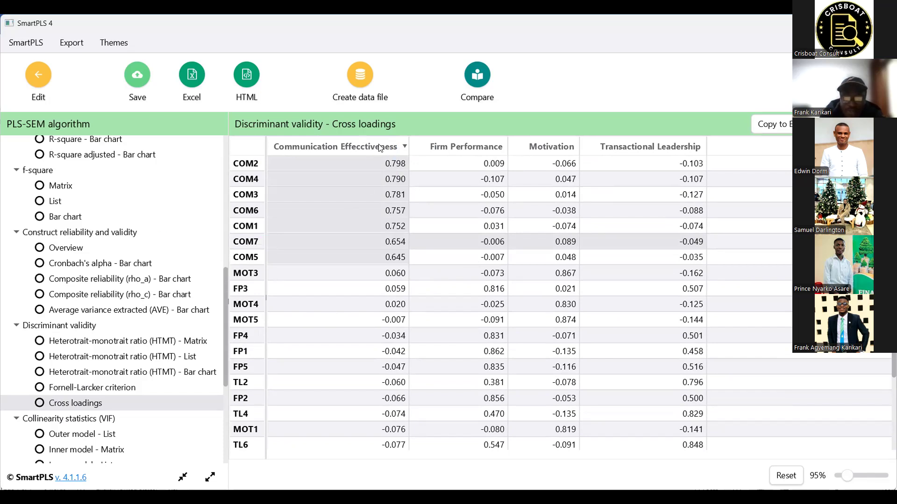
scroll(369, 232, "down", 3)
scroll(370, 234, "up", 3)
Step: Sort the cross loadings by Firm Performance in ascending and then descending order and review all indicator rows
left_click(467, 147)
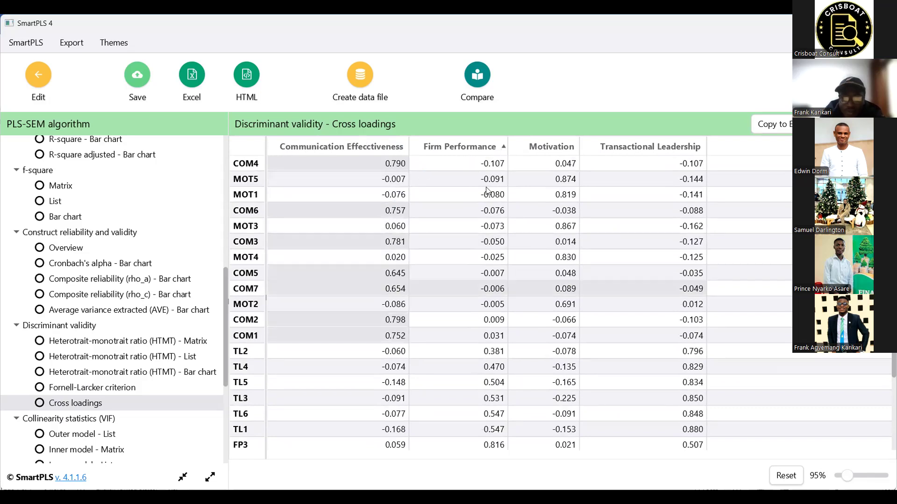
scroll(481, 193, "down", 3)
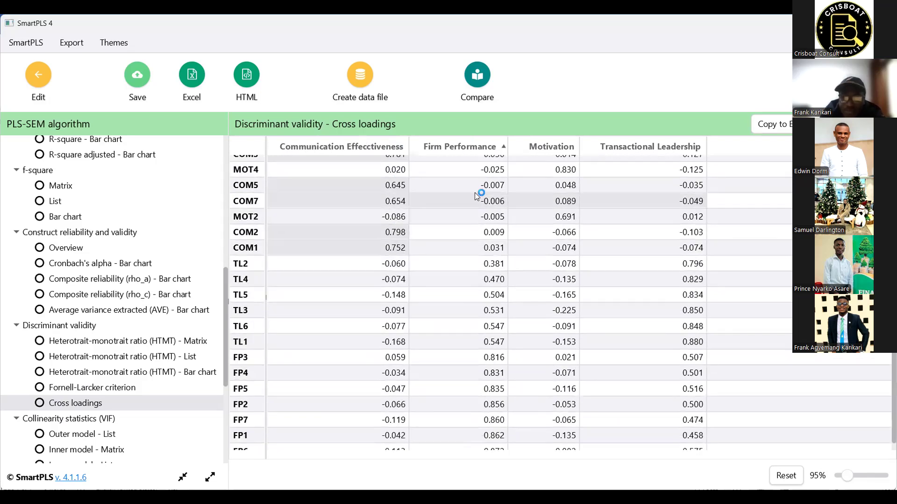
scroll(491, 242, "up", 2)
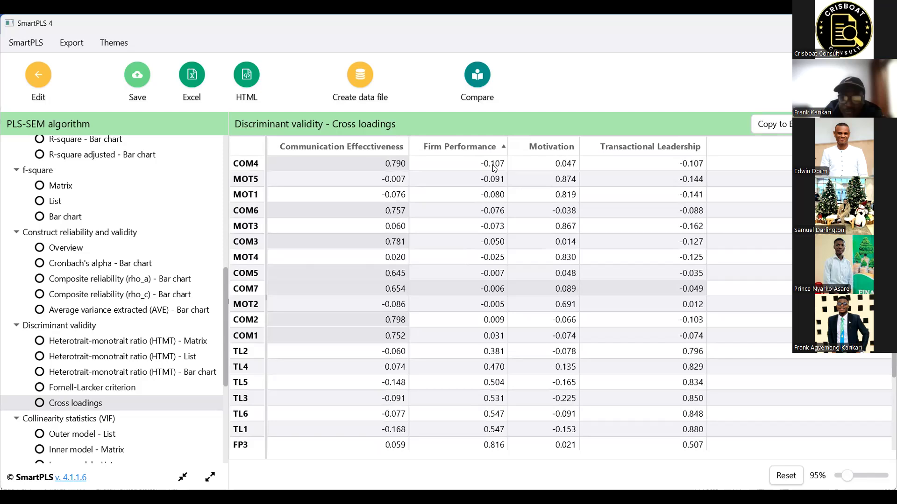
scroll(495, 358, "down", 2)
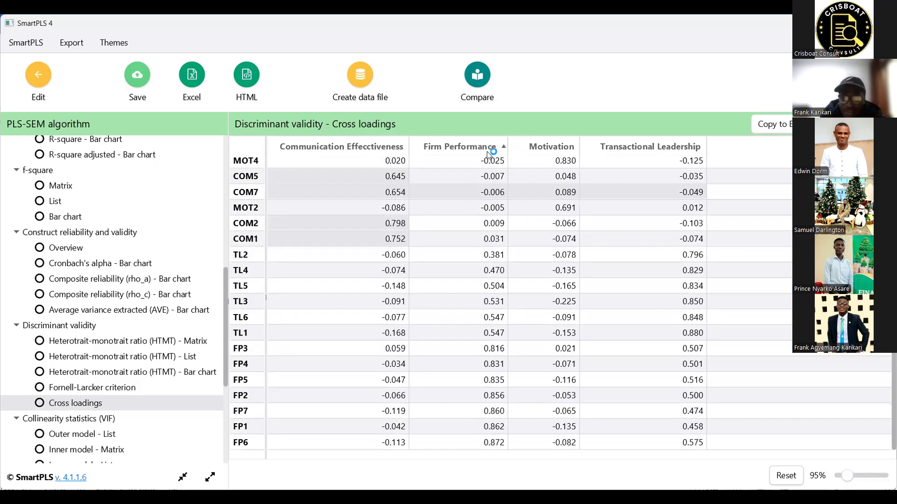
left_click(490, 146)
scroll(483, 238, "up", 2)
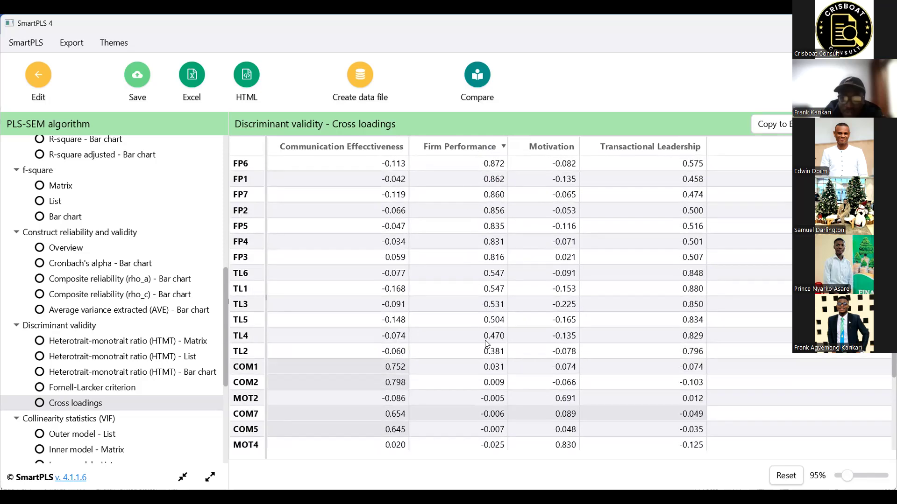
scroll(486, 344, "down", 2)
Step: Open the collinearity statistics (VIF) for the outer model in the report
scroll(173, 371, "down", 2)
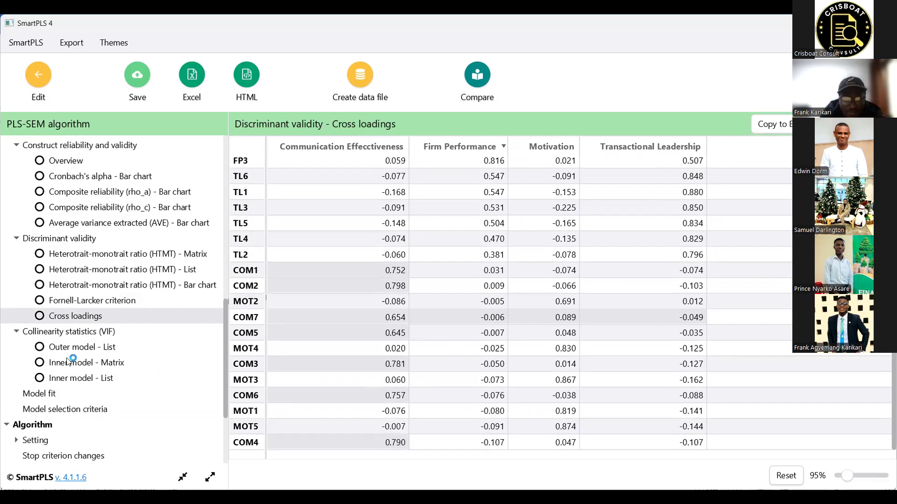
left_click(98, 331)
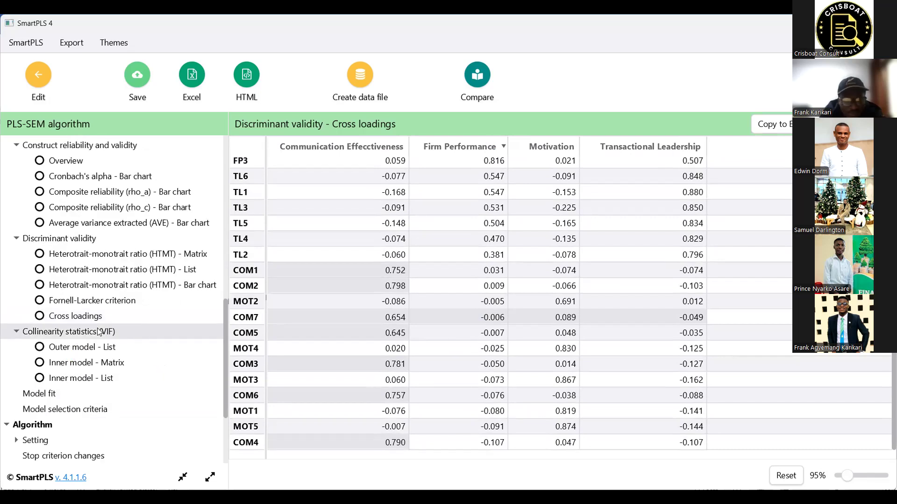
scroll(276, 258, "down", 2)
scroll(277, 261, "up", 2)
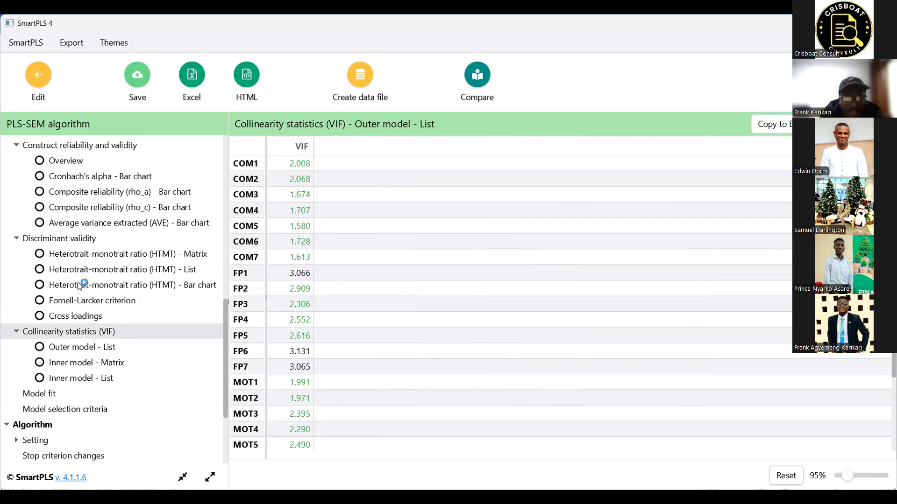
scroll(80, 285, "up", 5)
scroll(85, 283, "down", 6)
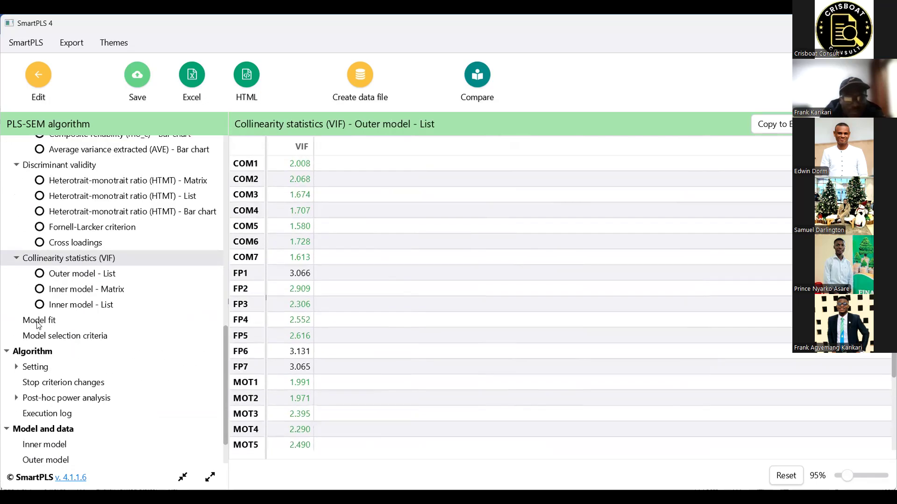
Step: Open the model fit results for the saturated and estimated models and look through the remaining quality criteria sections
left_click(39, 322)
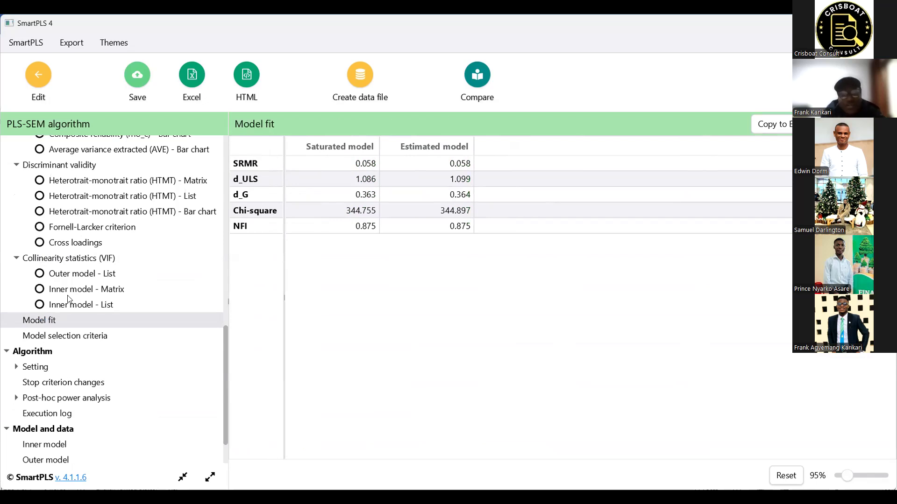
left_click(91, 336)
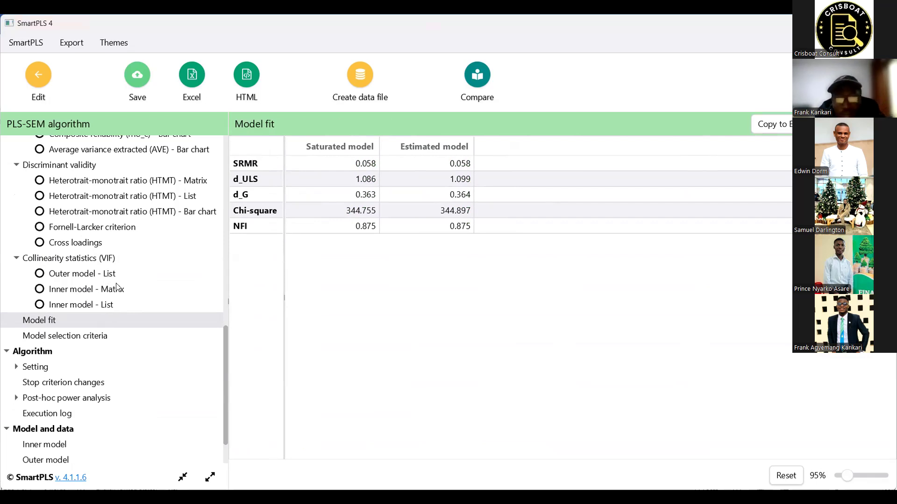
scroll(116, 294, "up", 2)
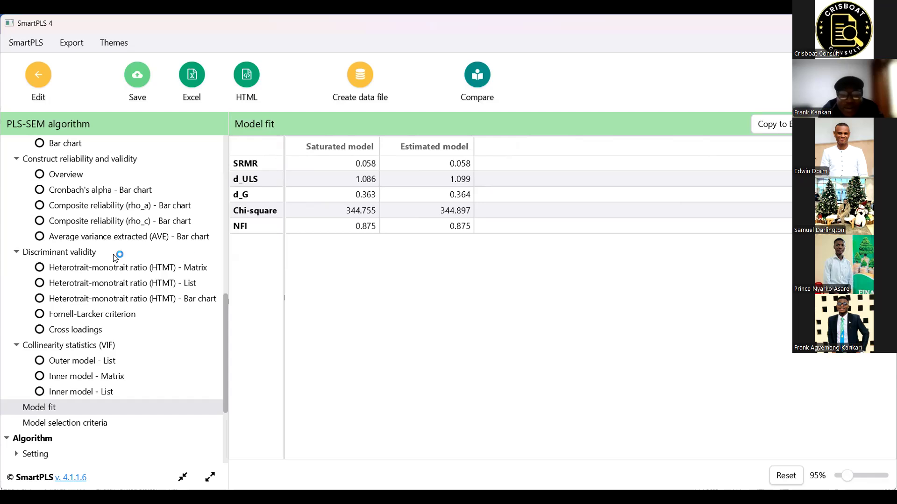
scroll(113, 262, "up", 3)
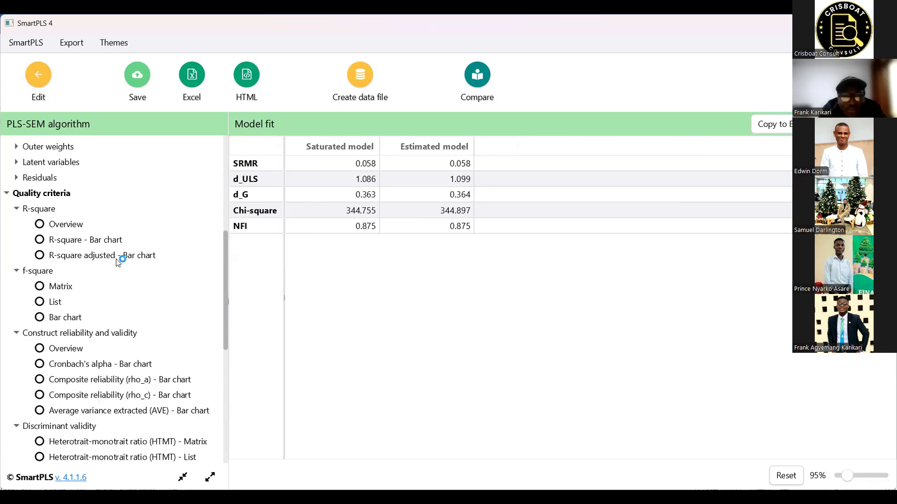
scroll(120, 261, "up", 1)
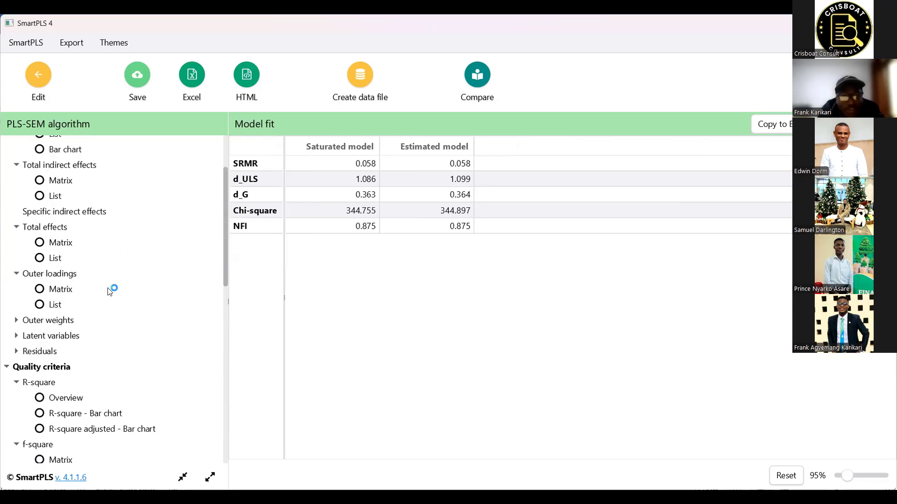
scroll(112, 290, "down", 2)
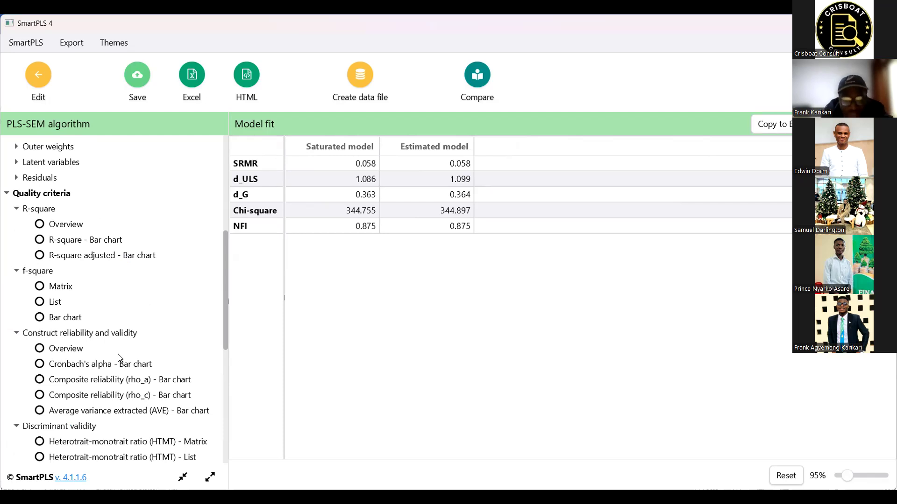
scroll(122, 349, "down", 2)
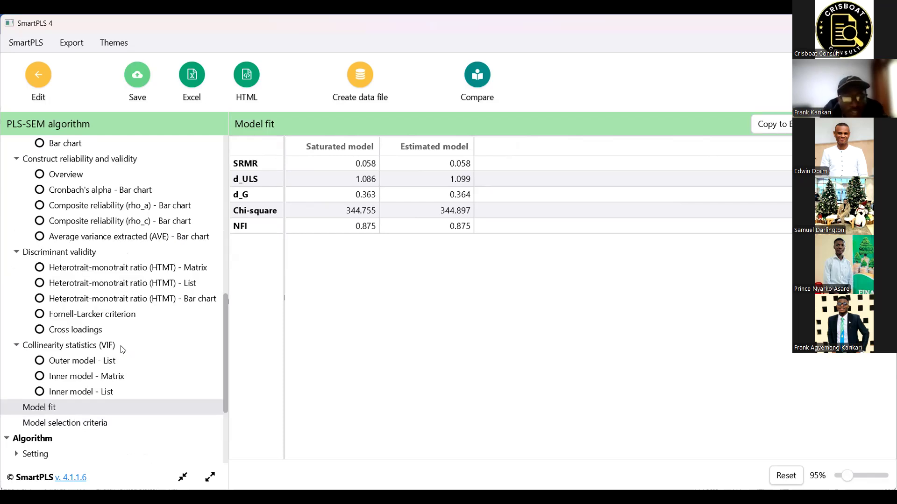
scroll(121, 349, "down", 2)
Step: Check the algorithm's data file setting in the report and return to the Project 2 model diagram
left_click(36, 316)
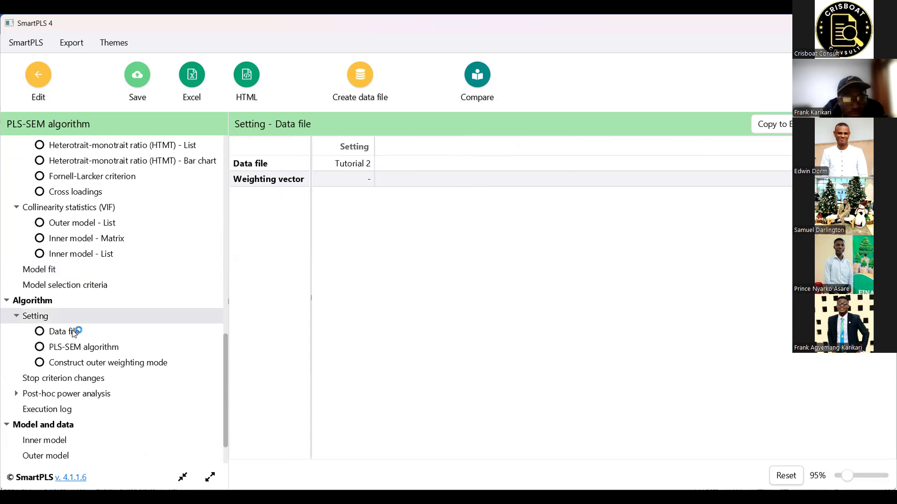
scroll(38, 371, "down", 1)
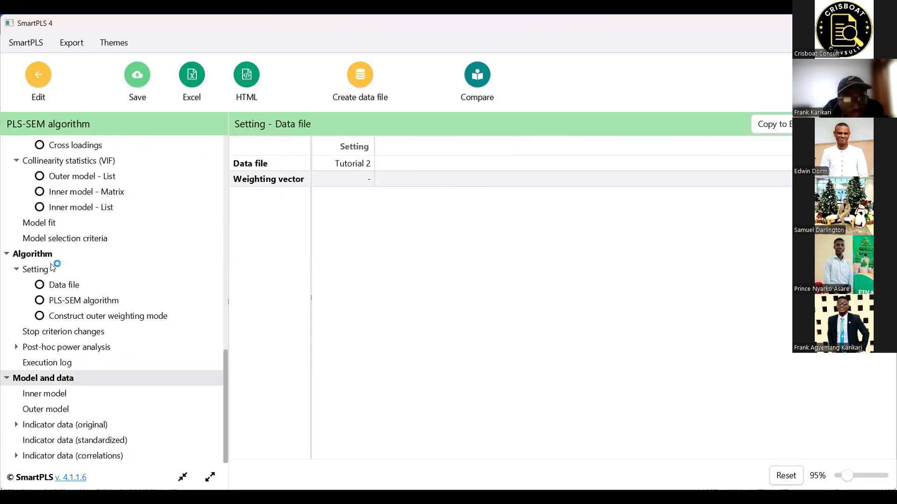
scroll(47, 264, "up", 2)
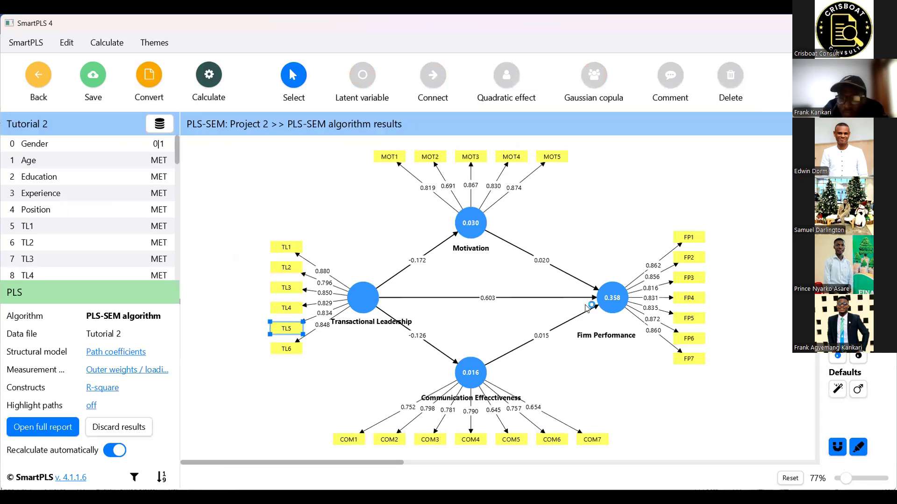
Step: Delete the paths from Transactional Leadership to Communication Effecctiveness and from Communication Effecctiveness to Firm Performance
mouse_move(479, 379)
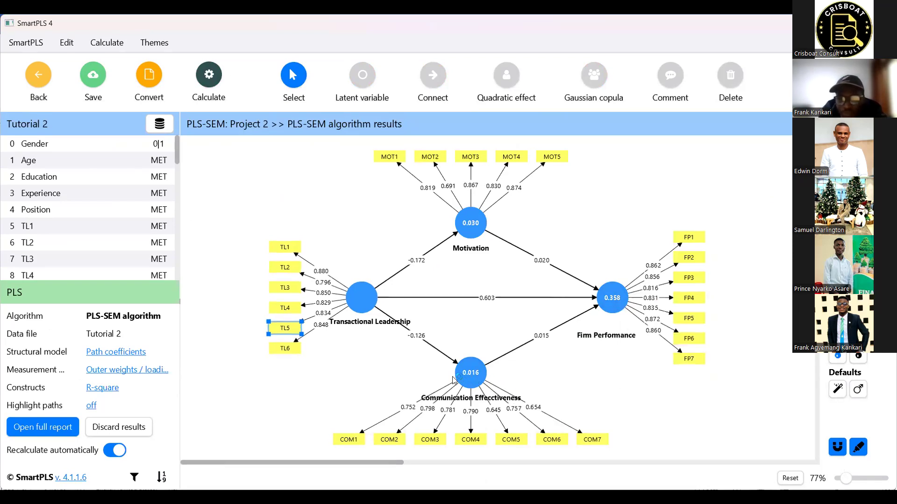
left_click(470, 374)
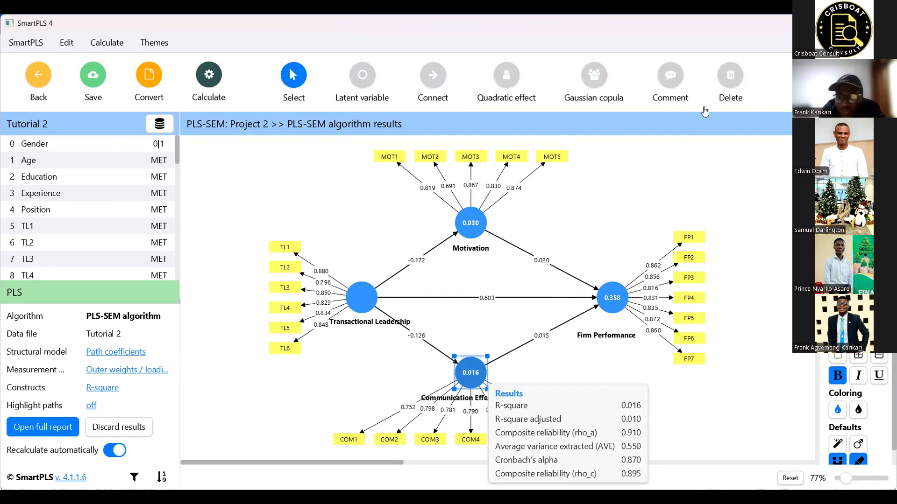
left_click(732, 76)
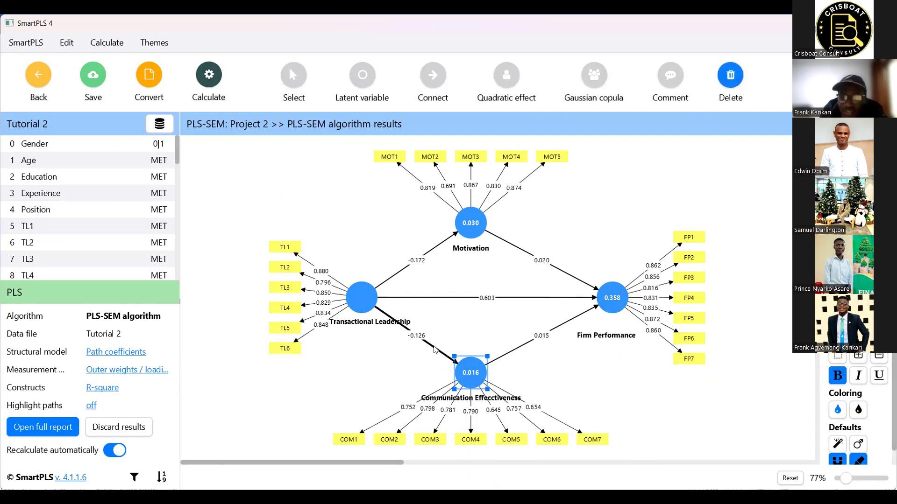
left_click(433, 351)
left_click(523, 348)
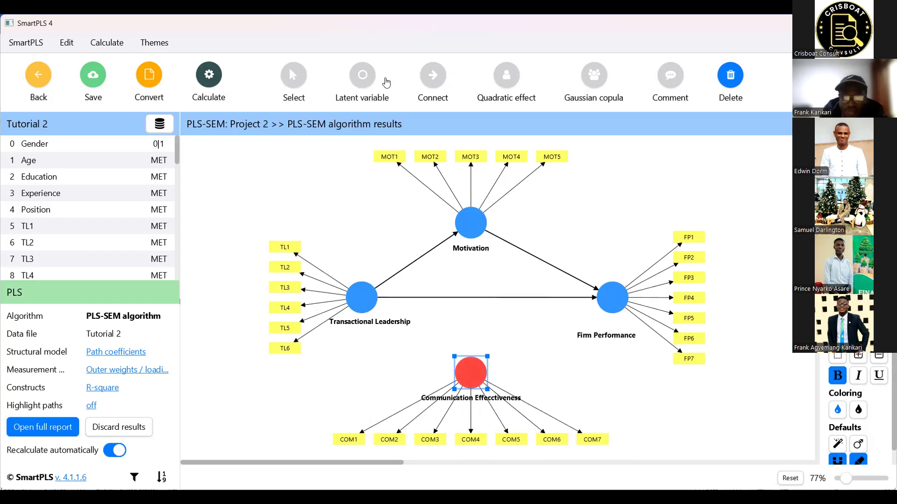
Step: Connect Communication Effecctiveness as a moderator to the Transactional Leadership–Firm Performance path and to the Transactional Leadership–Motivation path
left_click(438, 77)
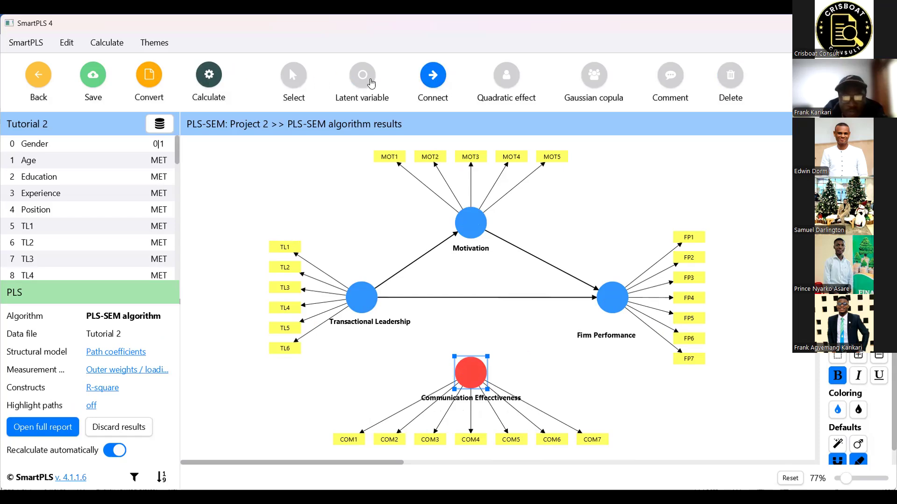
left_click(369, 80)
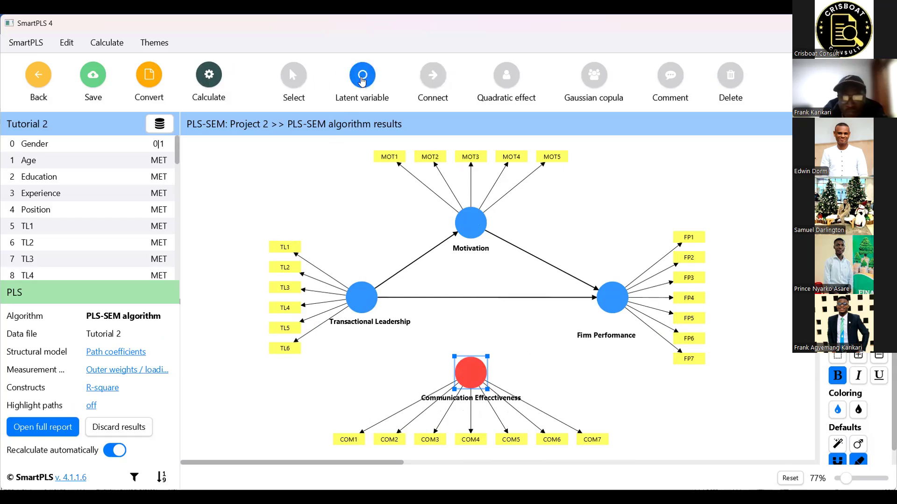
left_click(433, 76)
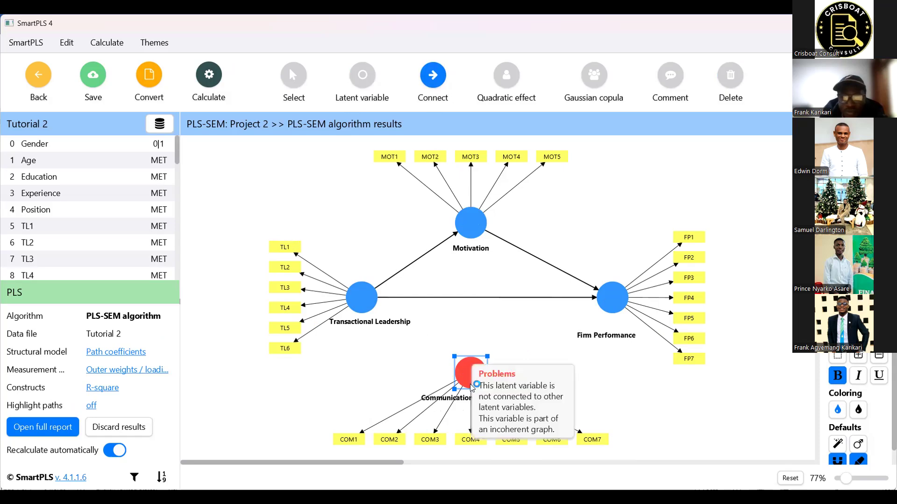
left_click_drag(460, 320, 470, 298)
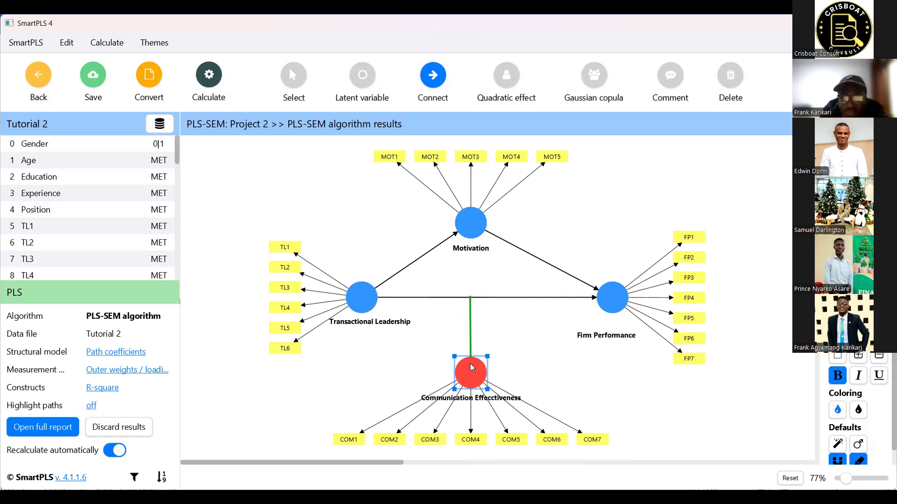
left_click_drag(466, 365, 425, 262)
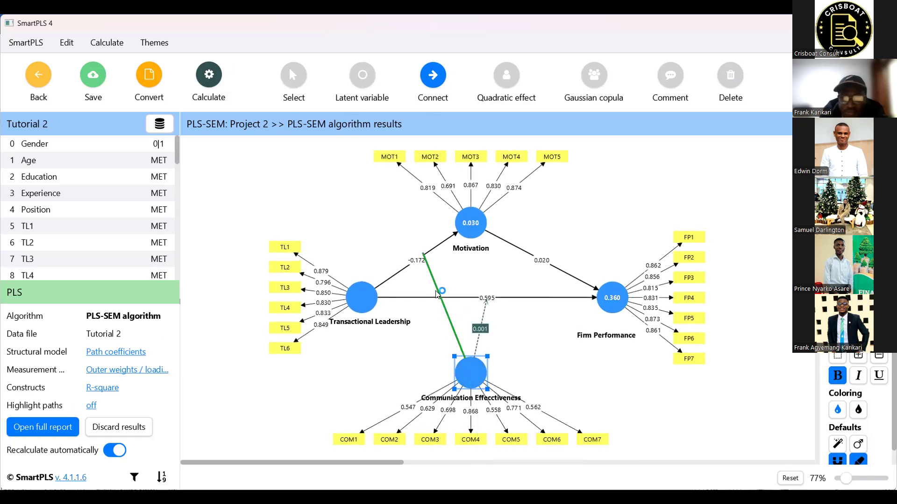
Step: Connect Communication Effecctiveness as a moderator to the Motivation–Firm Performance path
left_click_drag(510, 276, 517, 251)
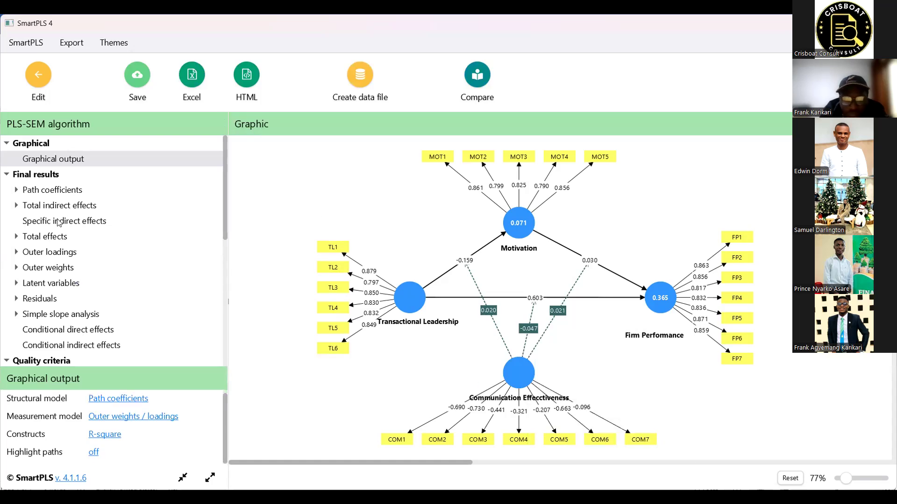
Step: Look through the PLS-SEM algorithm report's result sections and open the specific indirect effects
scroll(63, 221, "down", 5)
scroll(199, 273, "up", 5)
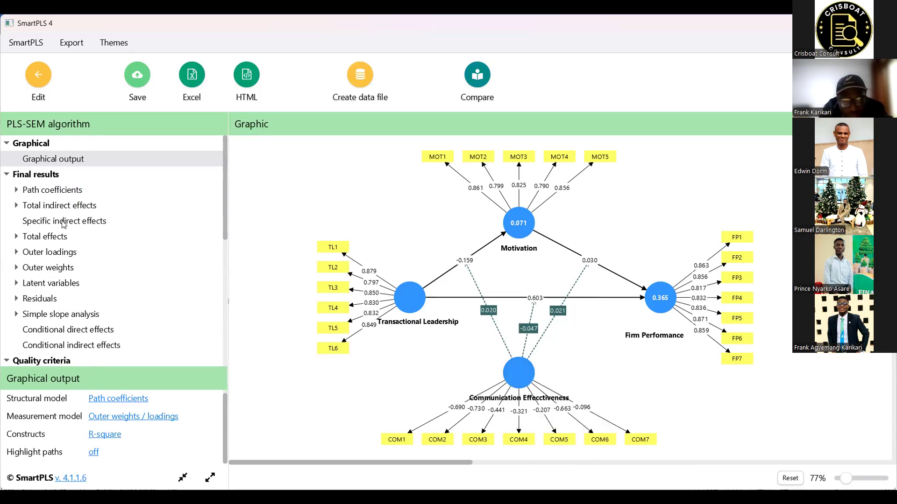
scroll(36, 234, "down", 4)
scroll(41, 252, "up", 2)
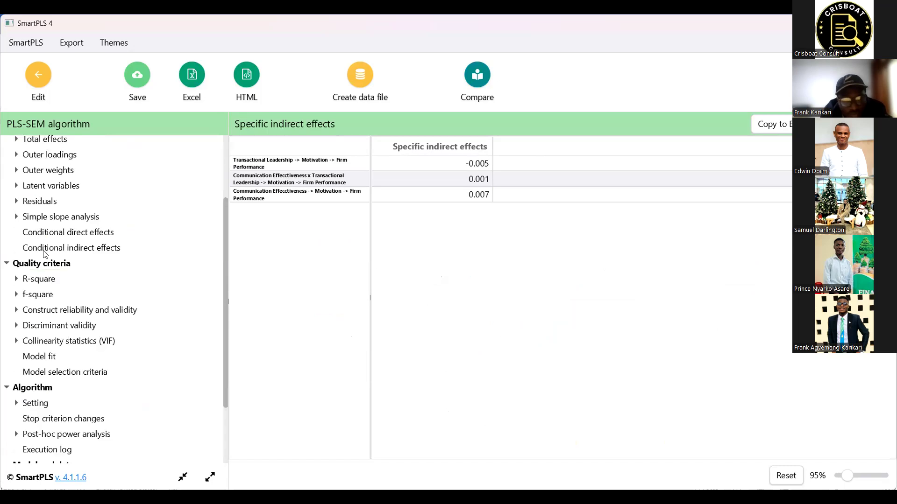
scroll(41, 252, "up", 3)
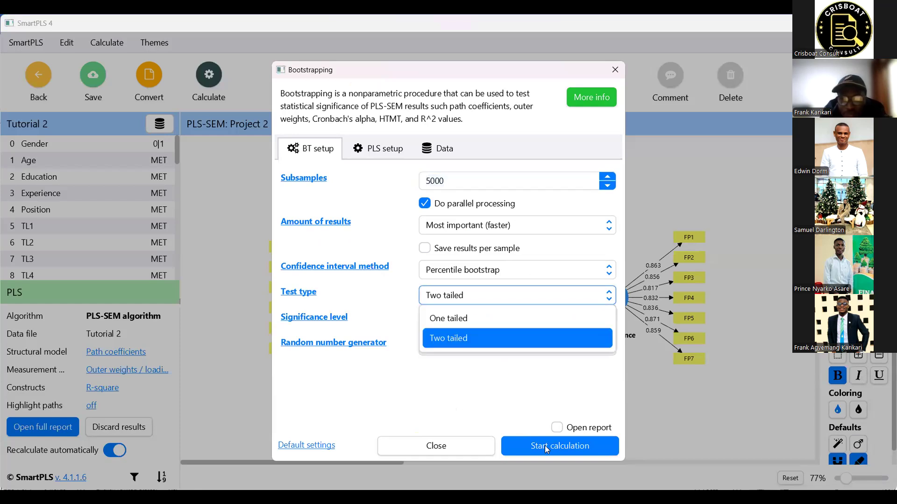
Step: Run bootstrapping with 5000 subsamples, the percentile bootstrap method and a two-tailed test
left_click(535, 468)
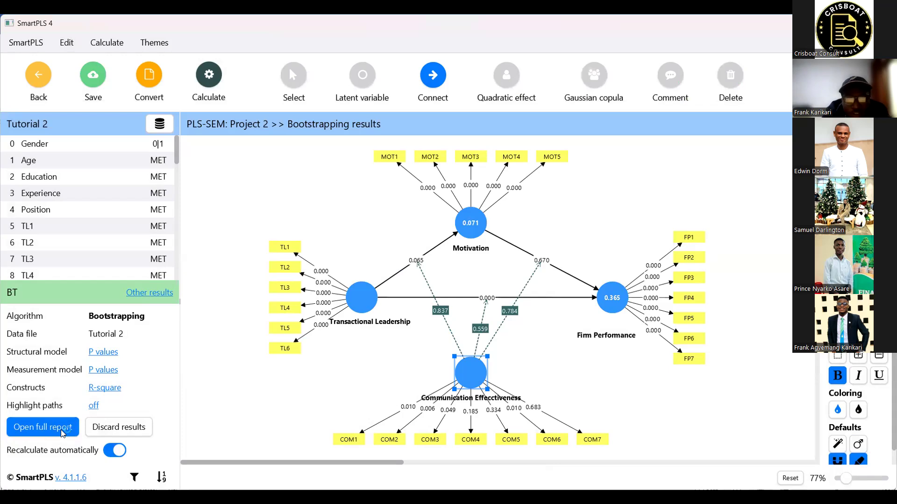
Step: Move the Communication Effecctiveness construct further down and Firm Performance outward to spread out the model diagram
mouse_move(465, 362)
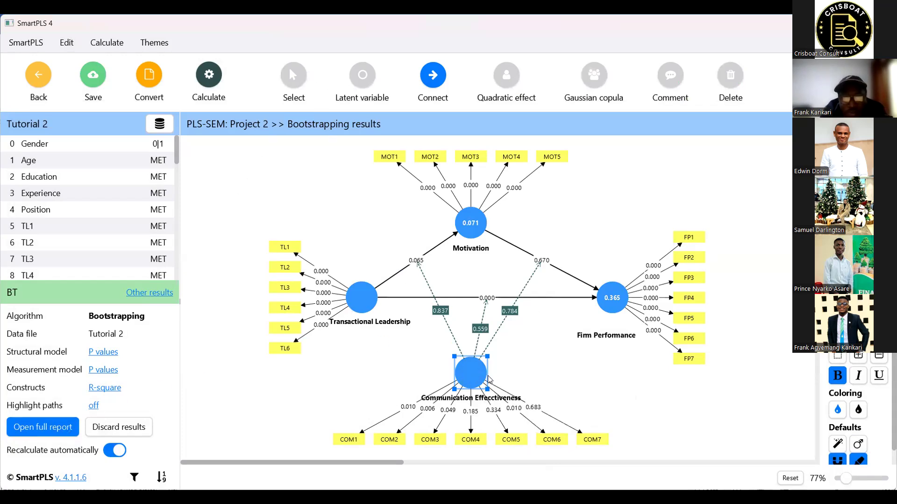
left_click_drag(490, 407, 593, 328)
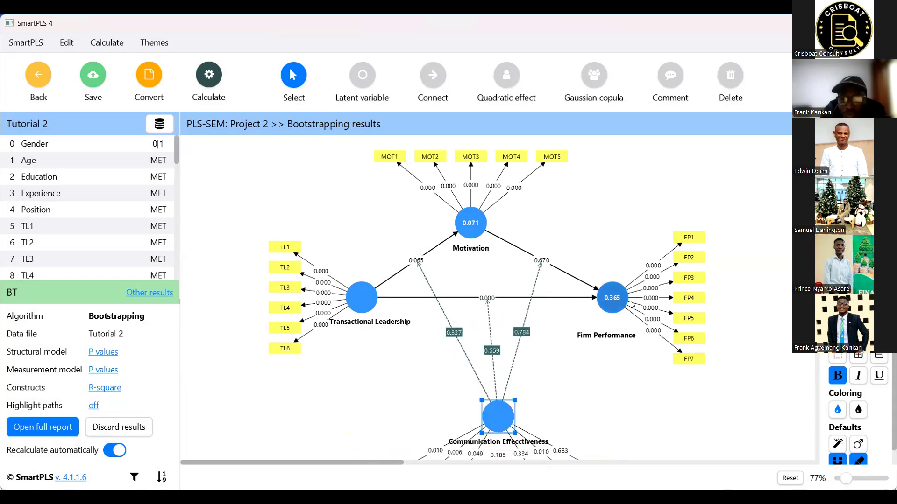
left_click_drag(629, 304, 657, 303)
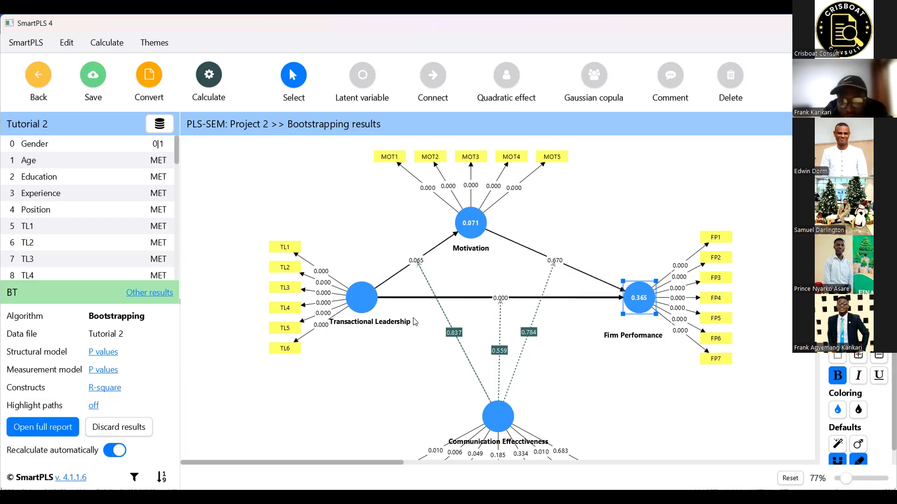
Step: Show path coefficients and p values on the structural model and examine the paths into and out of Motivation
mouse_move(345, 312)
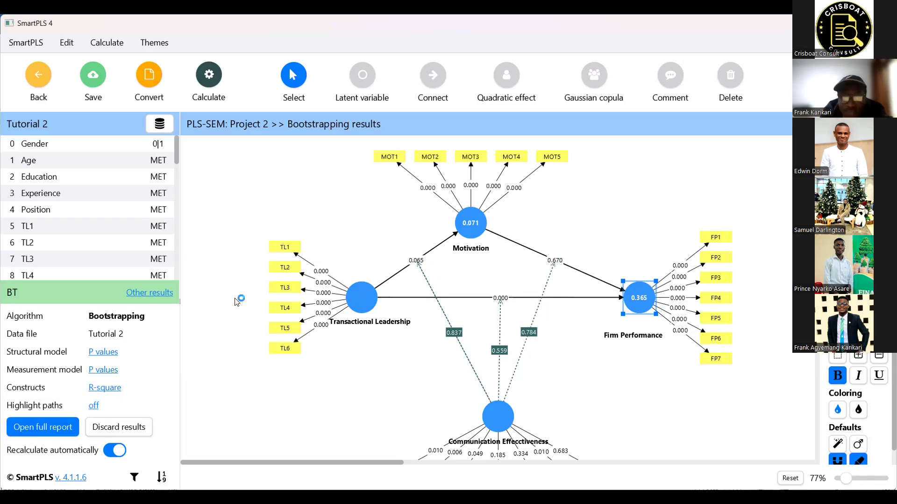
left_click(105, 353)
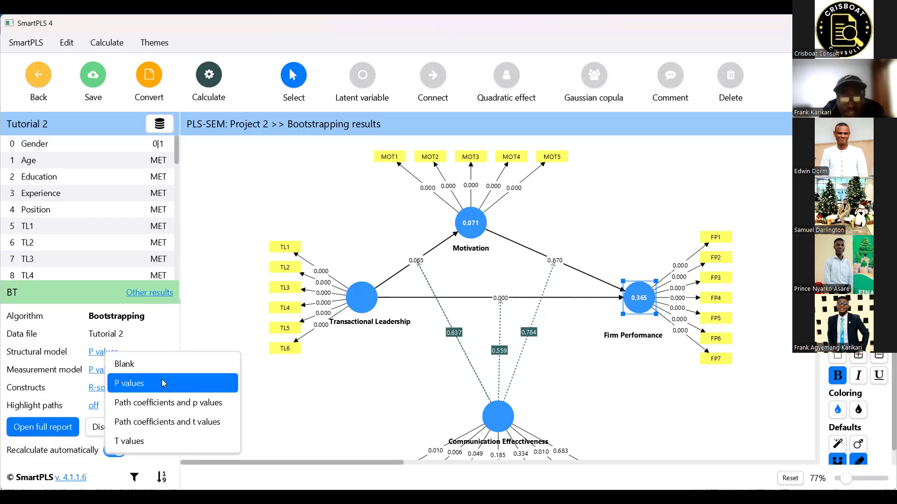
left_click(168, 402)
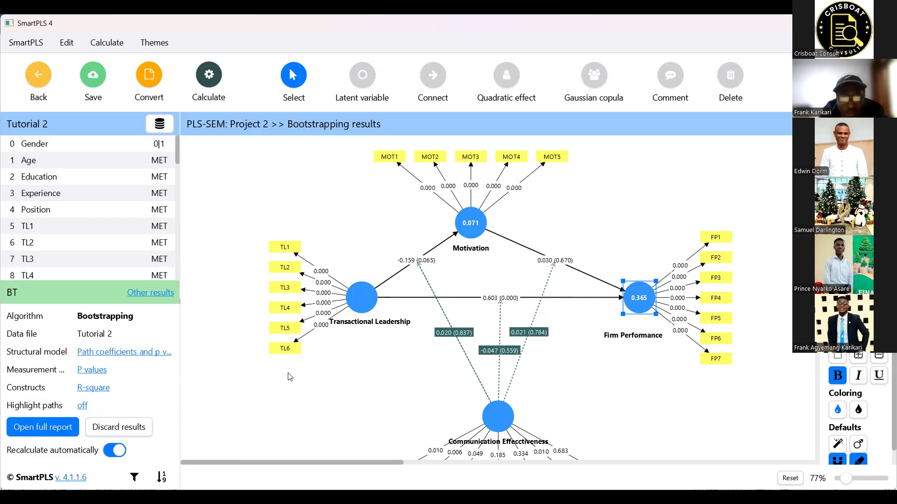
left_click(432, 268)
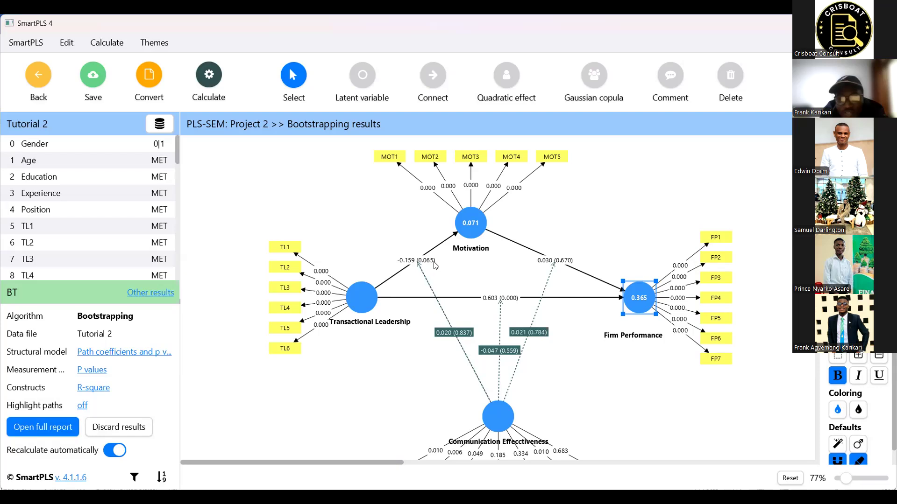
left_click(553, 263)
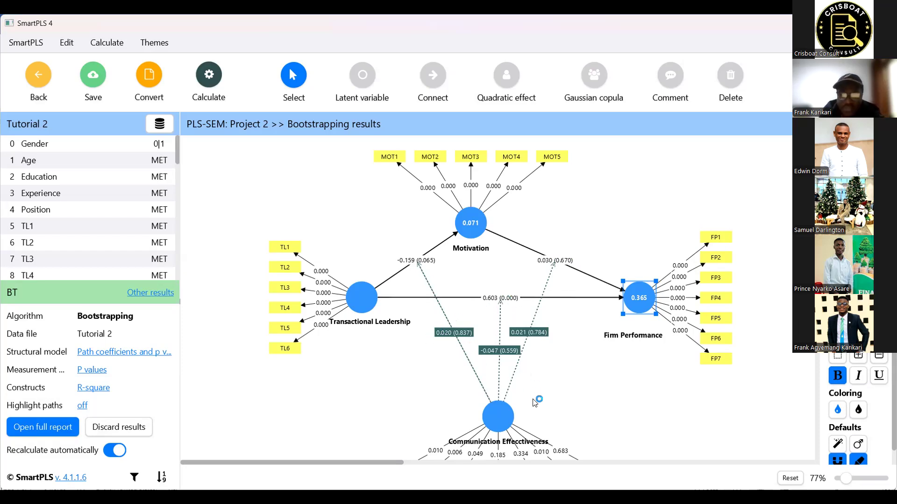
Step: Move Communication Effecctiveness slightly upward and adjust the positions of the value labels on its moderating paths
left_click_drag(496, 412, 488, 379)
left_click(446, 331)
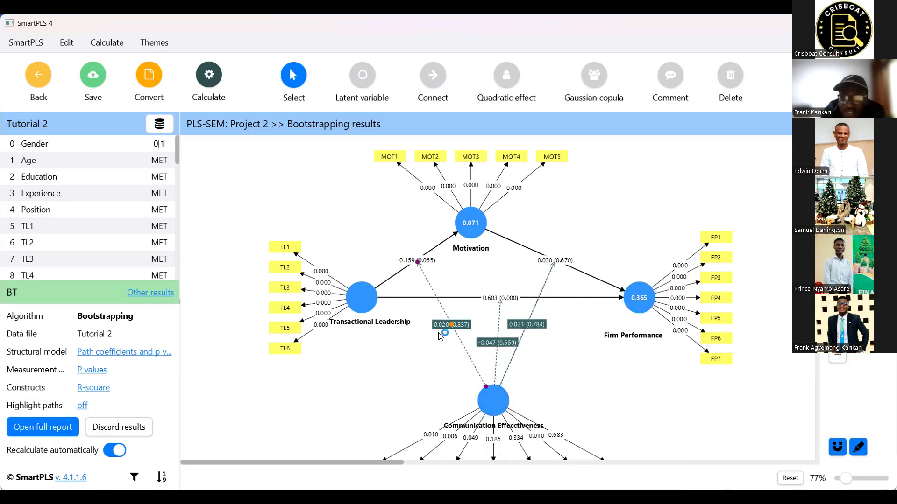
left_click(448, 330)
mouse_move(447, 330)
left_mouse_down()
mouse_move(450, 313)
mouse_move(455, 327)
mouse_move(451, 314)
mouse_move(447, 327)
mouse_move(456, 324)
left_mouse_up()
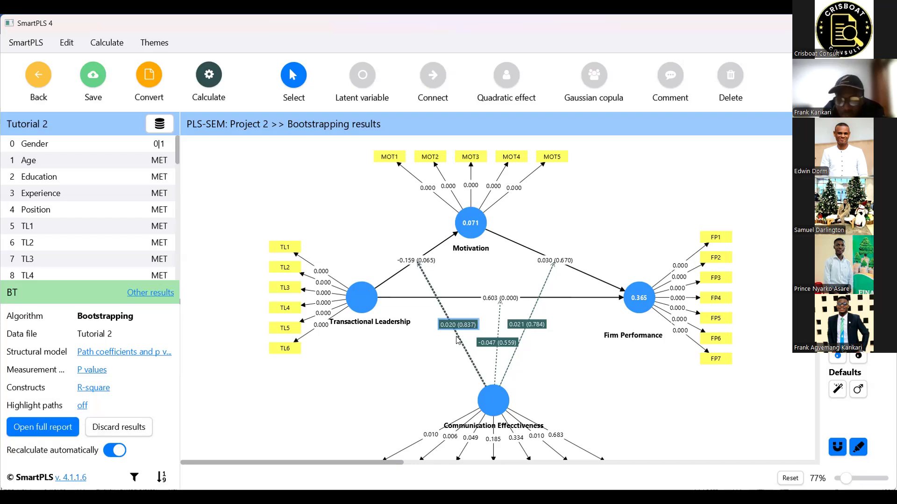
left_click_drag(529, 324, 539, 315)
left_click_drag(506, 345, 505, 342)
left_click_drag(535, 317, 536, 318)
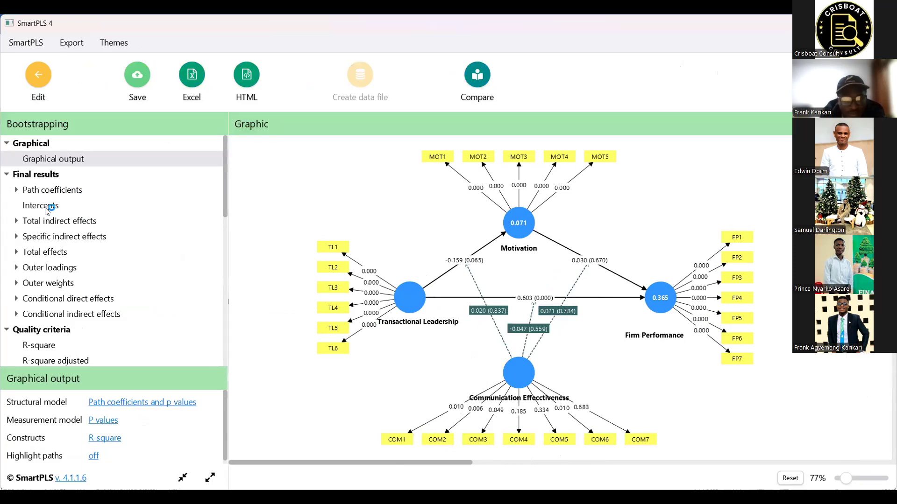
Step: Open the bootstrapping path coefficients with mean, STDEV, T and p values, widen the table area and zoom to 122%
scroll(75, 263, "down", 3)
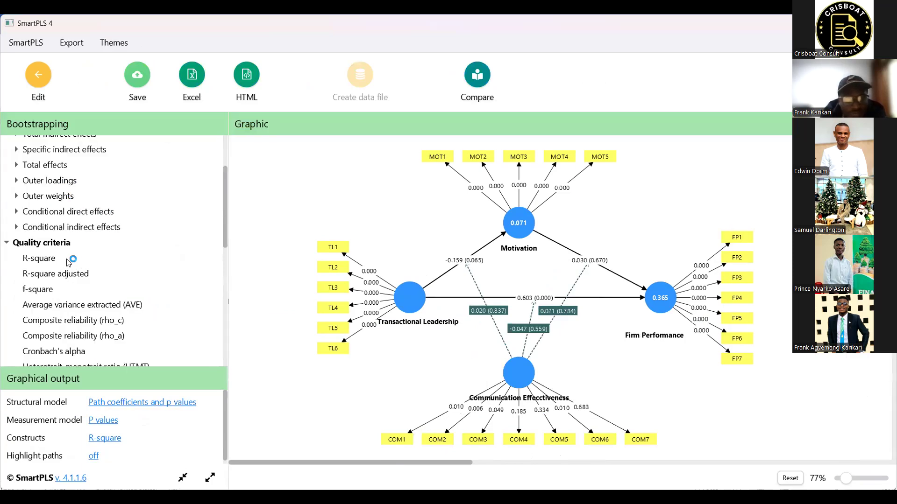
scroll(56, 261, "down", 3)
scroll(54, 252, "up", 6)
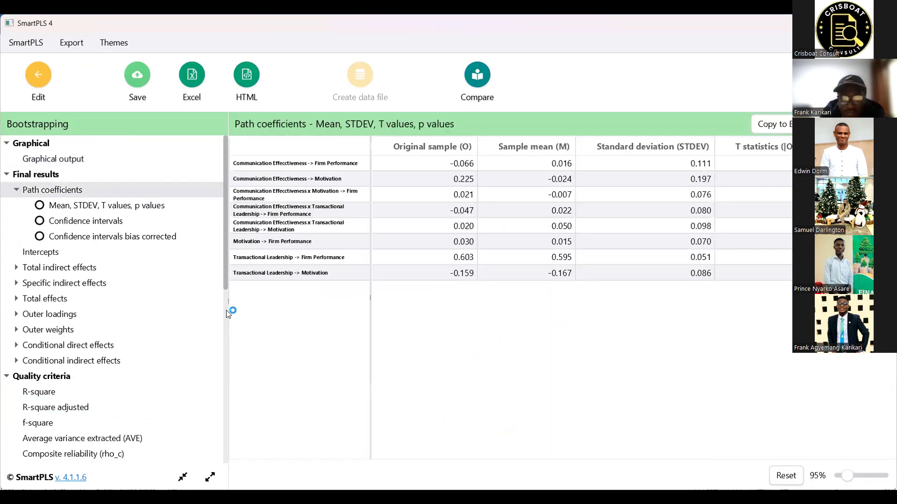
left_click_drag(198, 306, 153, 316)
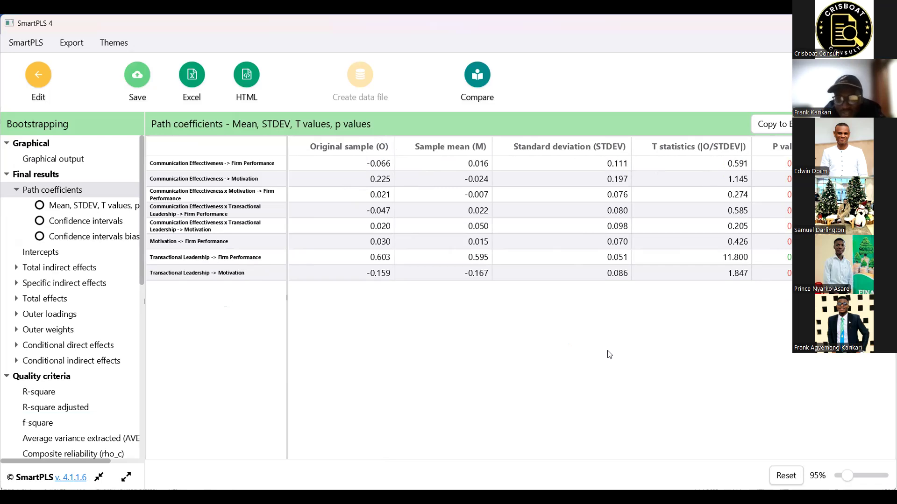
left_click_drag(849, 474, 852, 474)
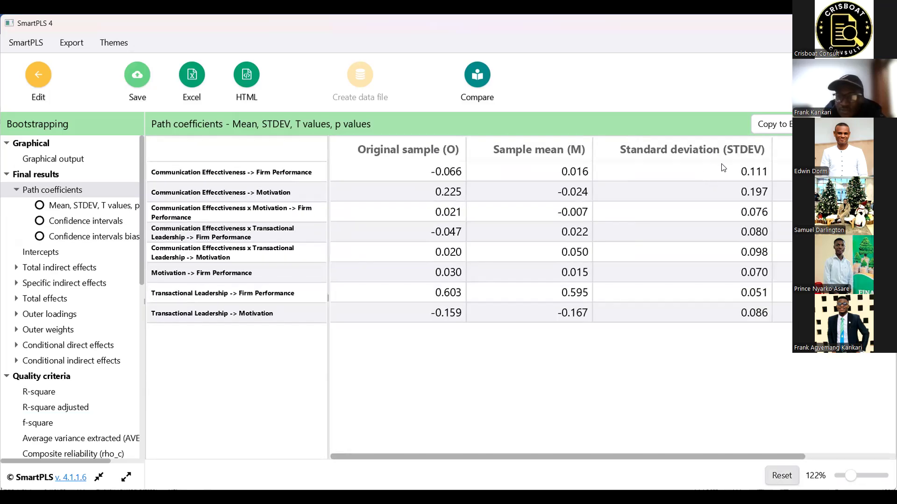
Step: Sort the path coefficients by original sample in descending order and examine their standard deviations and T statistics
scroll(736, 161, "right", 3)
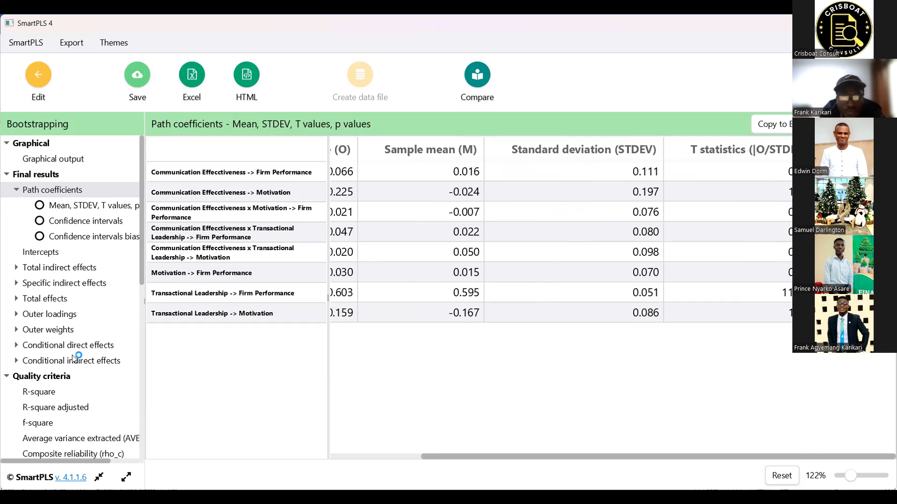
left_click_drag(611, 462, 586, 460)
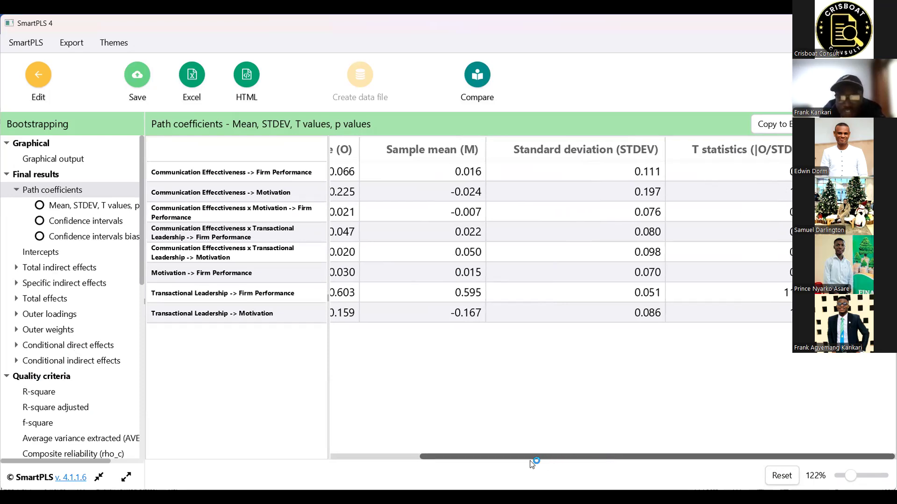
scroll(406, 171, "left", 1)
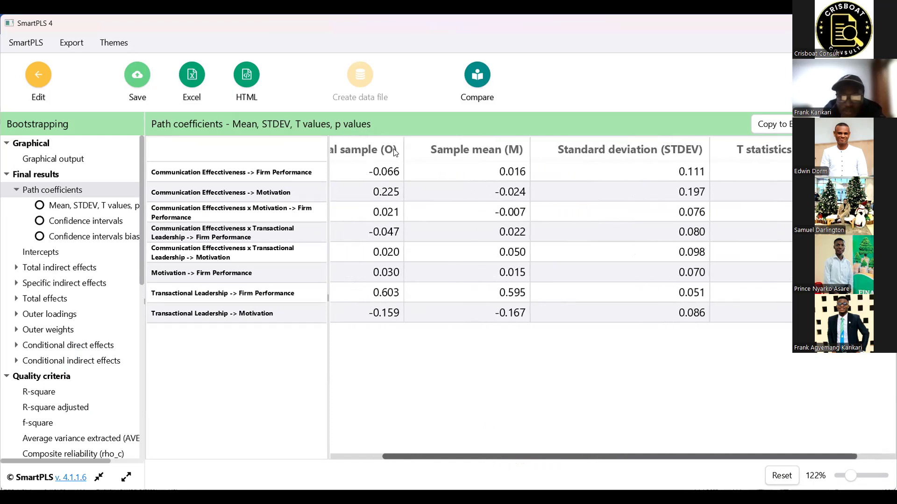
scroll(396, 152, "left", 4)
left_click(399, 150)
left_click(401, 150)
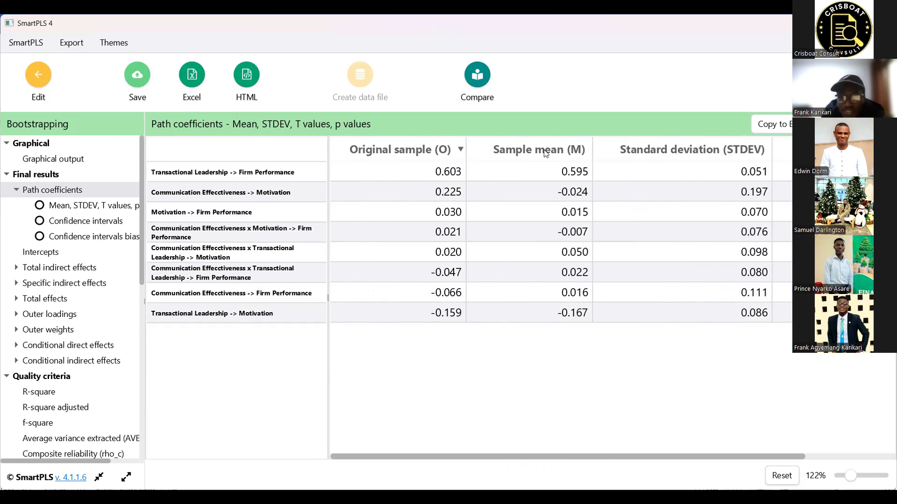
left_click_drag(707, 456, 822, 446)
left_click_drag(780, 213, 809, 469)
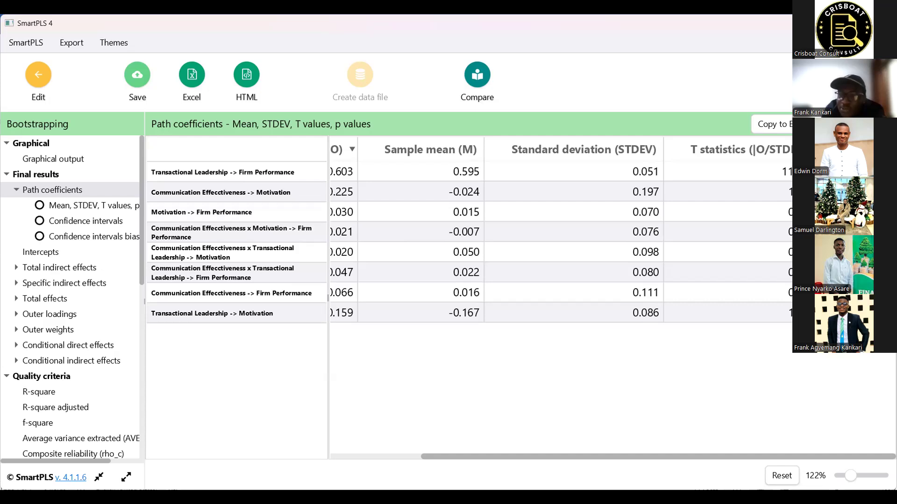
left_click_drag(609, 457, 56, 327)
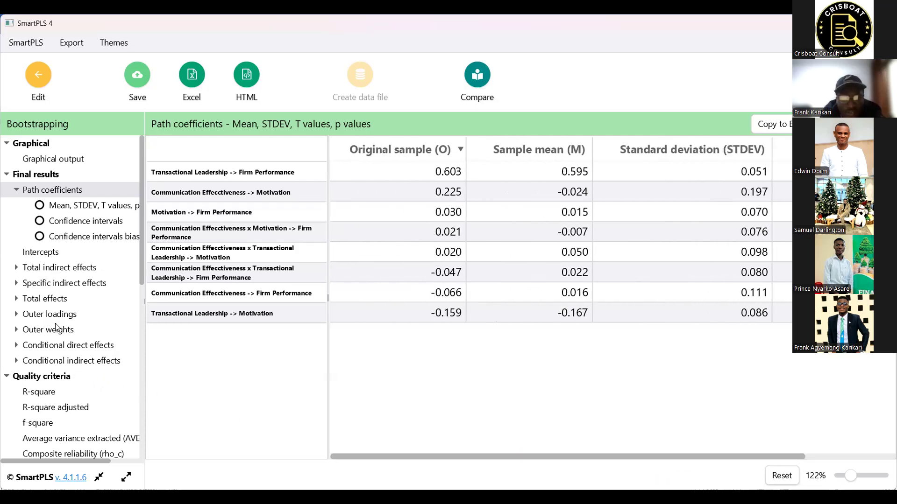
Step: Open the bootstrapped specific indirect effects and examine their T statistics and p values
left_click(58, 319)
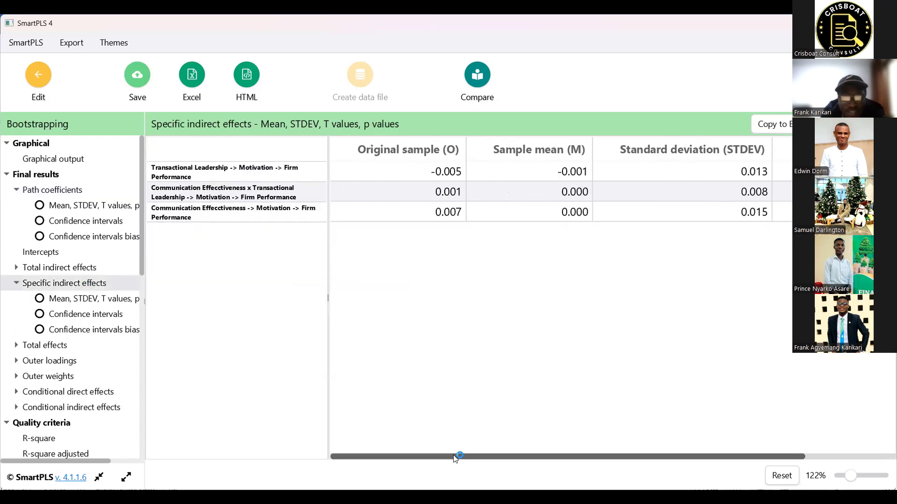
left_click_drag(473, 456, 630, 465)
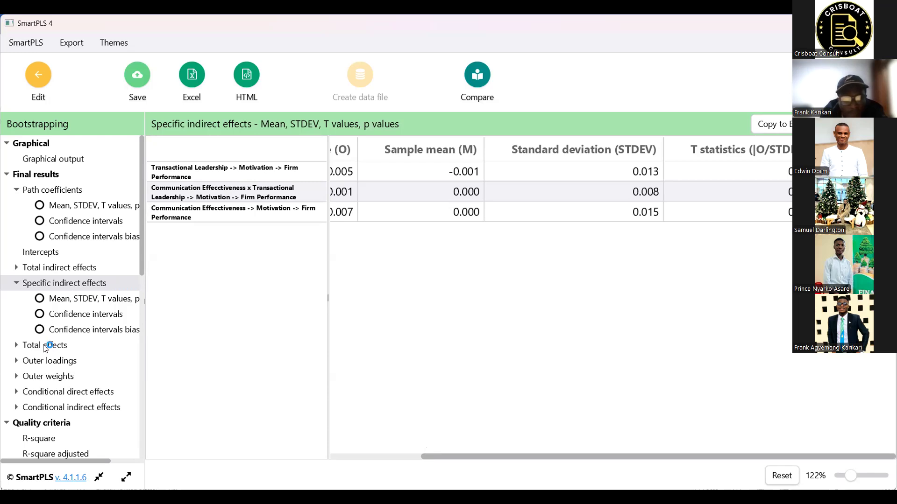
Step: Reopen the path coefficients, check their statistics and enlarge the table to make the moderation path names readable
left_click(55, 190)
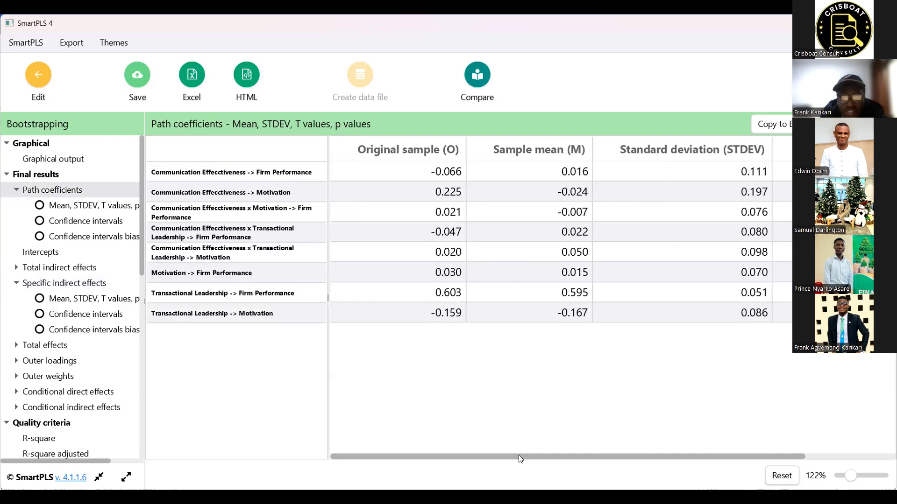
left_click_drag(569, 458, 622, 457)
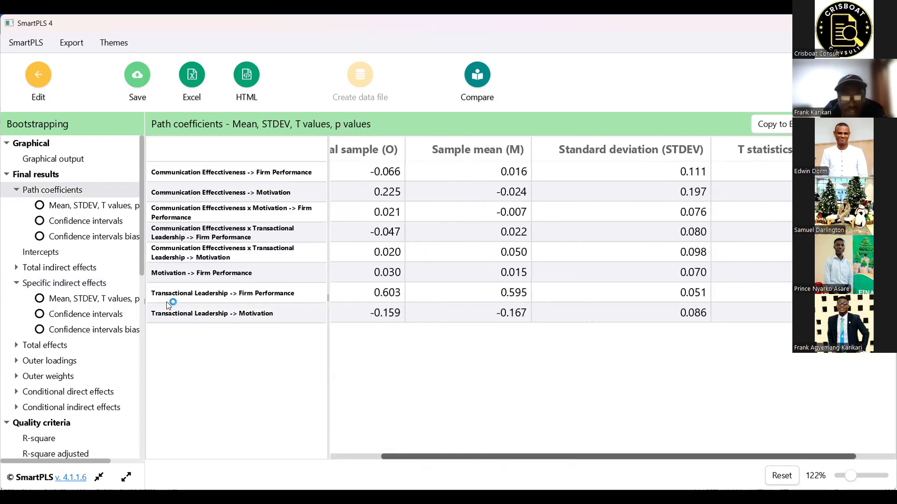
scroll(167, 305, "left", 2)
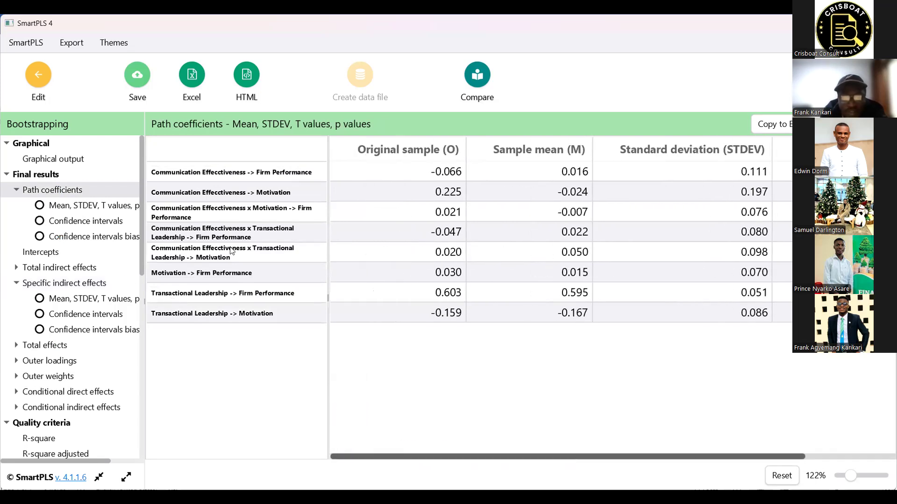
left_click(854, 477)
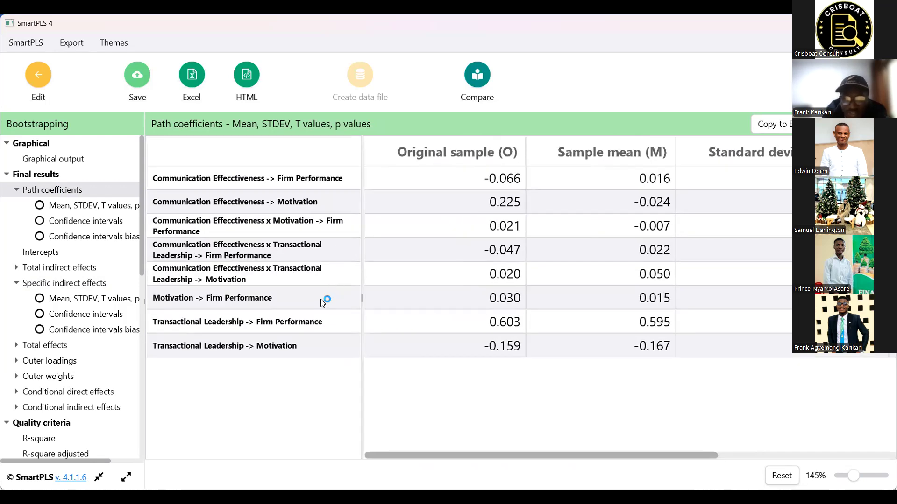
left_click(864, 475)
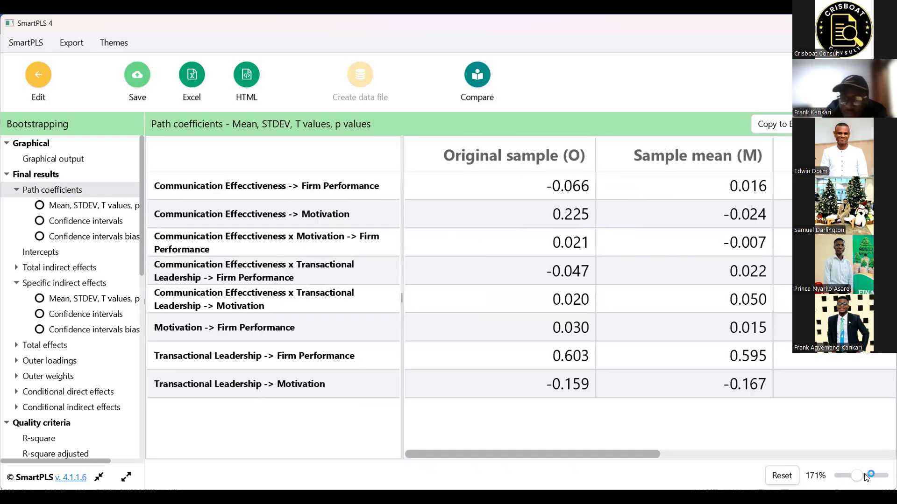
left_click(866, 475)
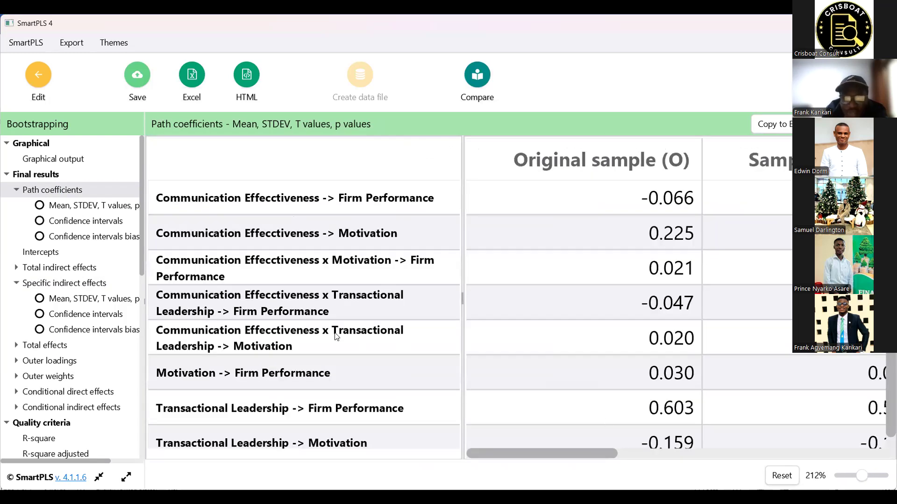
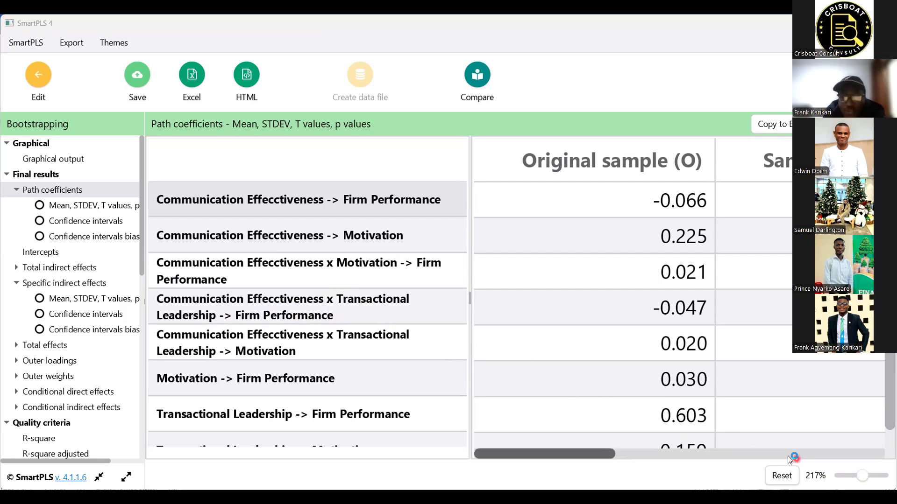
Step: Reduce the path coefficients table to 107% zoom and reopen the bootstrapped specific indirect effects
left_click_drag(864, 476, 858, 477)
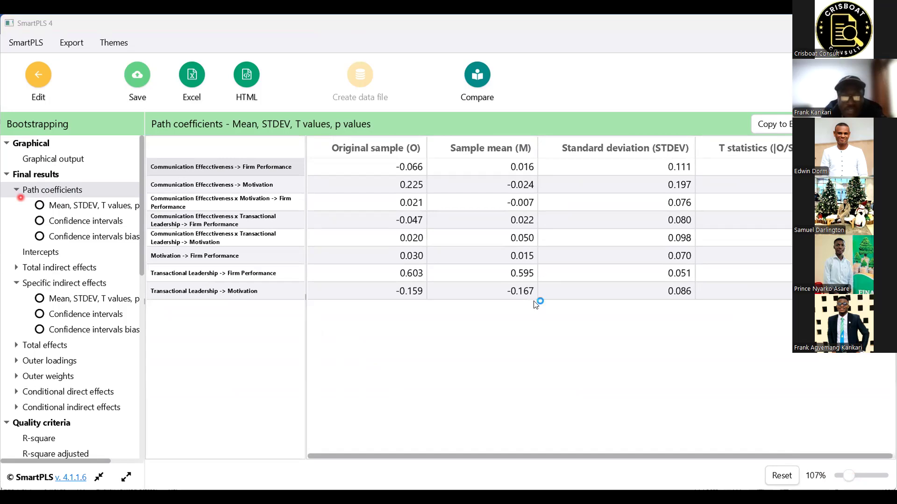
left_click(56, 283)
left_click_drag(424, 460, 502, 458)
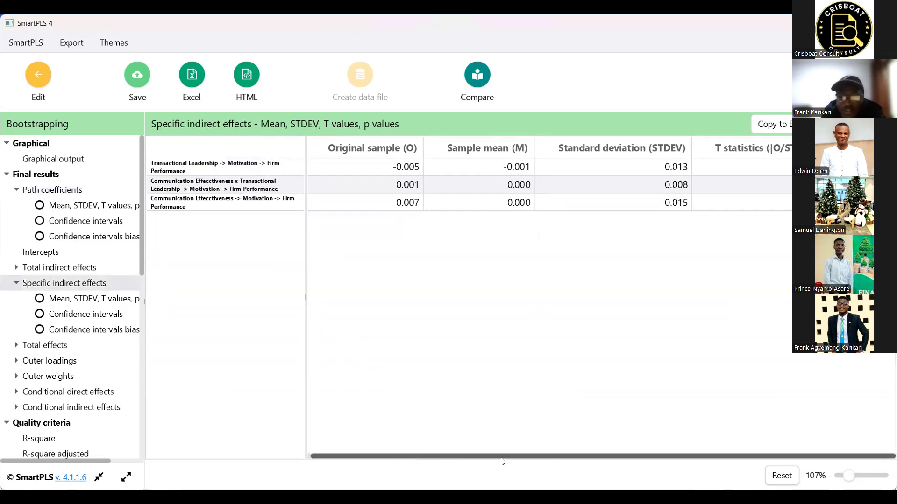
Step: Check the quality criteria results for R-square, f-square, composite reliability (rho_a), heterotrait-monotrait ratio, and outer and inner model collinearity statistics
scroll(57, 393, "down", 3)
scroll(58, 393, "down", 1)
scroll(58, 392, "up", 2)
scroll(60, 370, "down", 2)
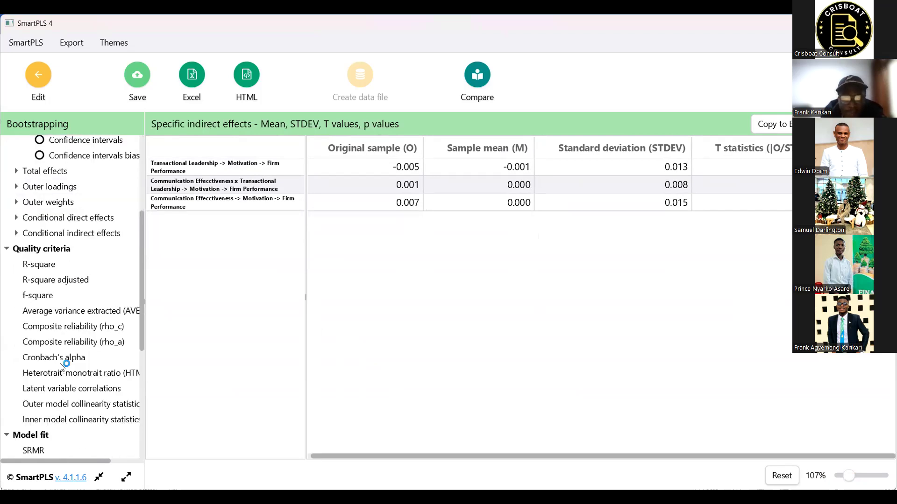
left_click(44, 266)
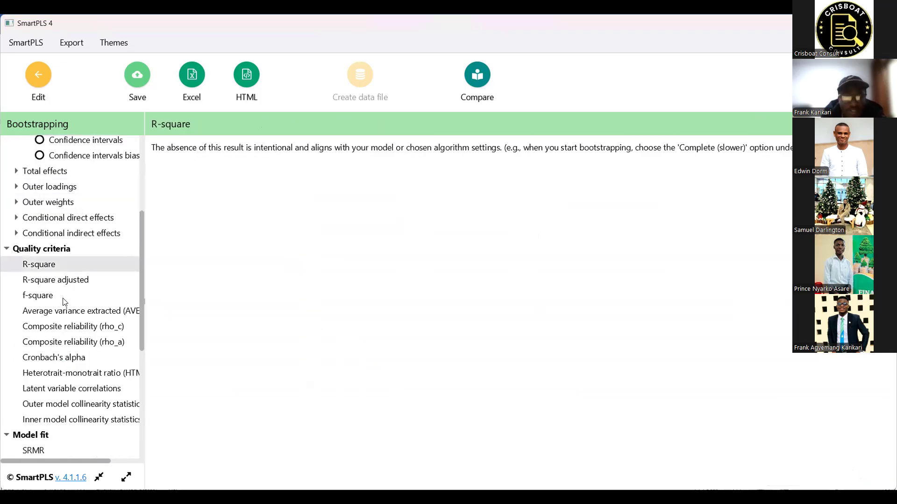
left_click(47, 296)
left_click(63, 343)
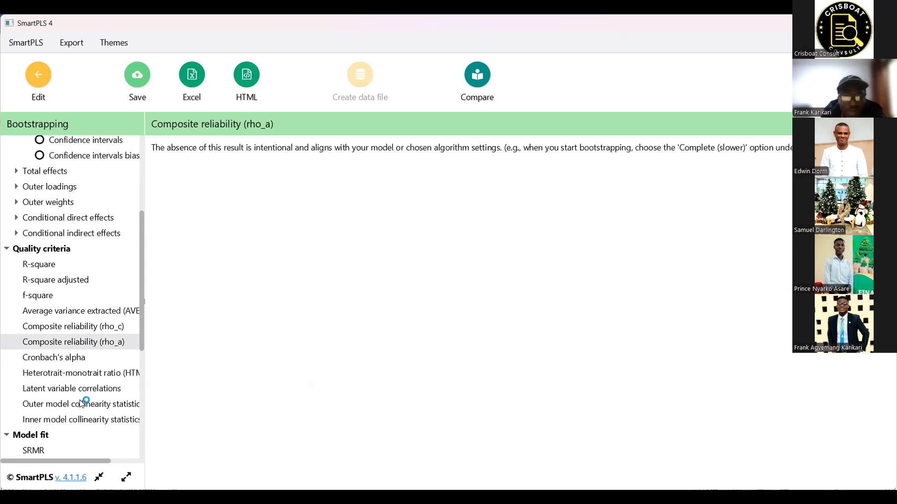
left_click(79, 374)
left_click(80, 405)
left_click(84, 420)
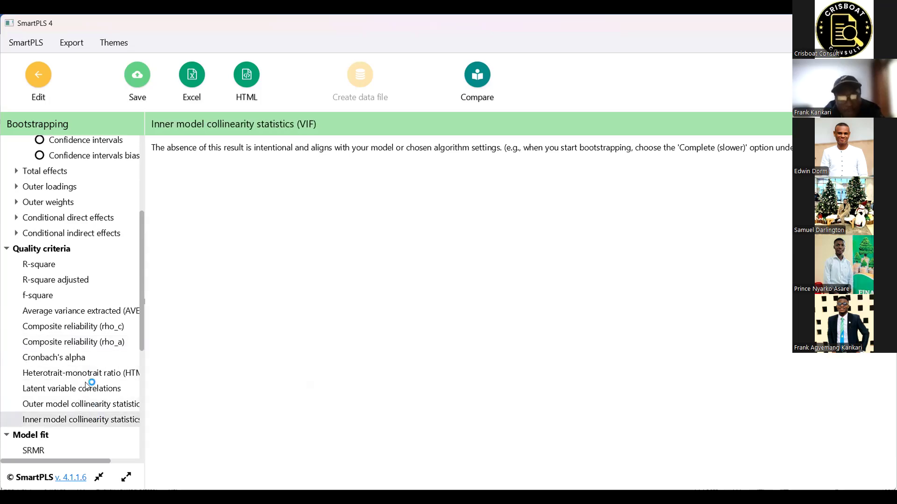
scroll(82, 381, "down", 3)
scroll(19, 171, "up", 2)
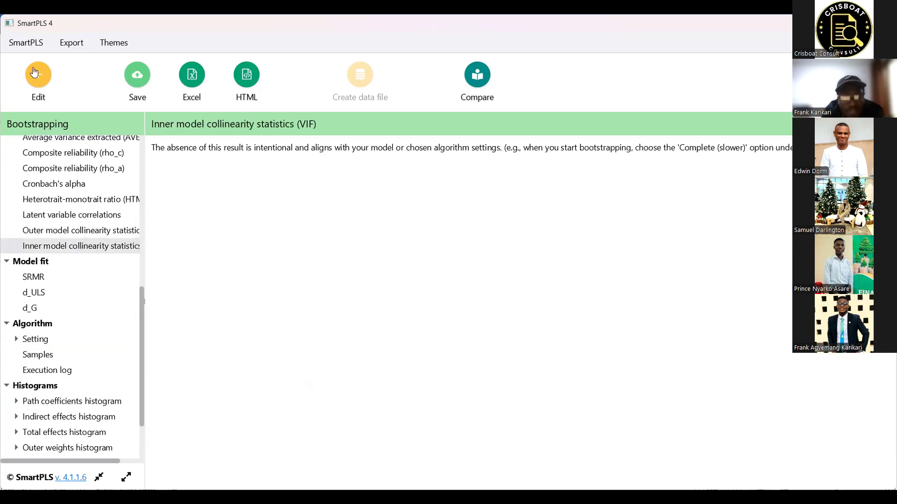
Step: Rerun bootstrapping on Project 2 with 5000 subsamples and the amount of results set to Complete (slower)
left_click(31, 69)
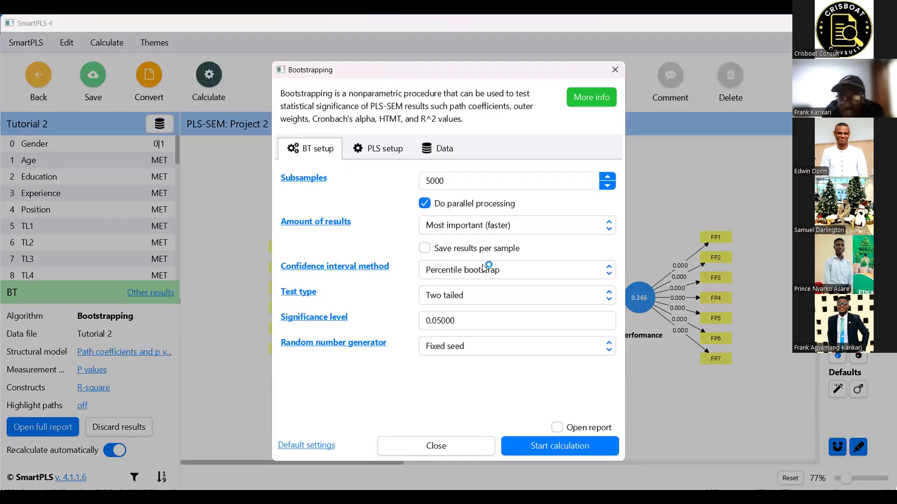
left_click(488, 228)
left_click(488, 266)
left_click(495, 232)
left_click(496, 264)
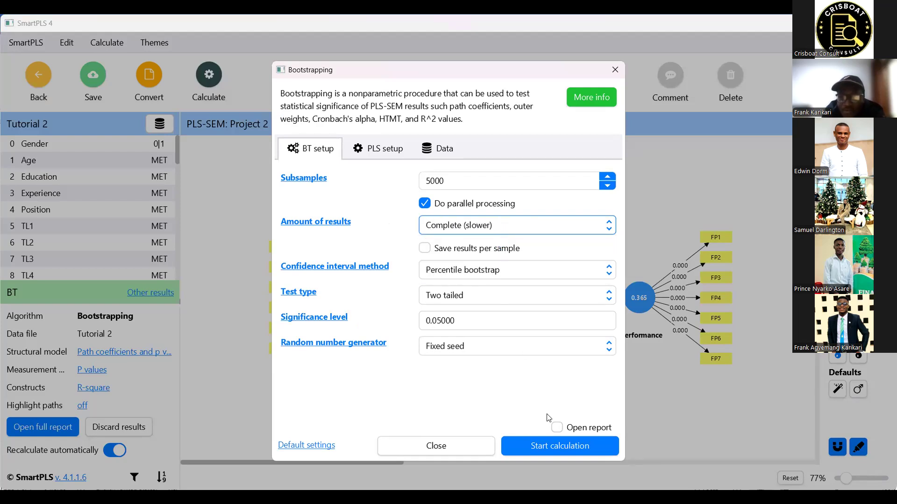
left_click(556, 446)
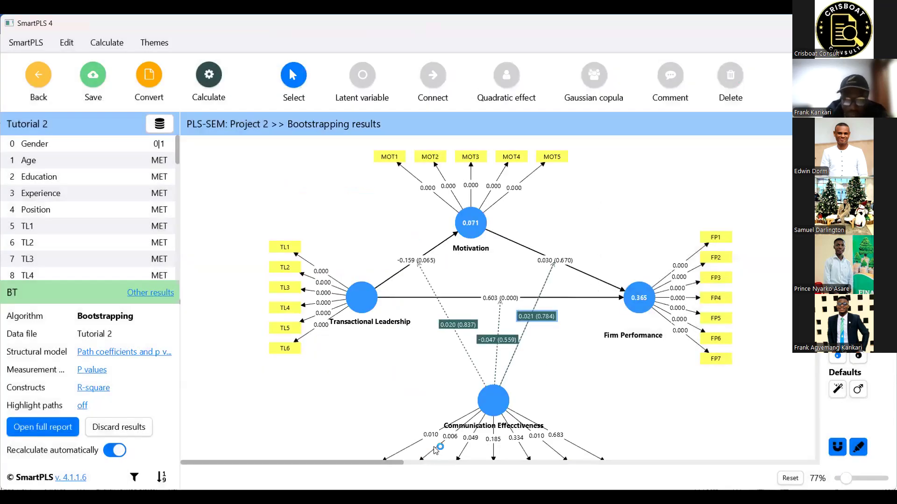
Step: Open the full report and examine R-square, R-square adjusted, f-square, average variance extracted, and composite reliability (rho_a and rho_c)
left_click(53, 427)
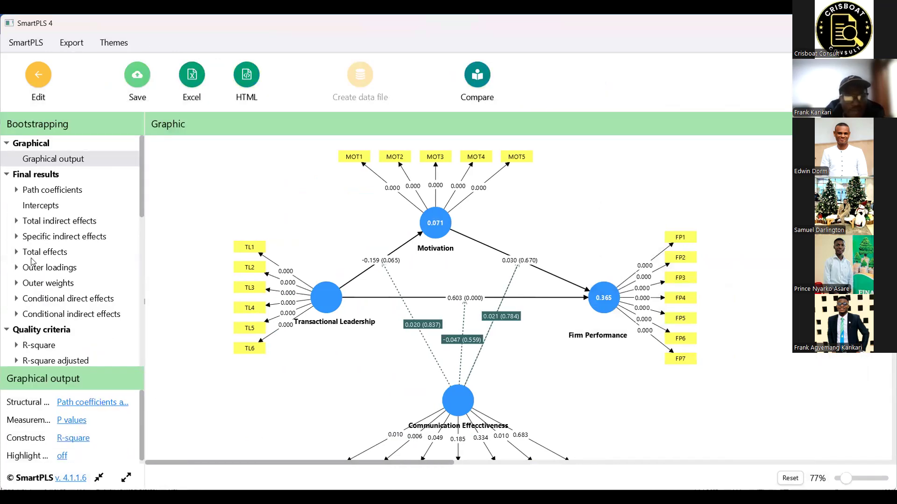
scroll(33, 262, "down", 3)
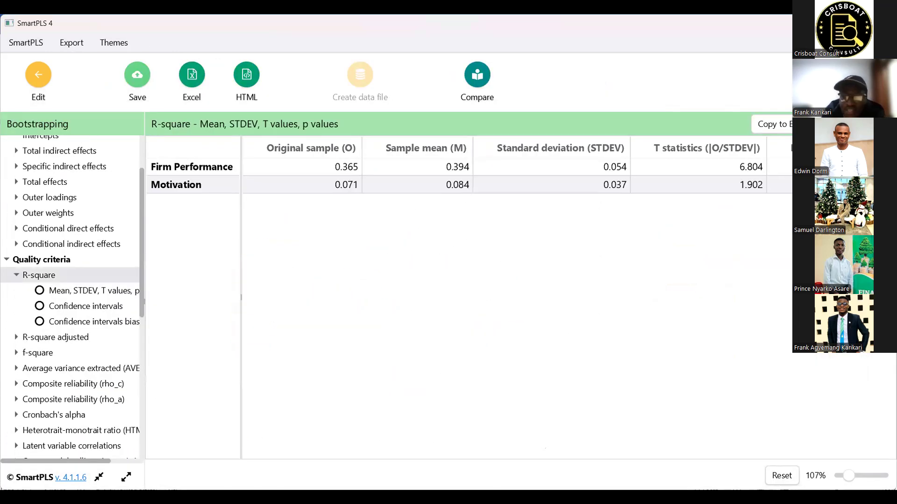
left_click(55, 337)
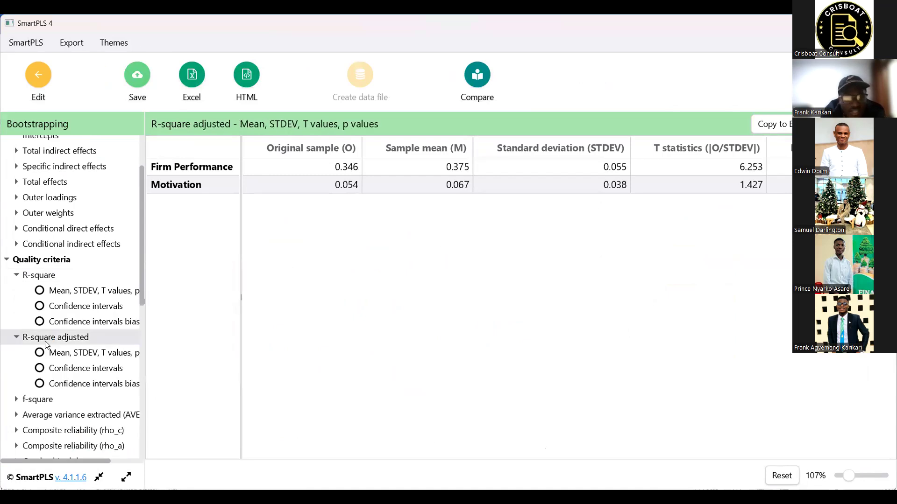
left_click(65, 395)
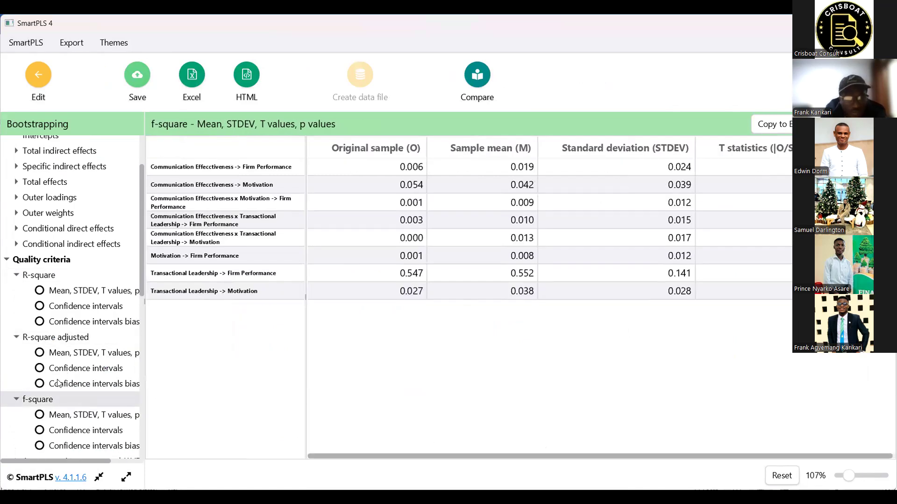
scroll(59, 382, "down", 3)
left_click(60, 379)
scroll(55, 282, "down", 12)
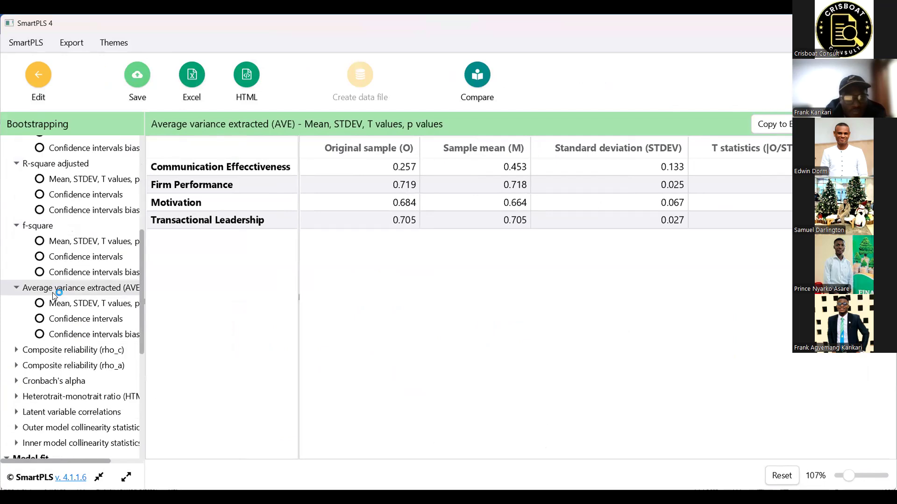
scroll(59, 277, "up", 7)
left_click(64, 278)
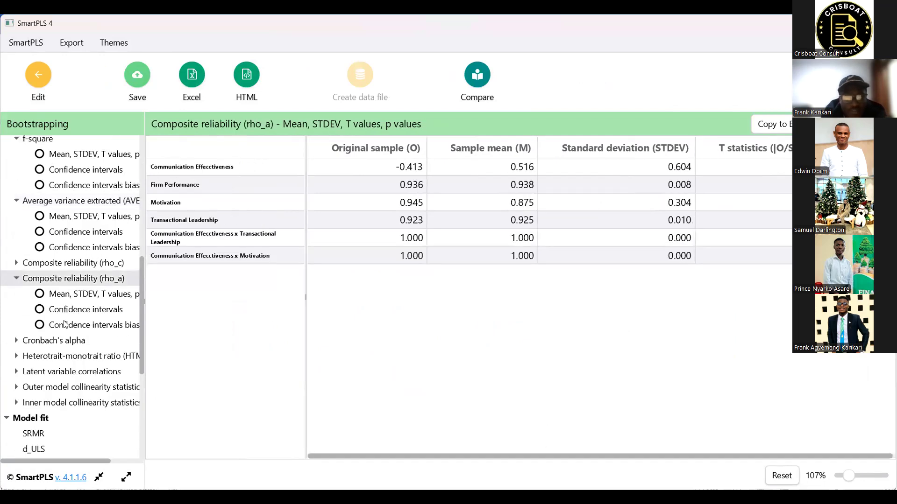
left_click(68, 262)
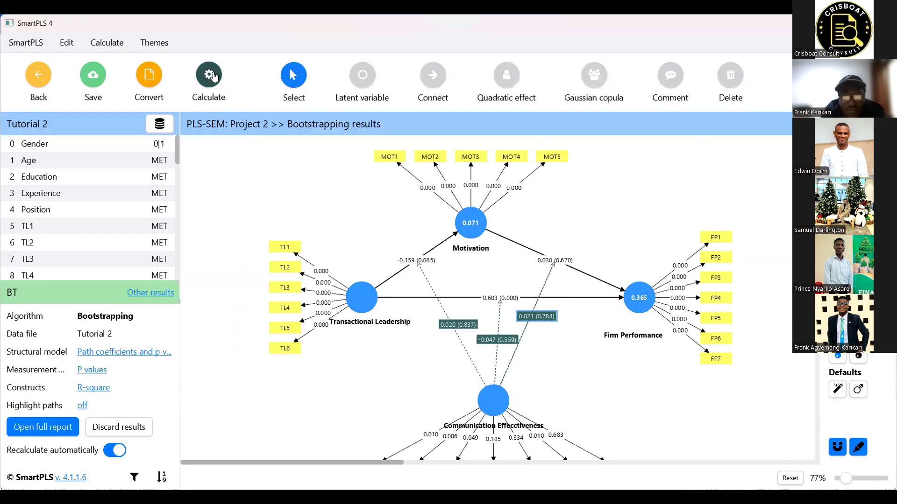
left_click(57, 429)
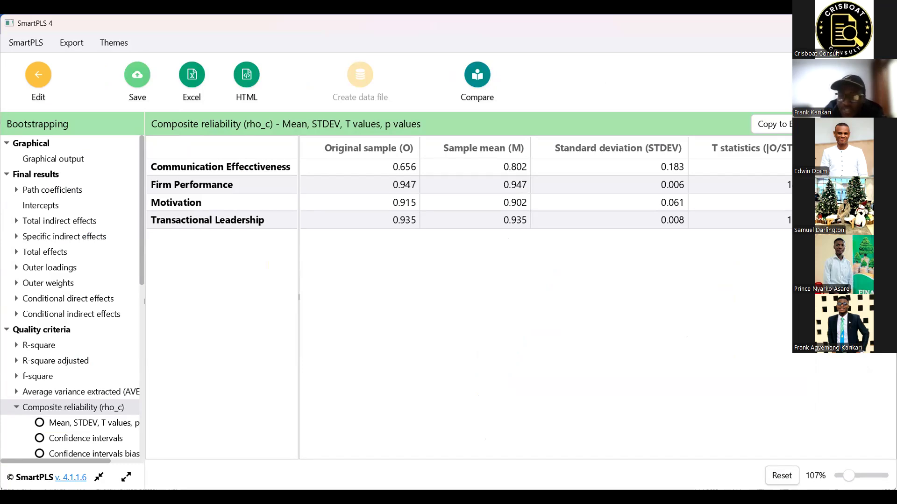
left_click(43, 80)
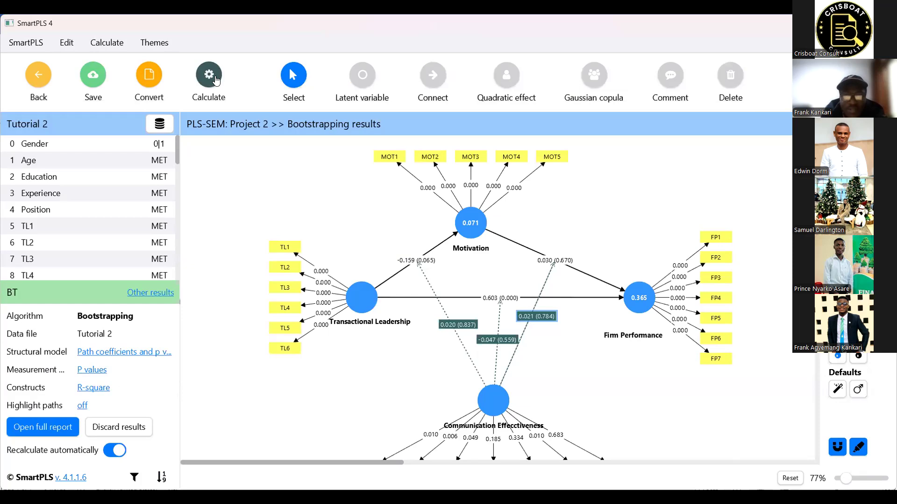
Step: Review the available calculation algorithms and the setup options of the PLS-SEM algorithm without running a calculation
left_click(216, 80)
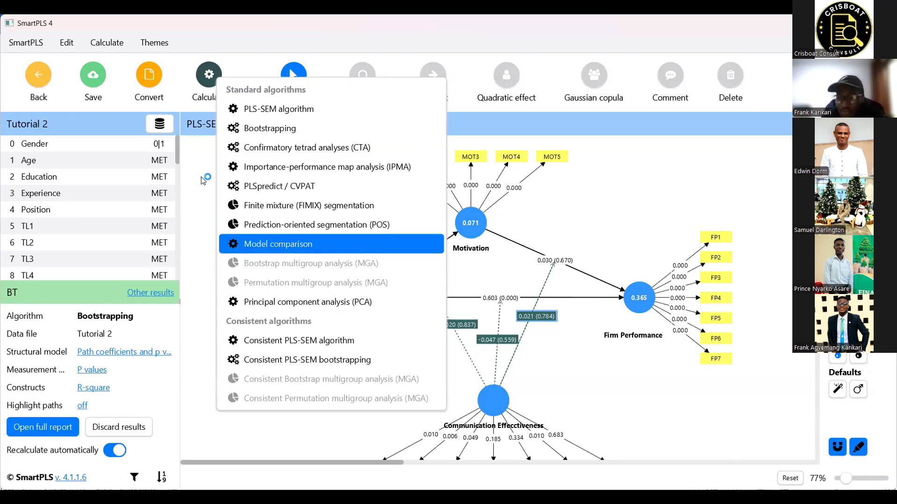
left_click(200, 102)
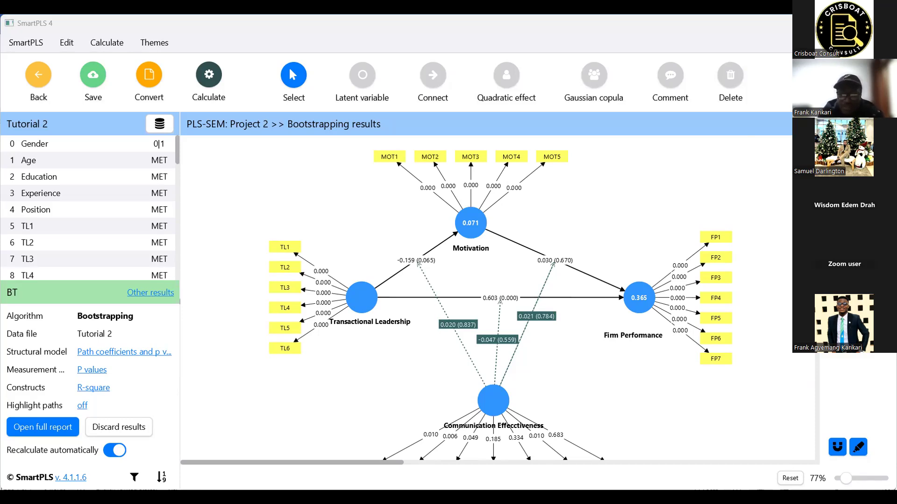
scroll(282, 314, "down", 3)
scroll(282, 314, "up", 3)
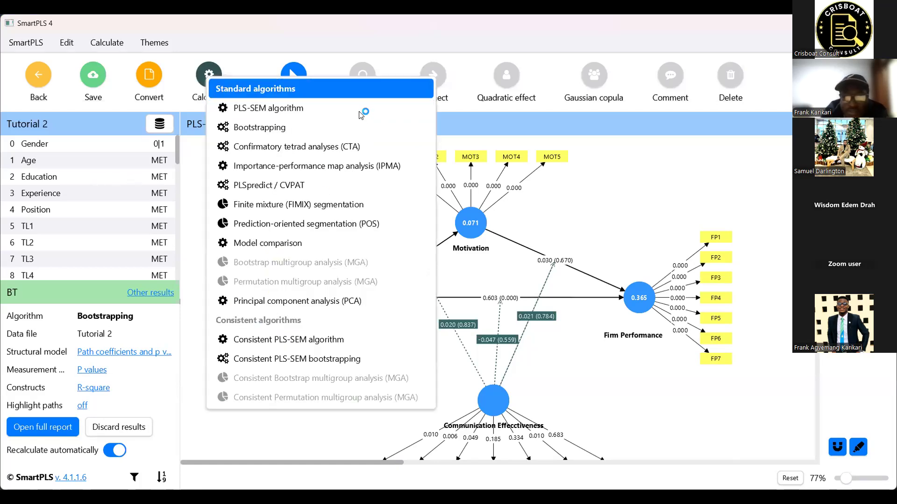
left_click(628, 154)
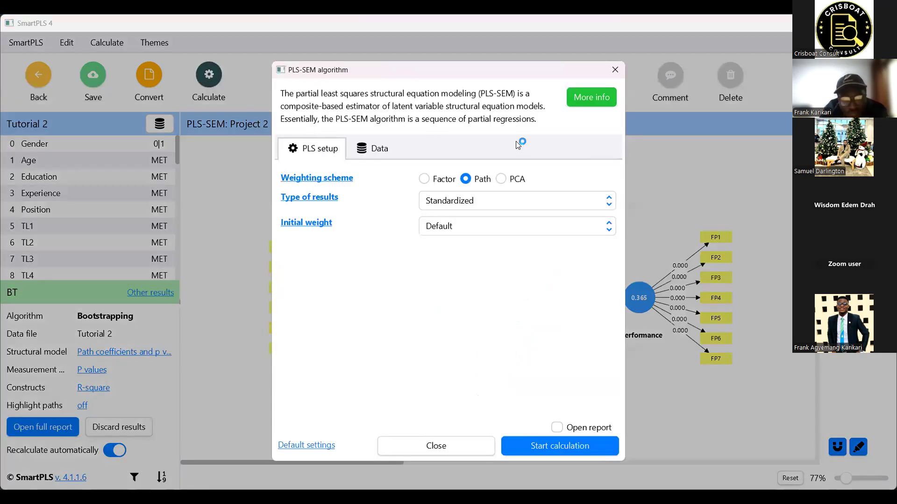
left_click(630, 187)
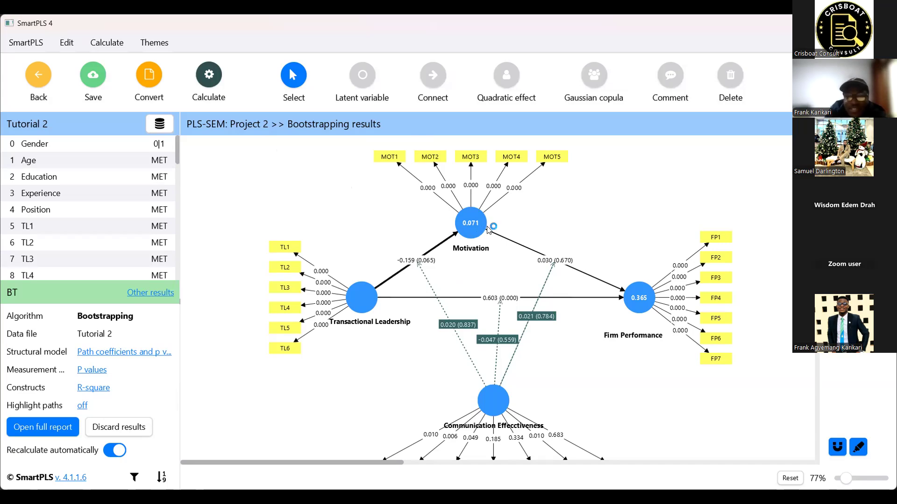
Step: Move the Motivation construct with its indicators slightly up and to the right in the model
mouse_move(498, 228)
left_click_drag(498, 228, 521, 222)
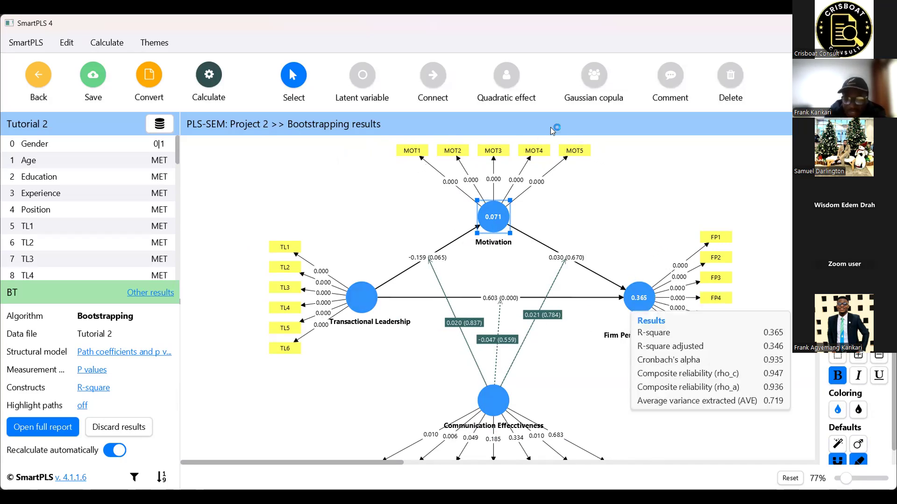
mouse_move(503, 399)
left_mouse_down()
mouse_move(513, 393)
mouse_move(506, 405)
left_mouse_up()
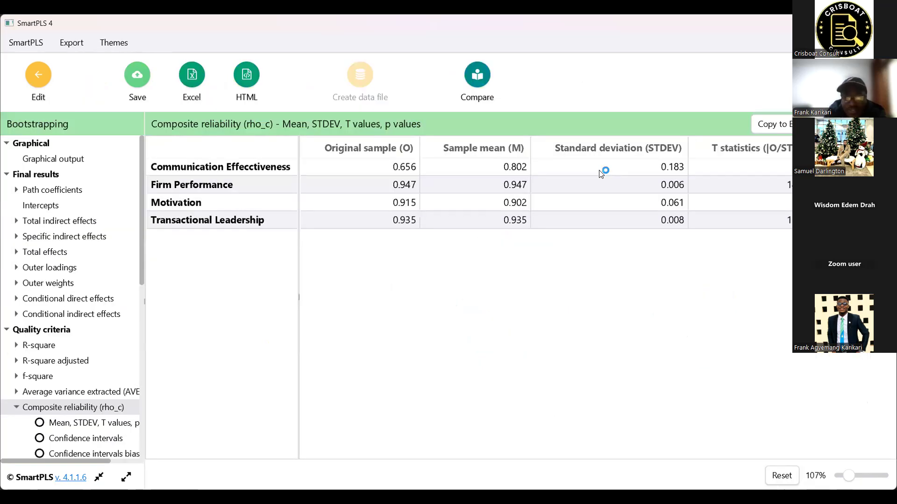
Step: Try to export the bootstrapping report to Excel with the US number format and plain layout
left_click(192, 75)
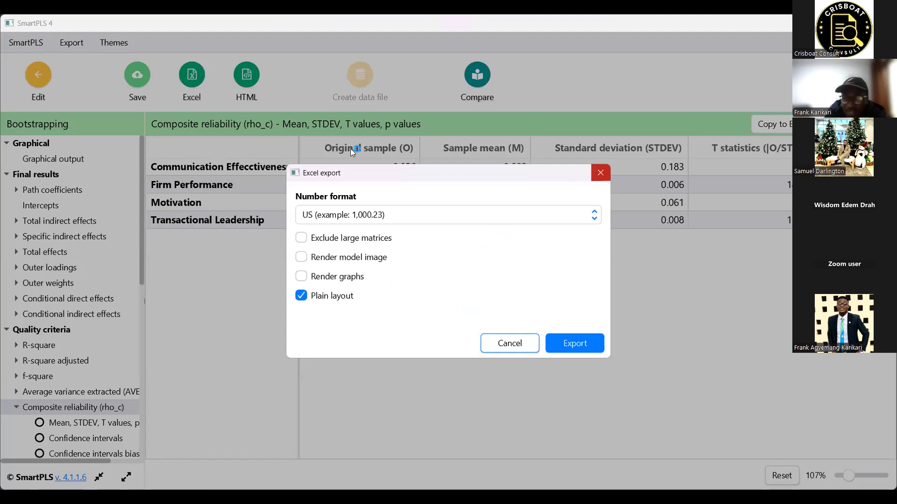
left_click(509, 343)
left_click(188, 71)
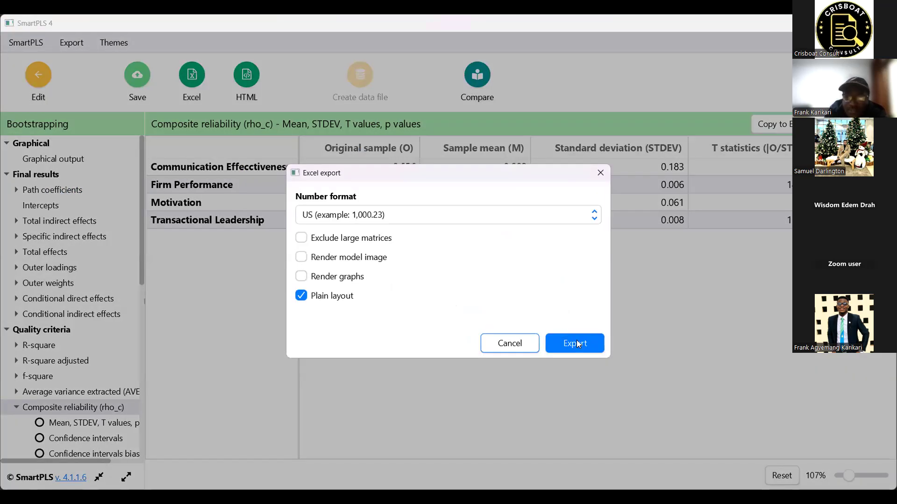
left_click(577, 344)
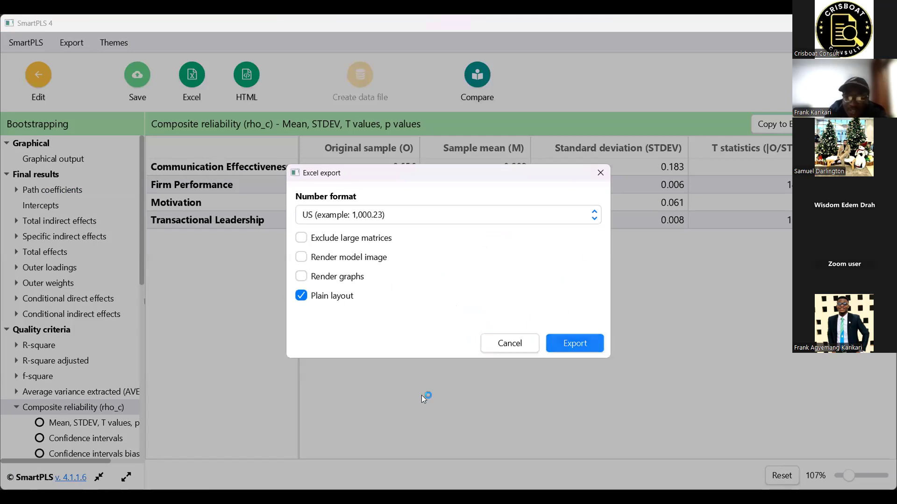
key("Escape")
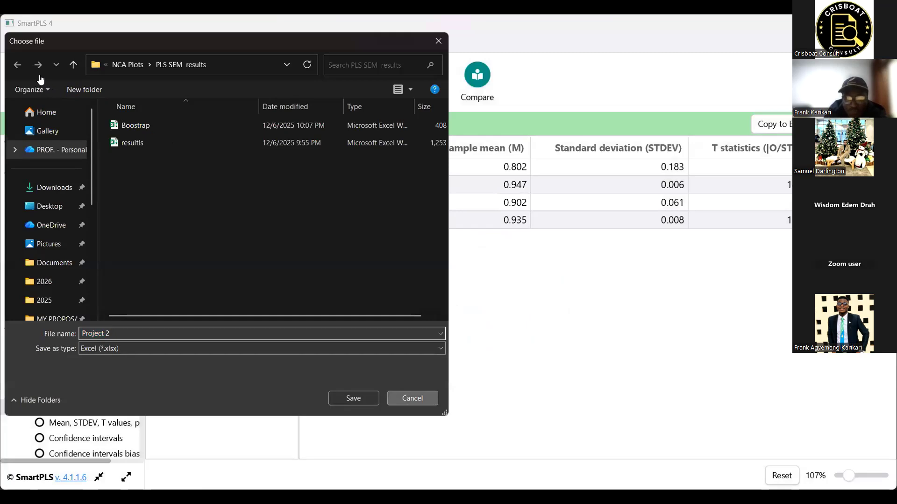